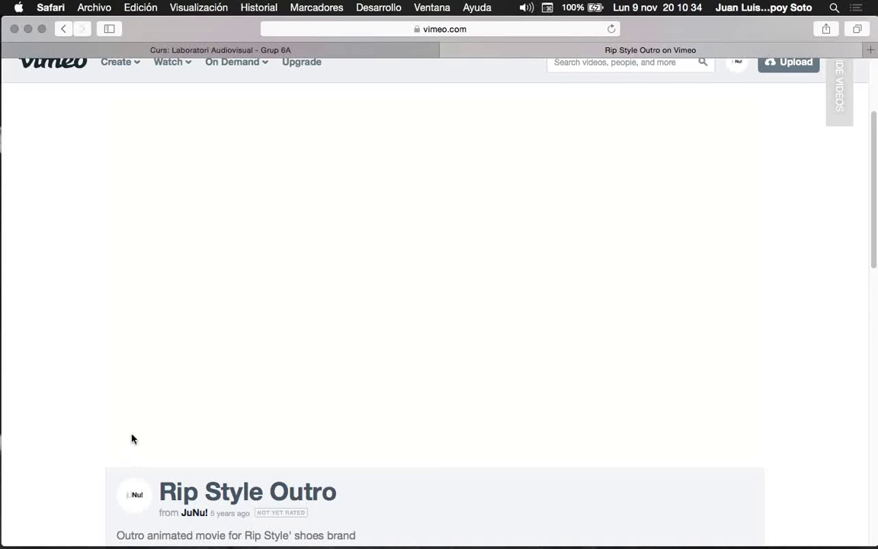
Play the Rip Style Outro video on Vimeo, view the Moodle course tab, then minimize Safari
click(131, 449)
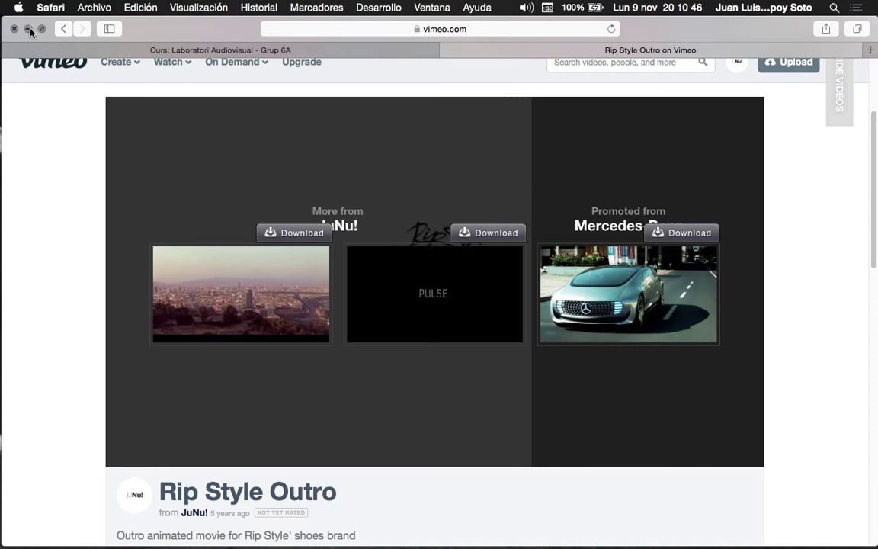
click(167, 47)
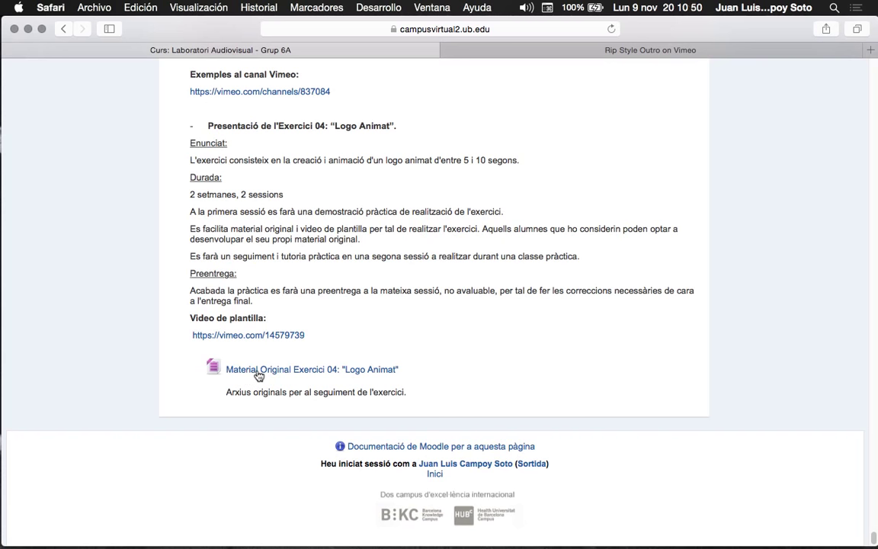
click(27, 28)
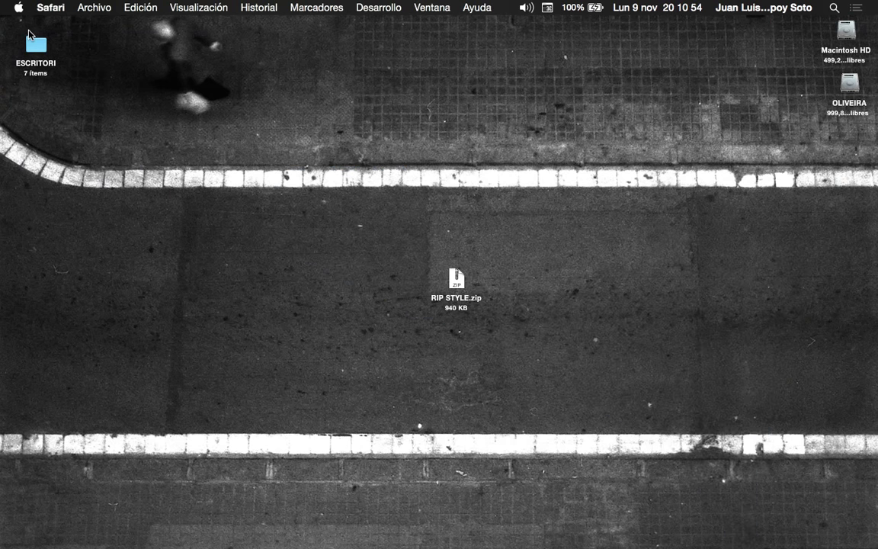
Extract RIP STYLE.zip on the desktop and throw the archive in the Trash
click(402, 196)
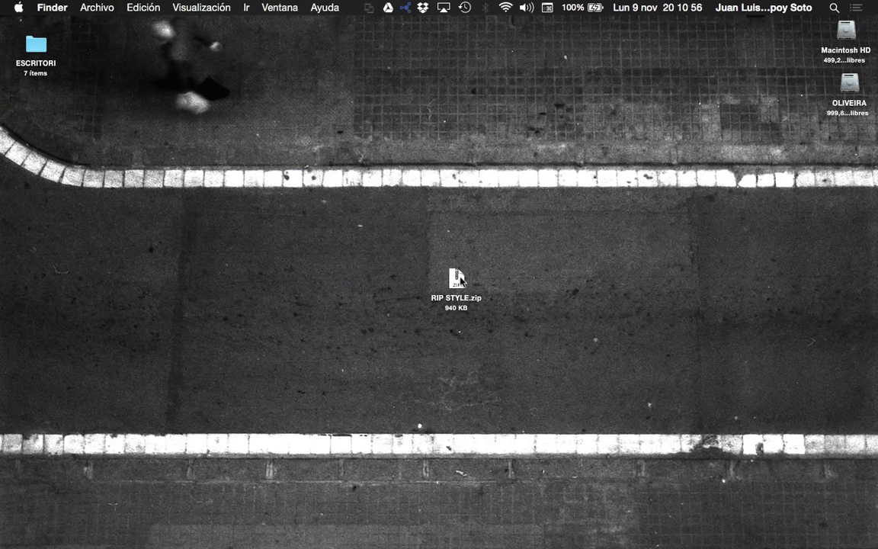
double_click(457, 279)
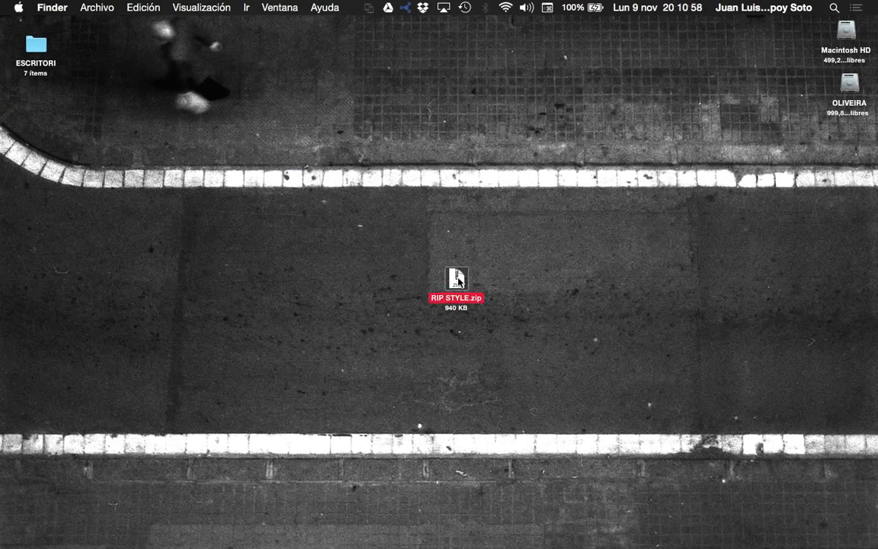
drag(459, 280, 795, 470)
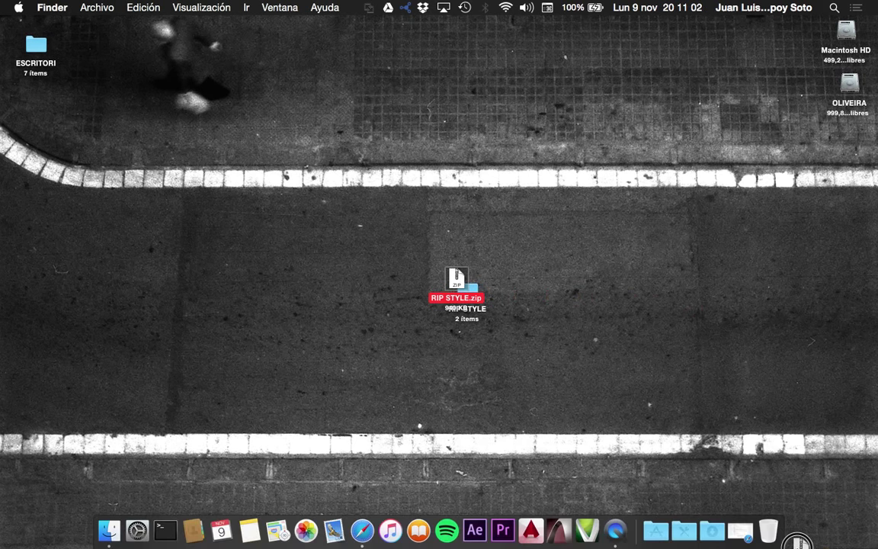
drag(795, 470, 775, 528)
Open the extracted RIP STYLE folder and its STORYBOARD subfolder
click(462, 297)
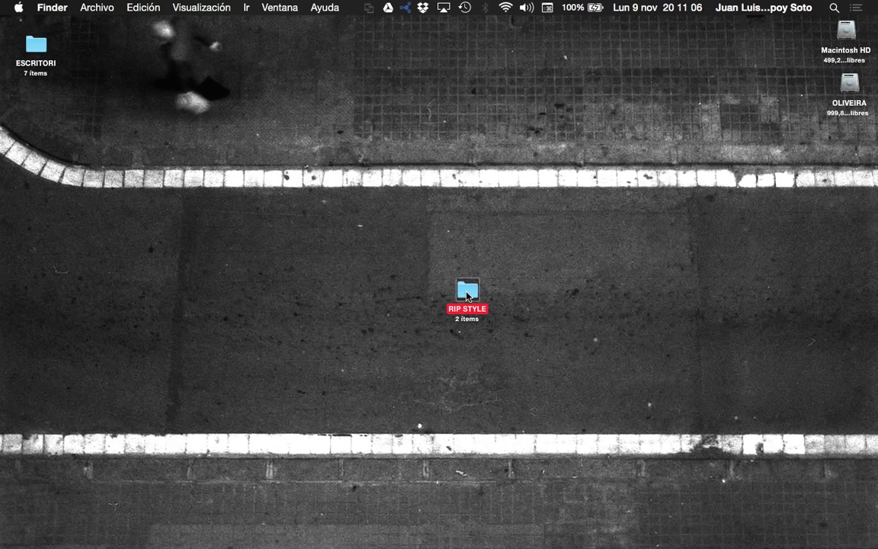
double_click(463, 297)
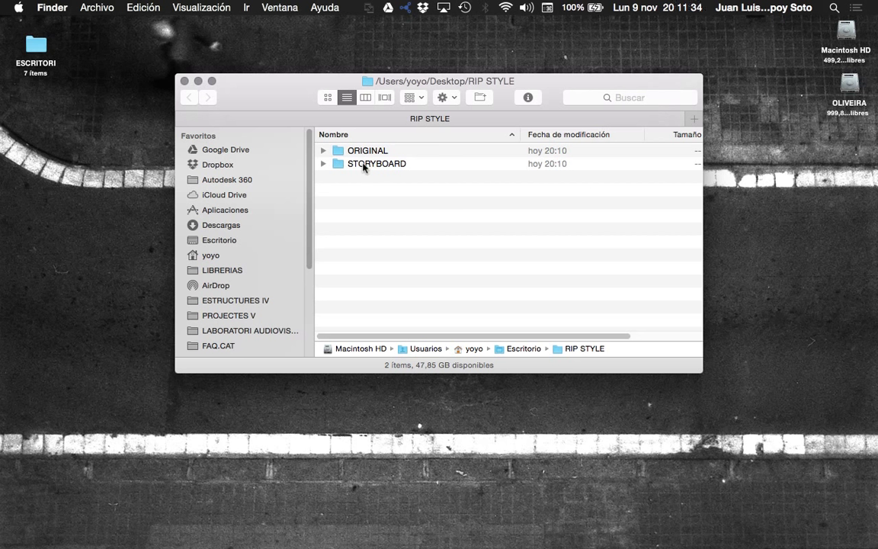
double_click(365, 166)
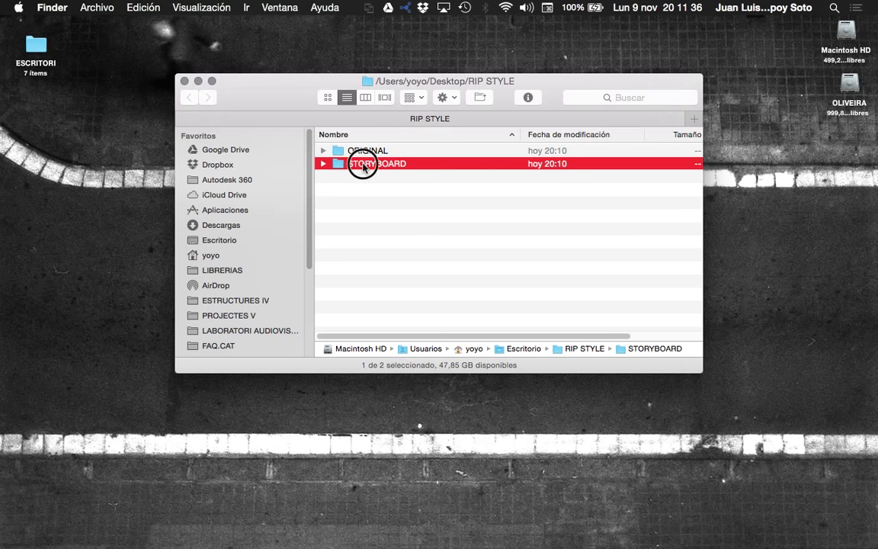
Quick Look through storyboard frames OUTRO-V1-HD_01 to _04.jpg, then return to RIP STYLE
click(380, 152)
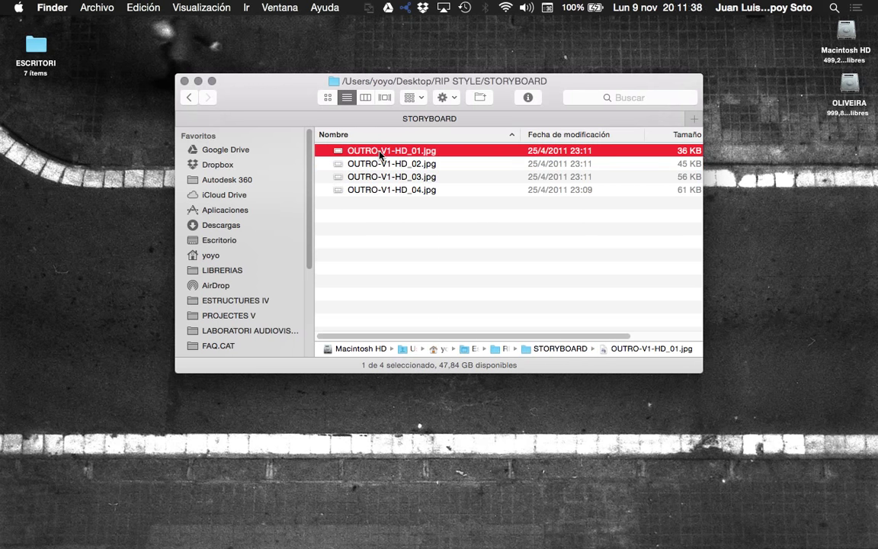
key(space)
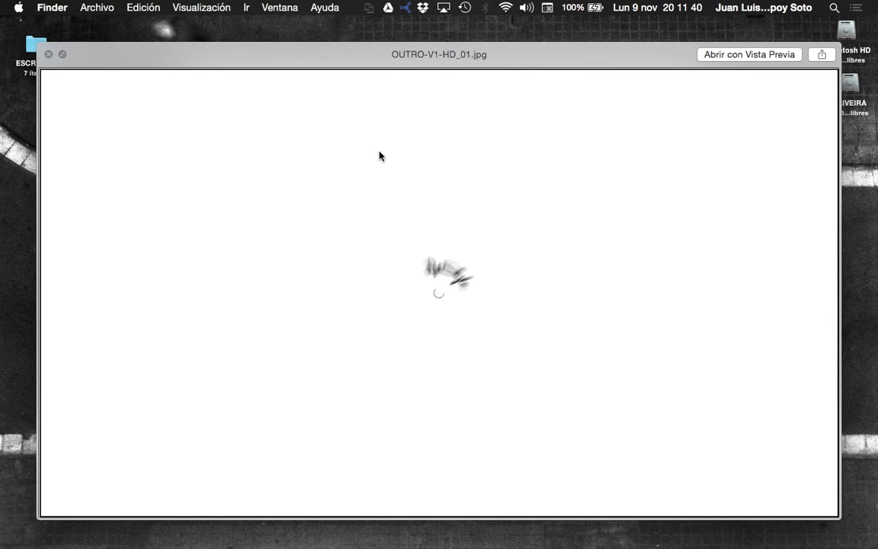
key(Down)
key(Down)
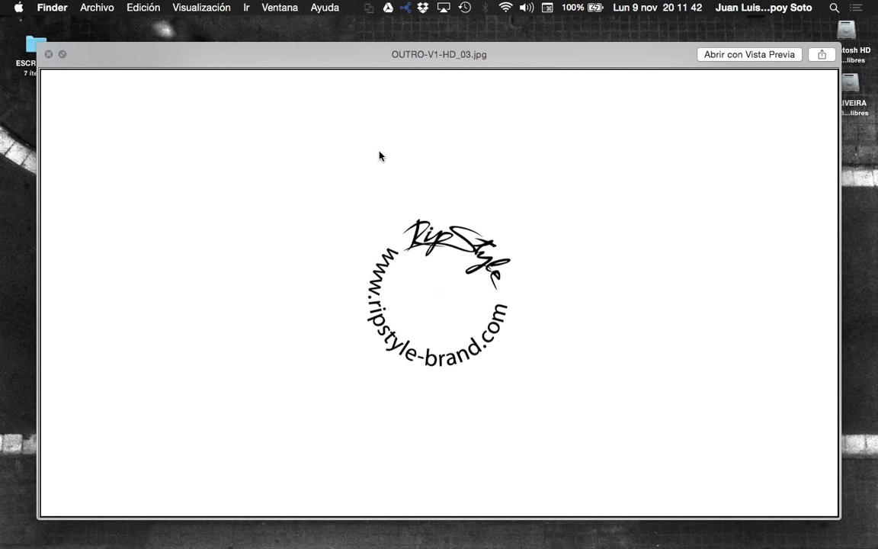
key(Down)
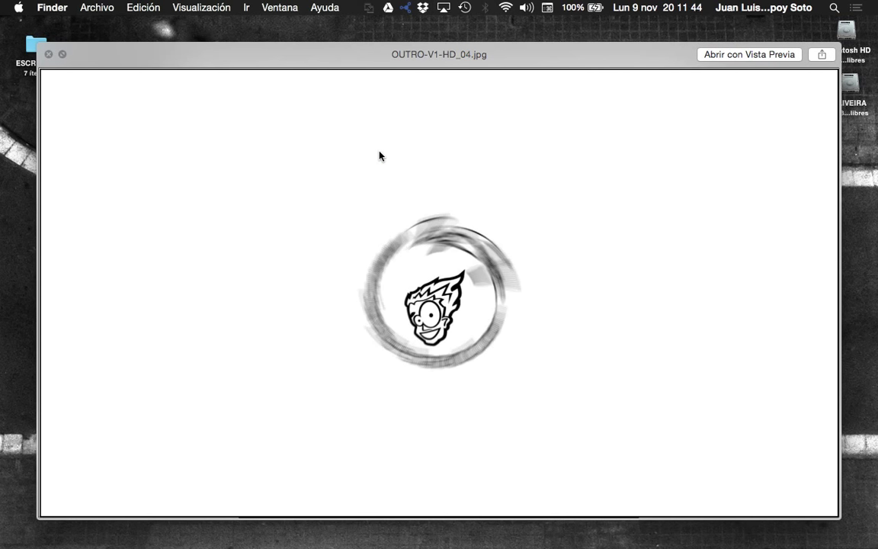
key(Up)
key(Up)
key(Up)
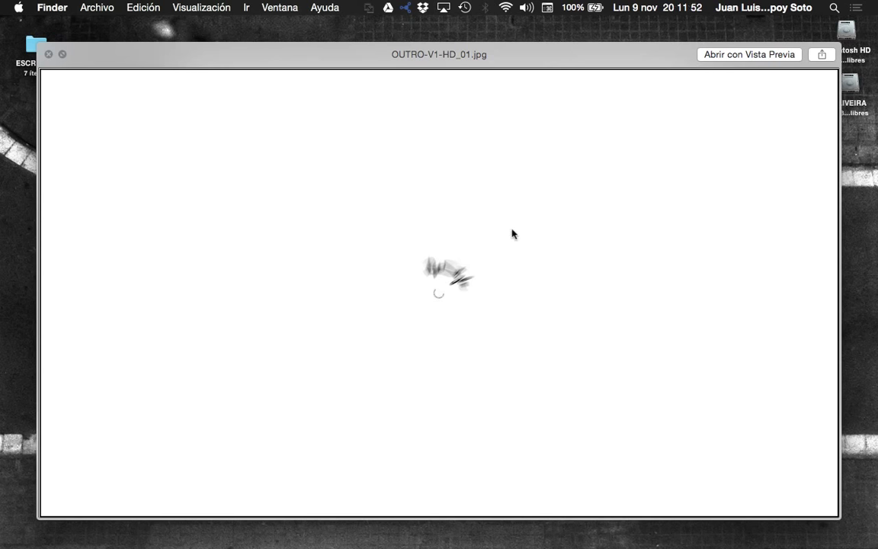
key(Down)
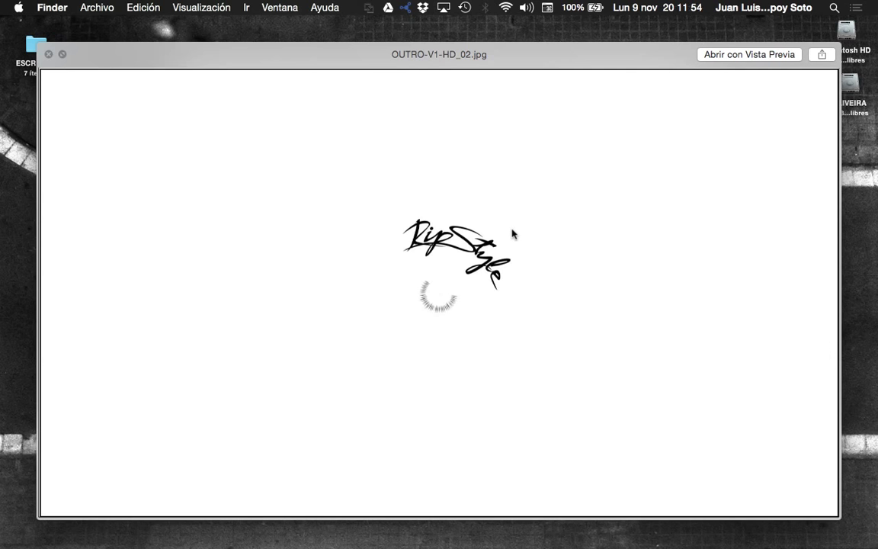
key(Down)
key(Down)
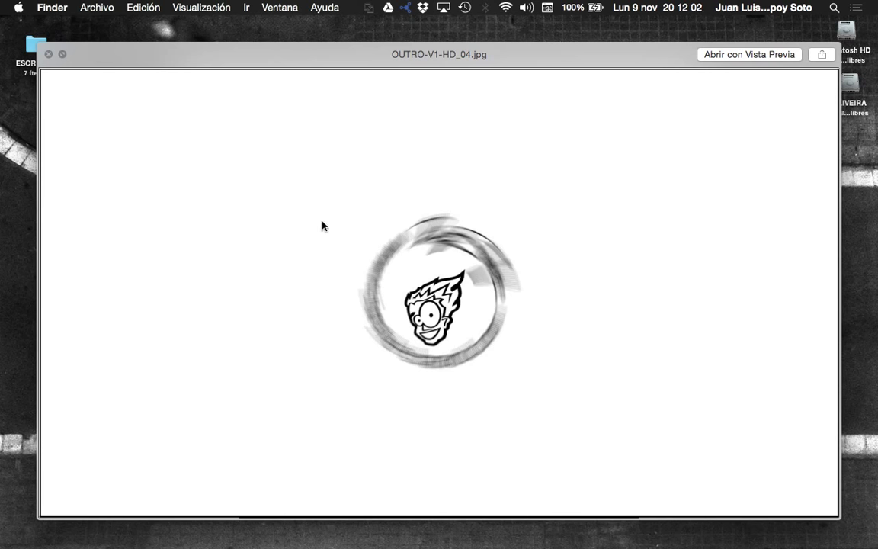
key(space)
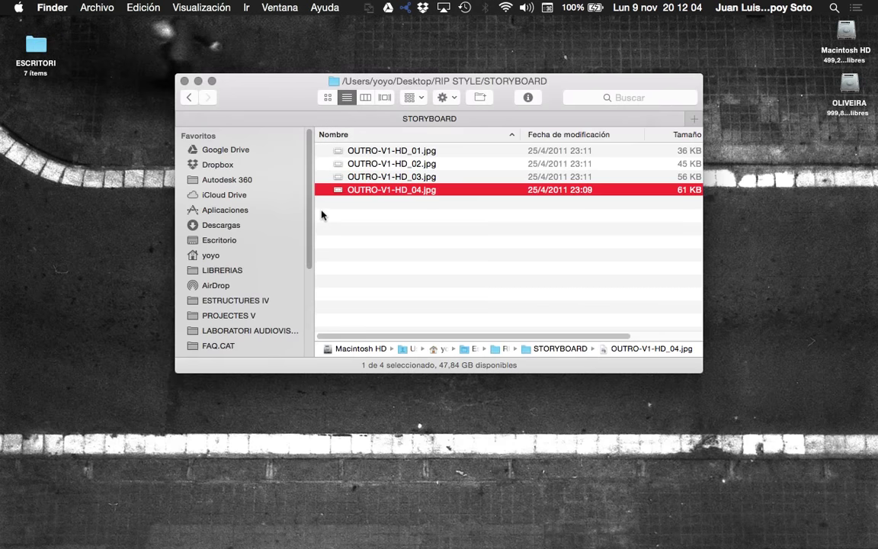
click(187, 99)
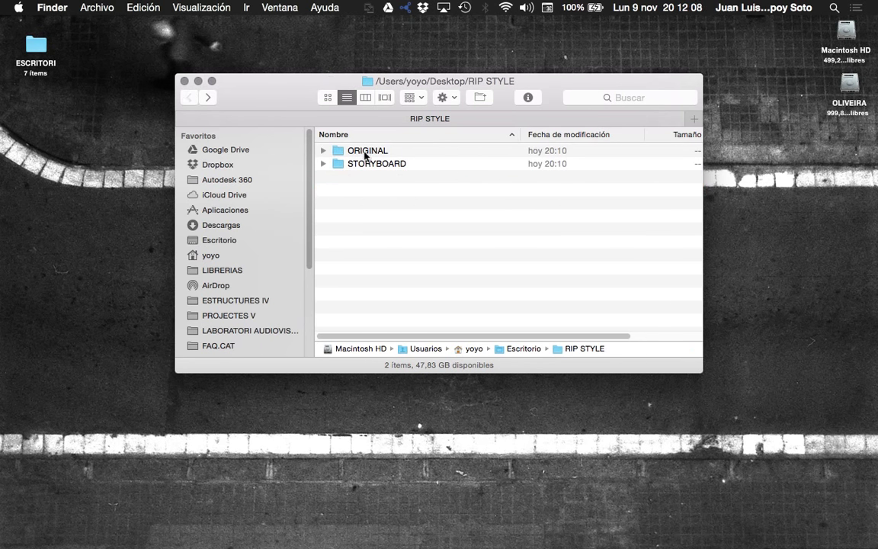
Preview finished stamp.JPG in the ORIGINAL folder, then open finished stamp.ai in Illustrator
double_click(364, 155)
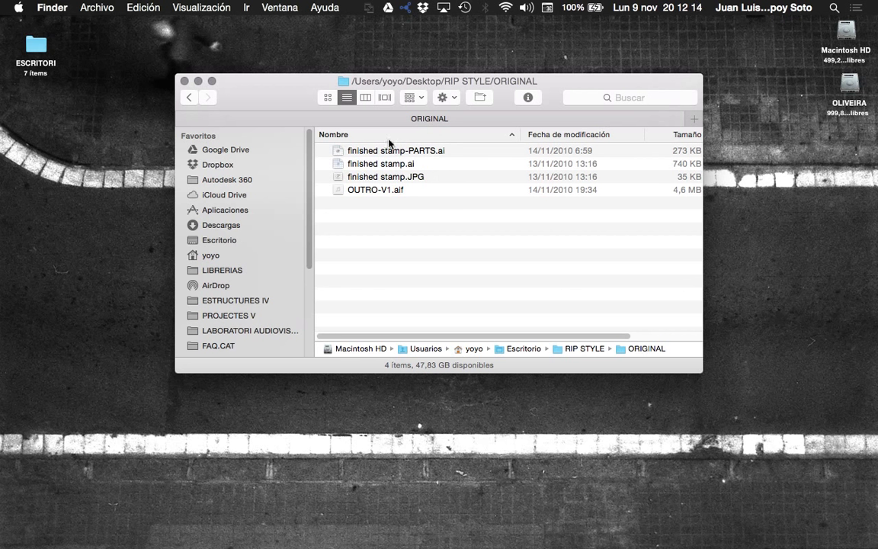
click(365, 178)
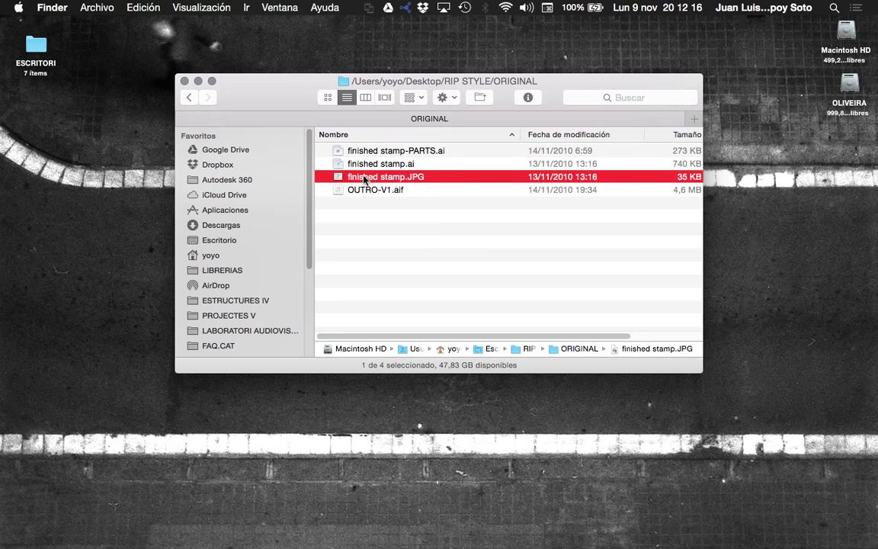
key(space)
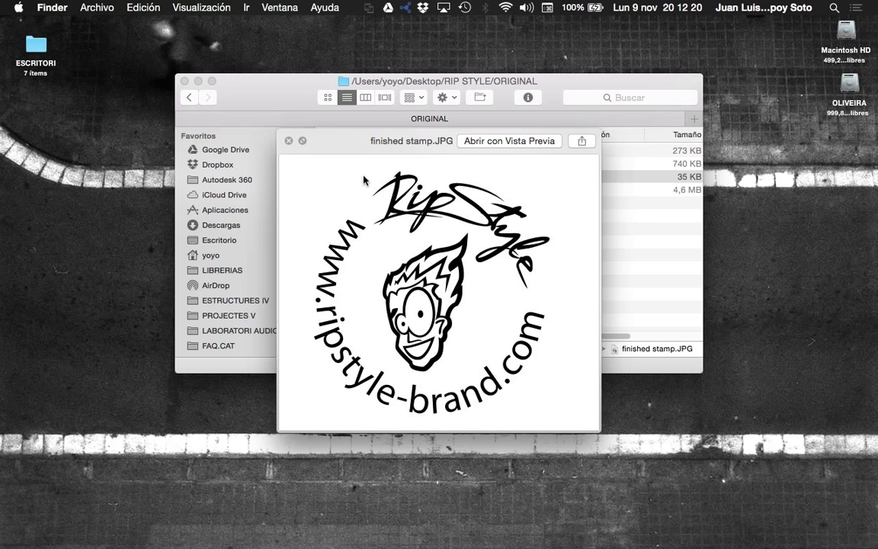
key(space)
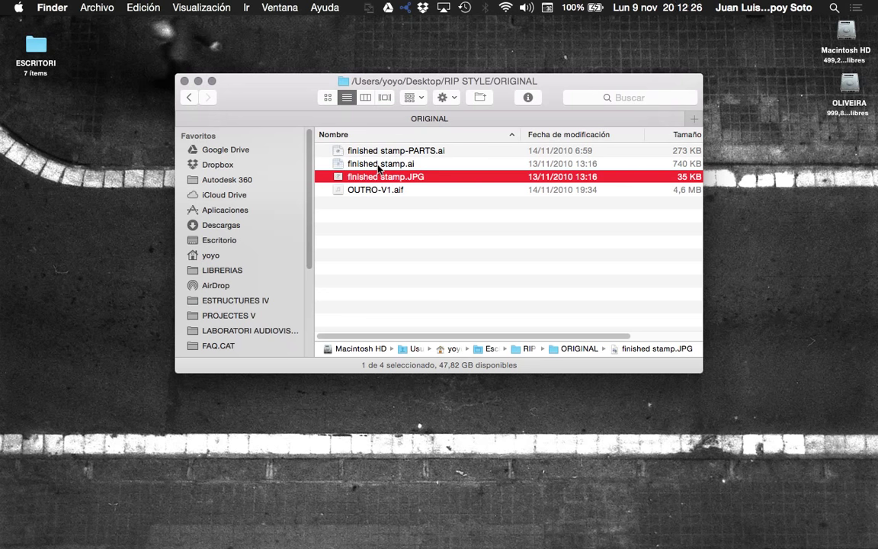
click(379, 164)
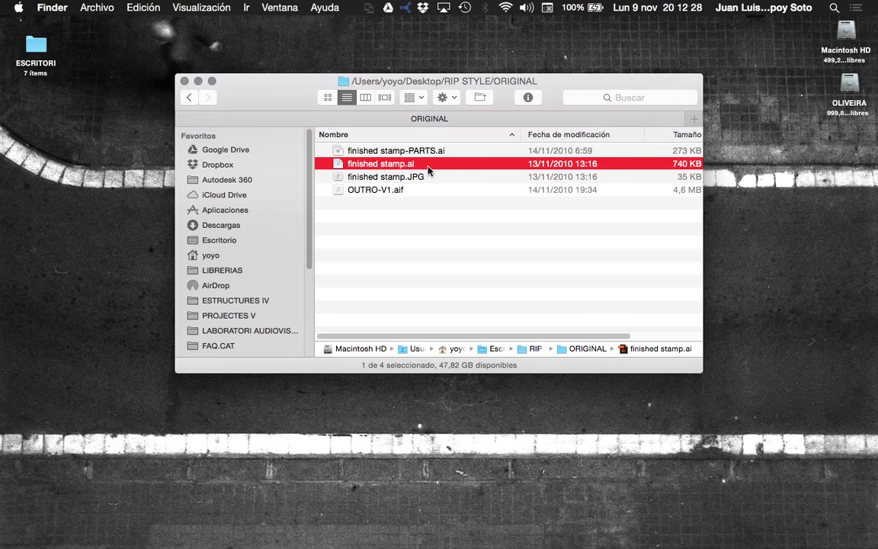
double_click(371, 164)
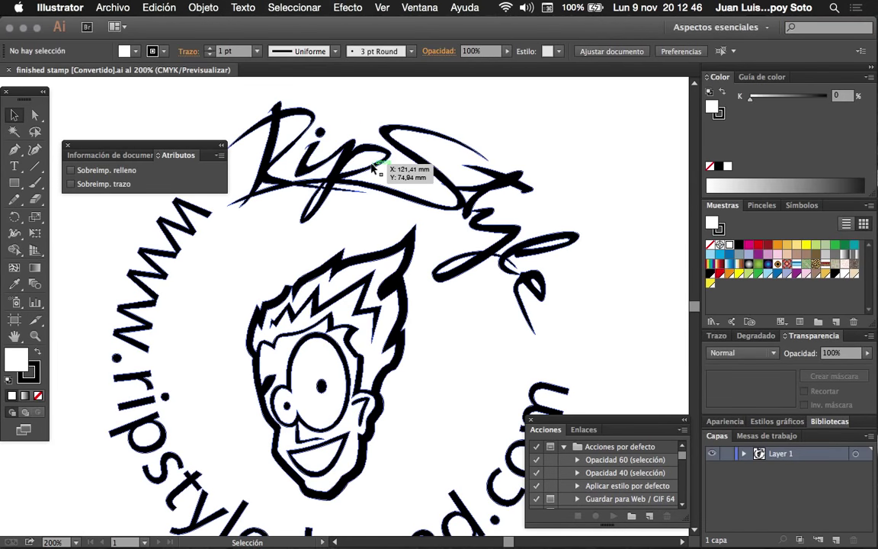
Zoom out to the whole artboard and isolate the RipStyle stamp's compound path
key(z)
alt+click(349, 262)
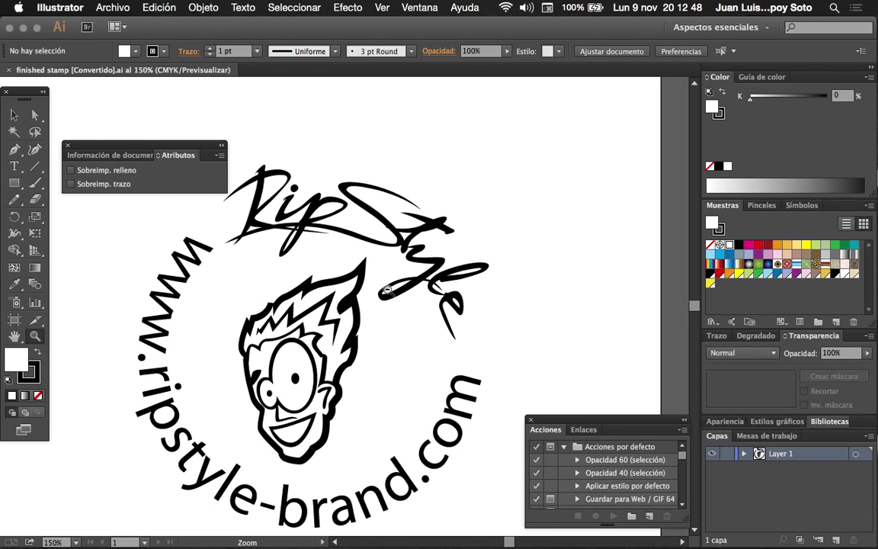
alt+click(299, 305)
alt+click(317, 330)
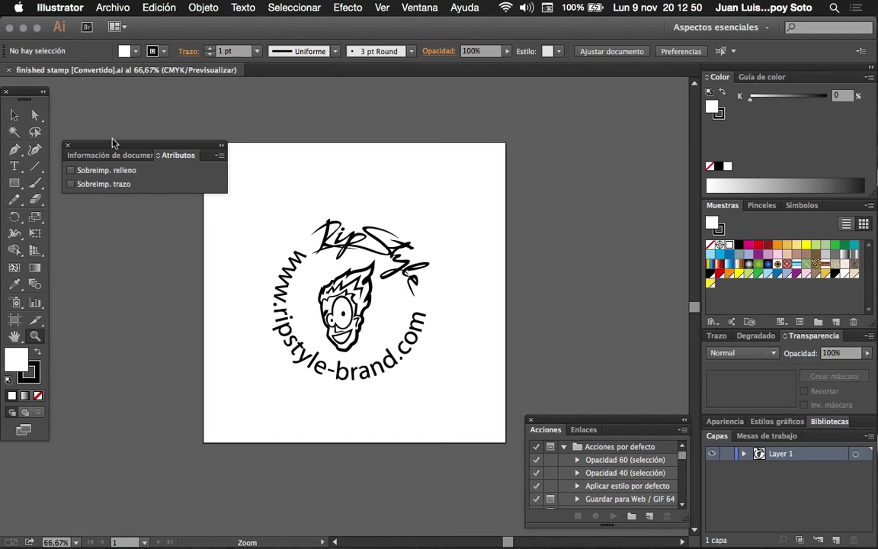
click(14, 114)
click(339, 286)
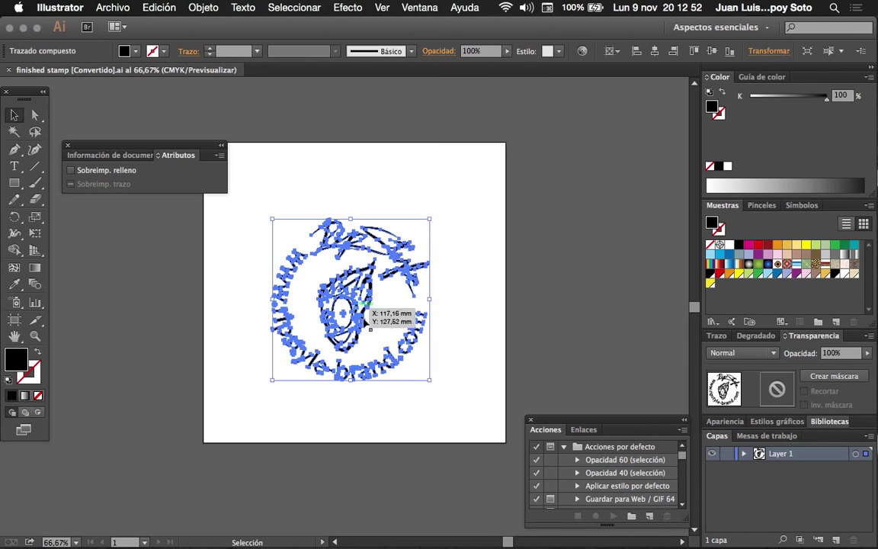
double_click(343, 292)
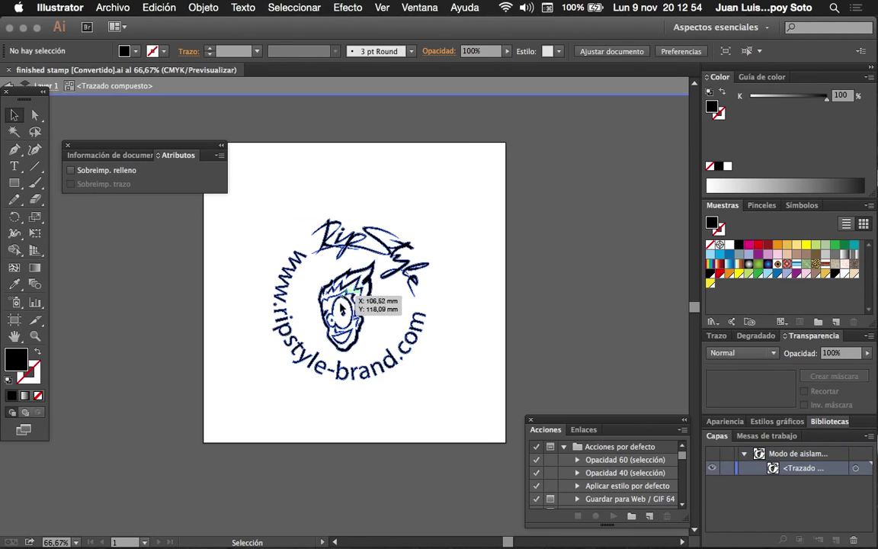
Inspect the face, www lettering and small dot pieces, then close the document and return to Finder
click(370, 265)
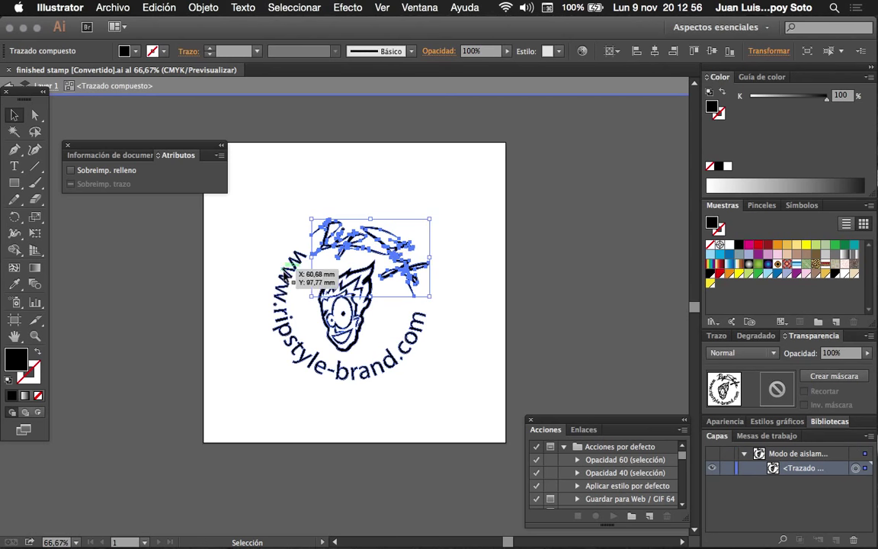
click(288, 271)
drag(281, 324, 376, 368)
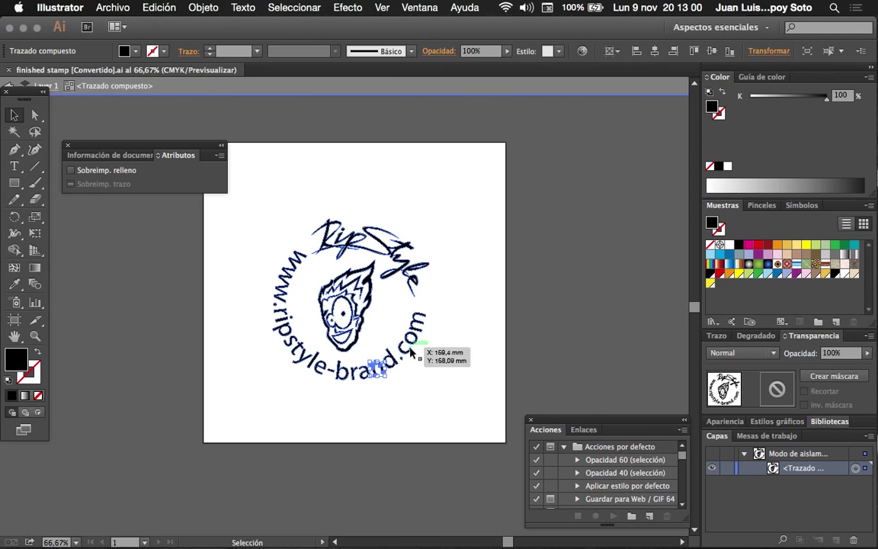
drag(377, 367, 403, 345)
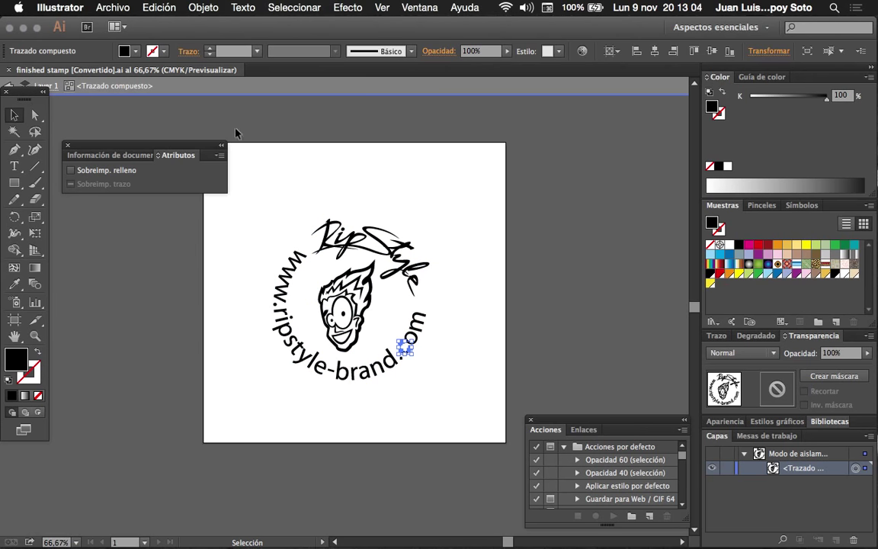
drag(5, 69, 159, 141)
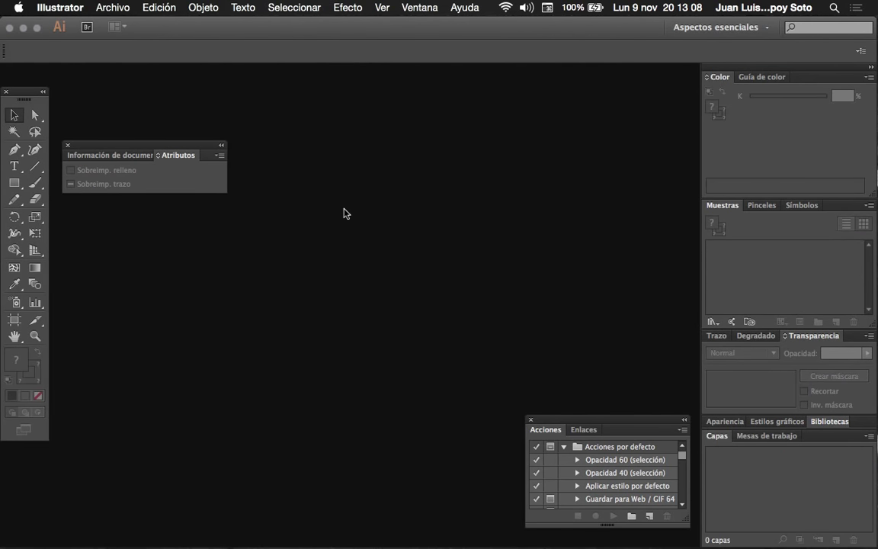
key(super+Tab)
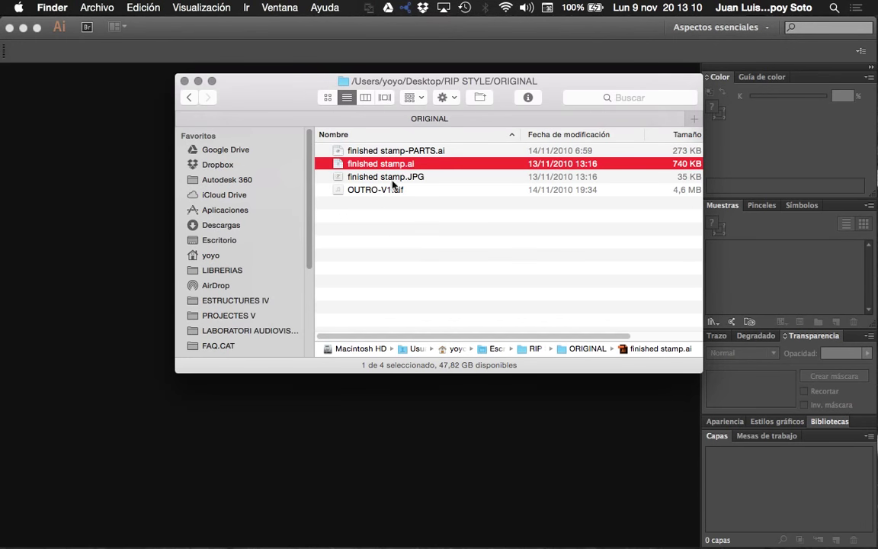
Drag finished stamp-PARTS.ai from the ORIGINAL folder onto Illustrator to open it
click(385, 151)
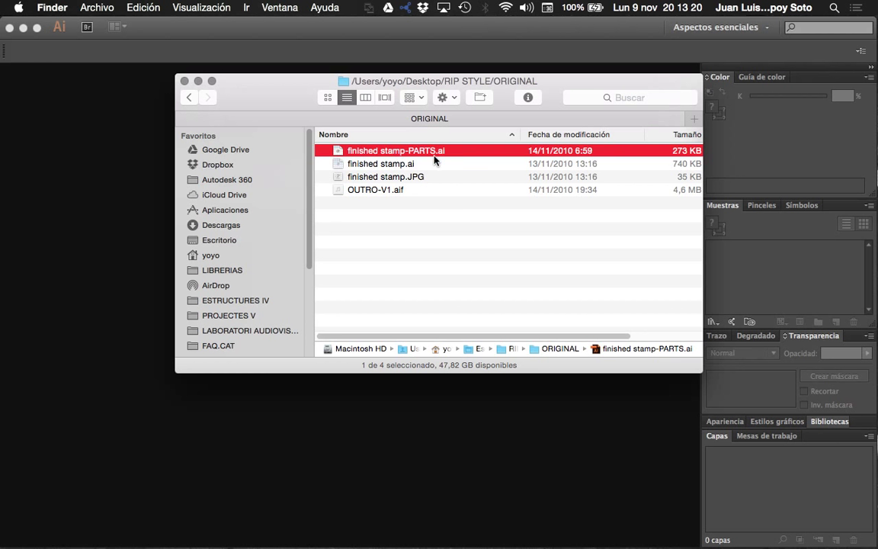
drag(479, 153, 337, 155)
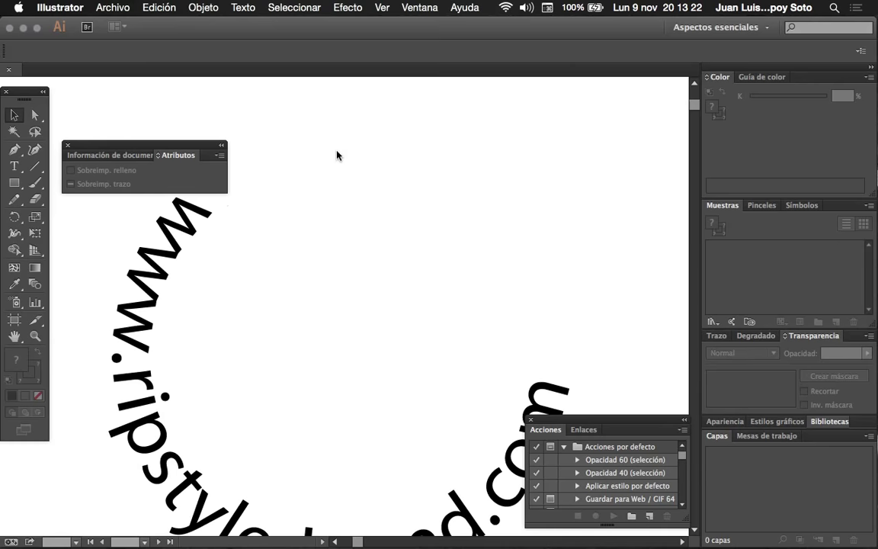
Zoom out to the full artboard and turn on the HEAD and RIP STYLE layers
key(z)
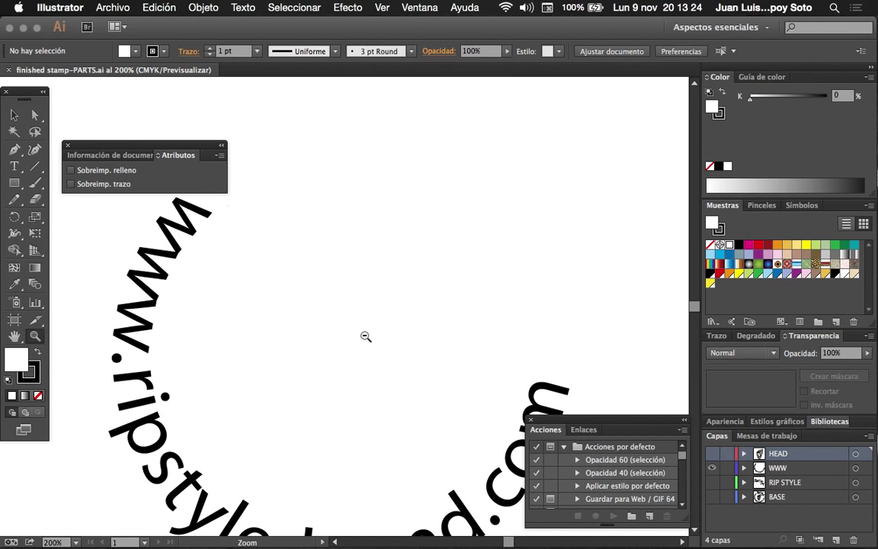
alt+click(363, 334)
alt+click(361, 336)
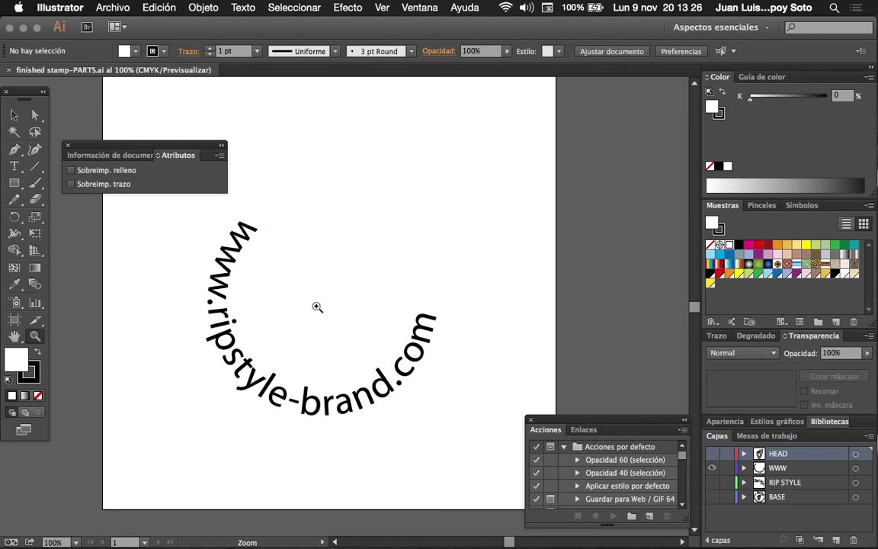
drag(318, 304, 326, 310)
click(14, 114)
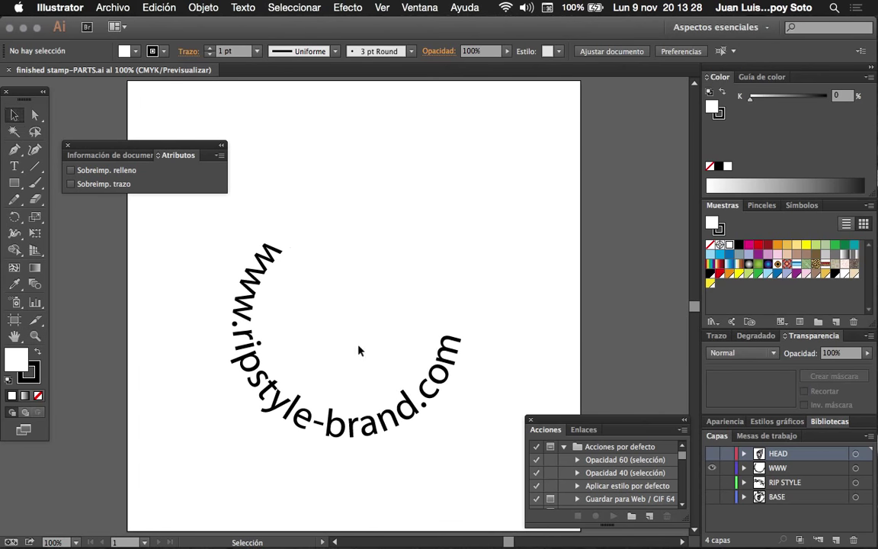
click(712, 453)
click(712, 482)
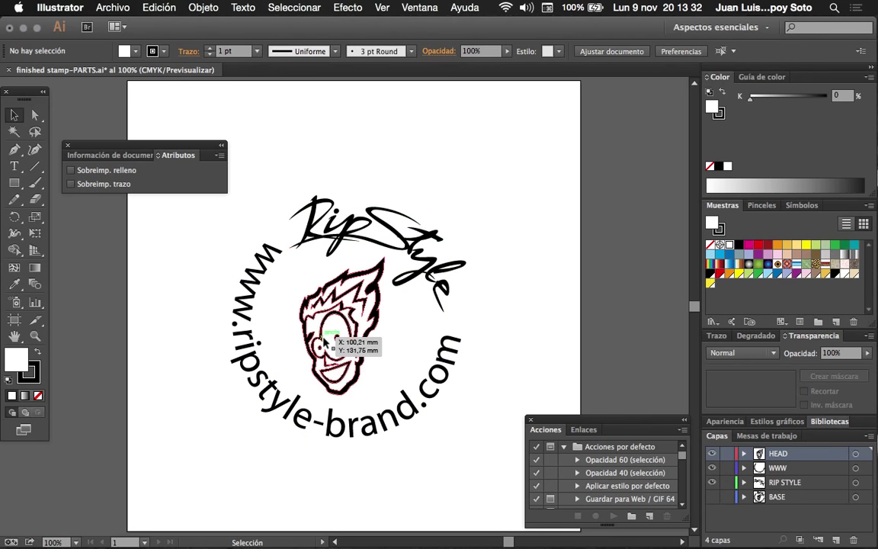
Inspect the www lettering, face, RipStyle lettering and the BASE sketch layer one by one
click(271, 256)
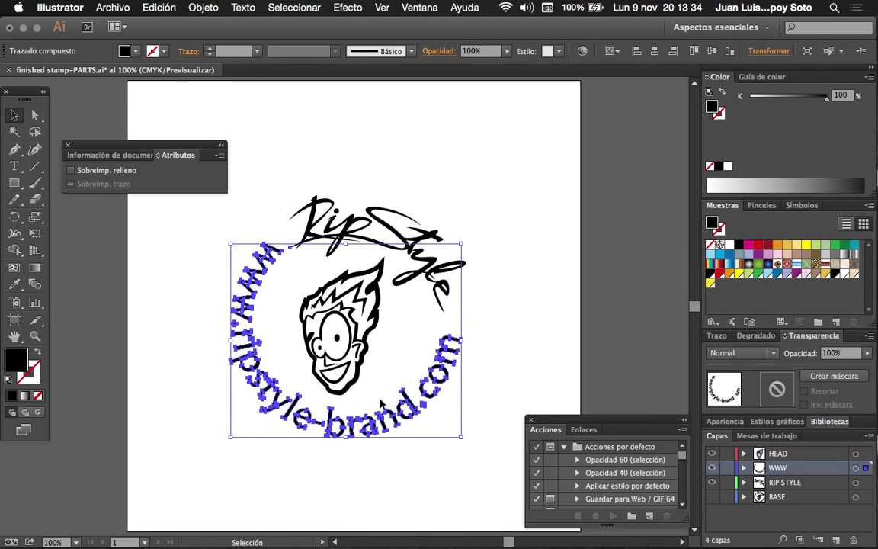
click(384, 308)
click(440, 284)
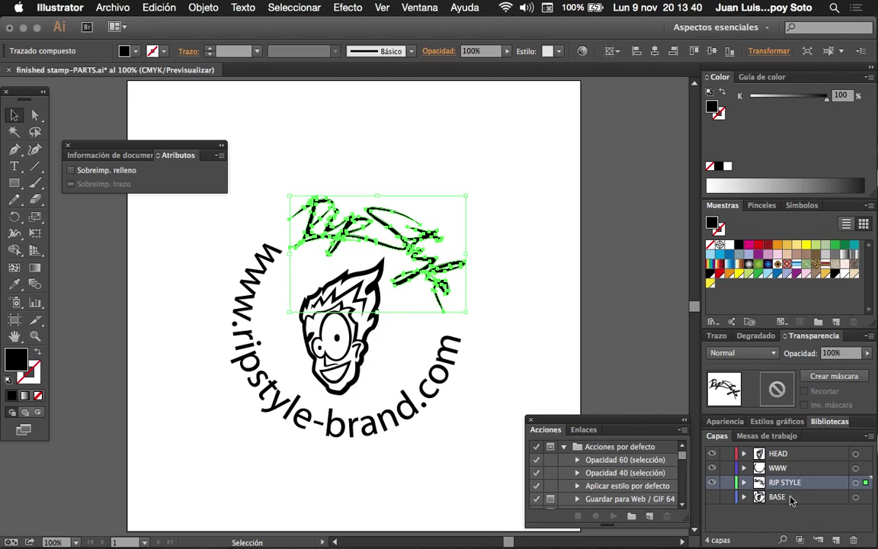
alt+click(712, 497)
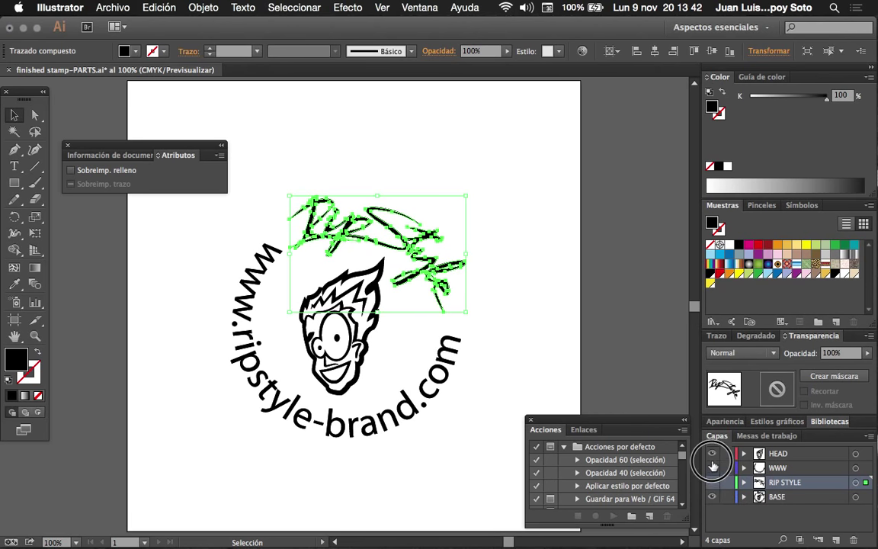
click(333, 217)
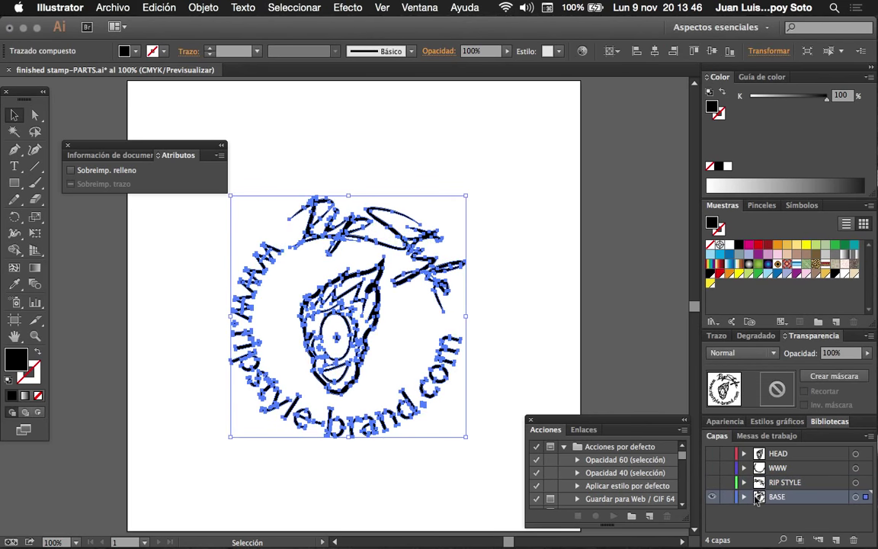
click(714, 494)
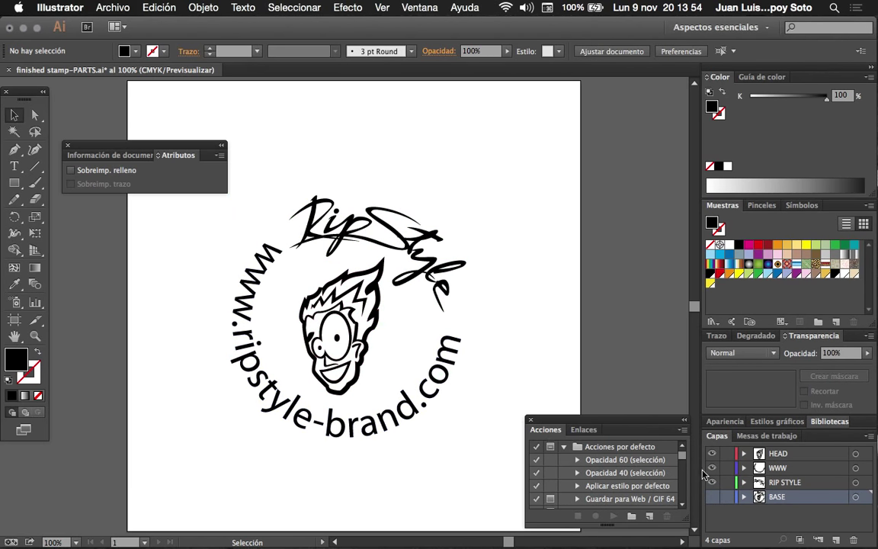
Quit Illustrator without saving the PARTS file (No guardar)
click(49, 11)
click(83, 156)
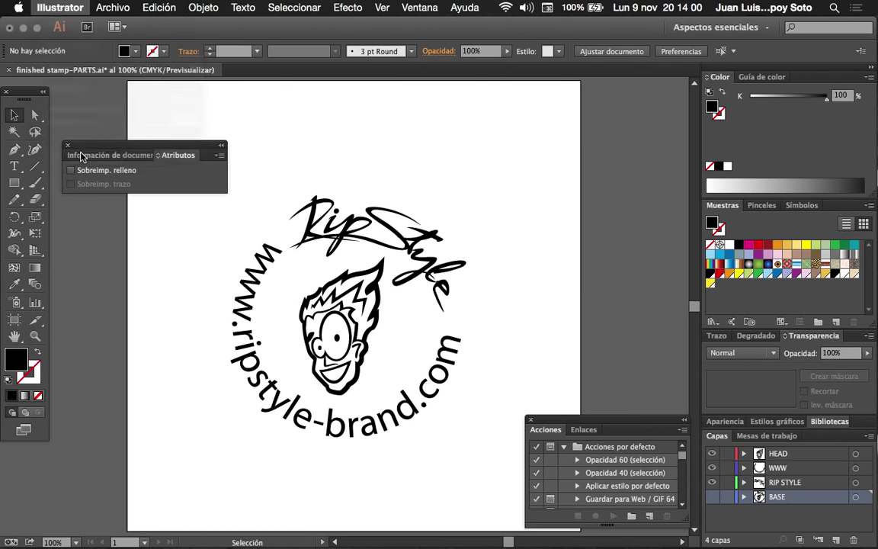
click(445, 315)
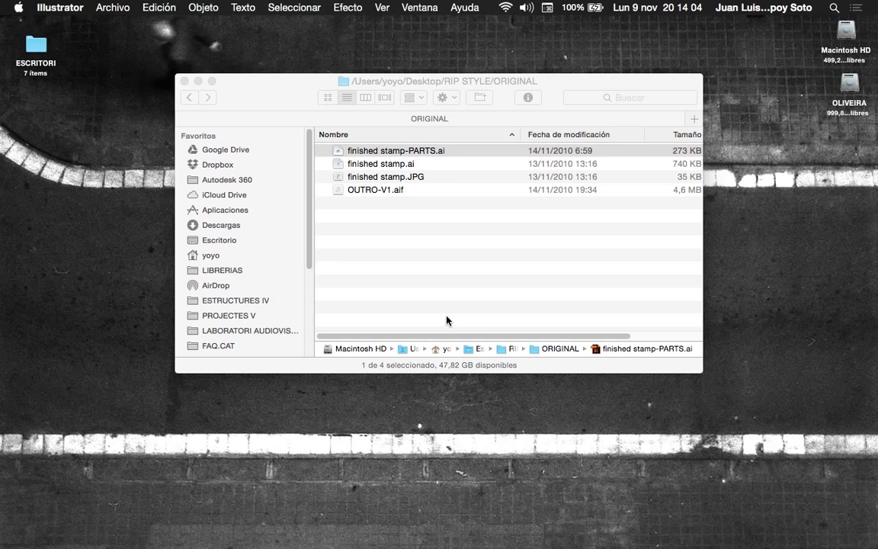
Return Finder to the RIP STYLE folder and switch to Safari with Cmd+Tab
click(191, 98)
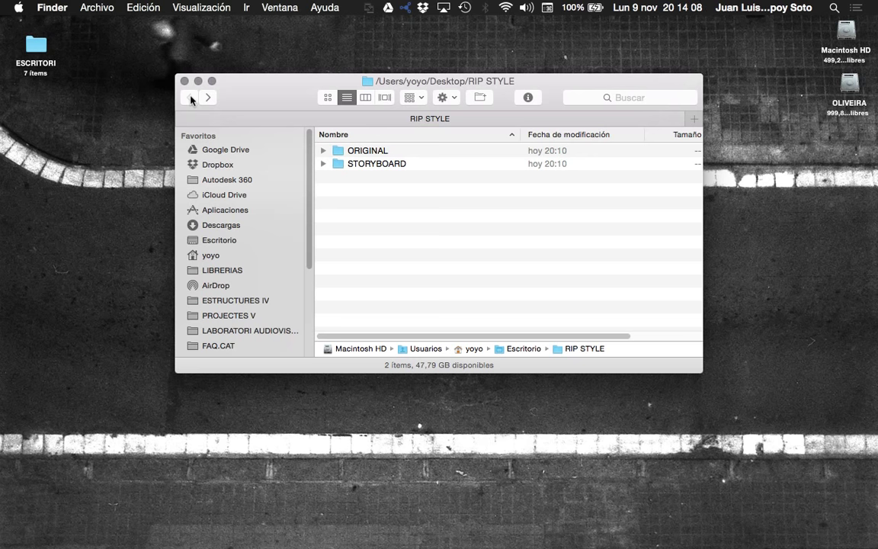
key(super+Tab)
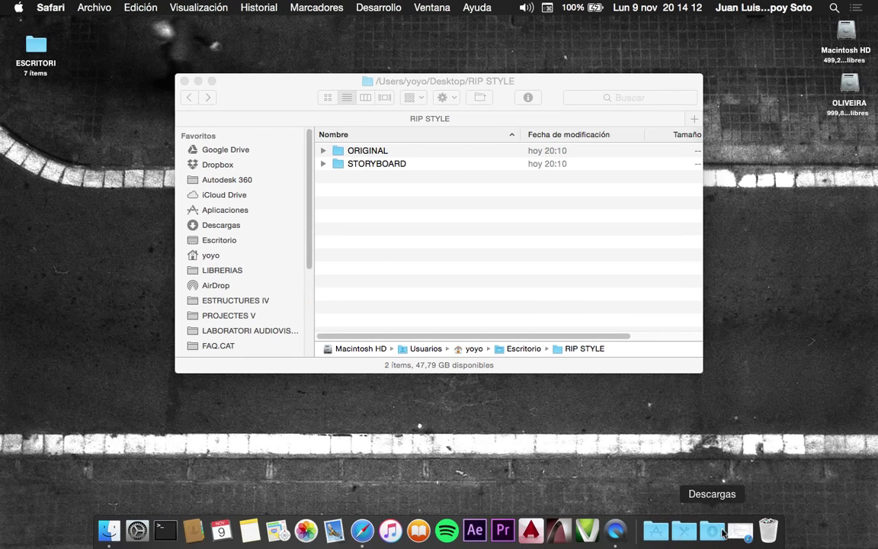
Restore Safari, replay the Rip Style Outro on the Vimeo tab, then minimize Safari again
click(735, 530)
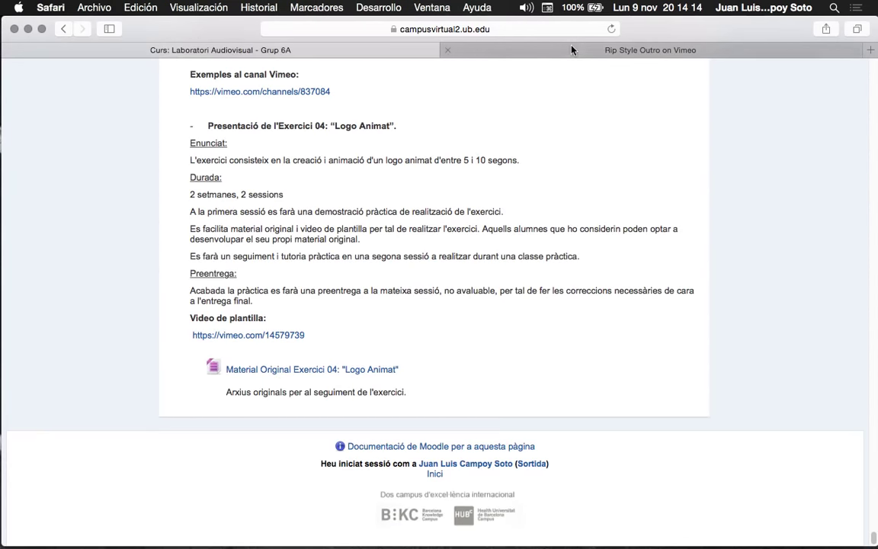
click(515, 48)
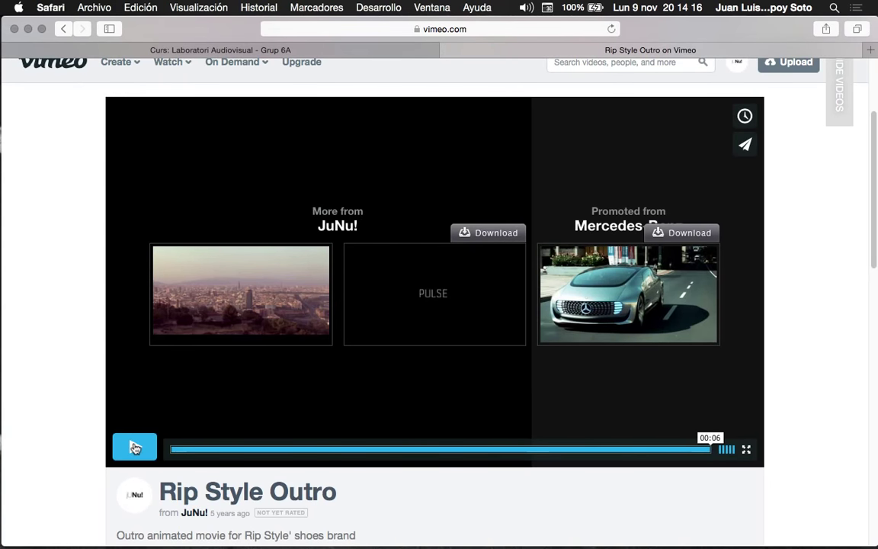
click(135, 448)
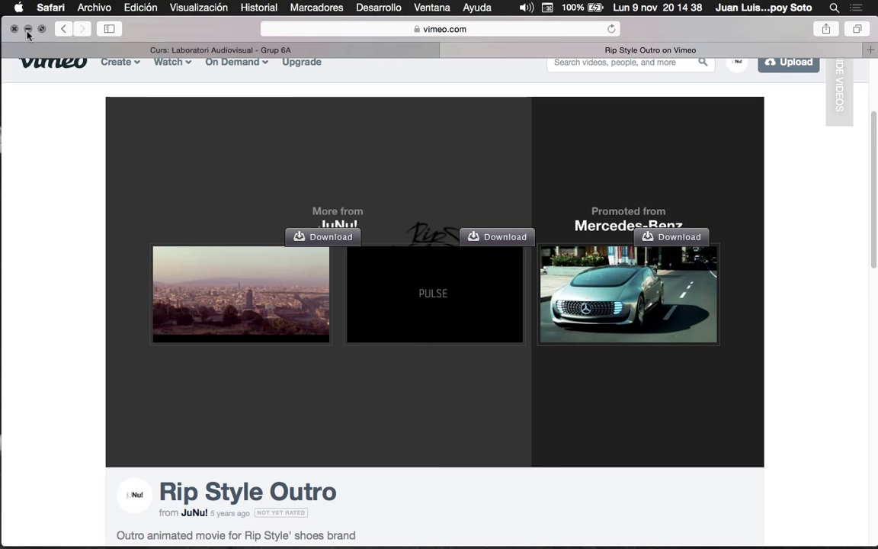
click(27, 30)
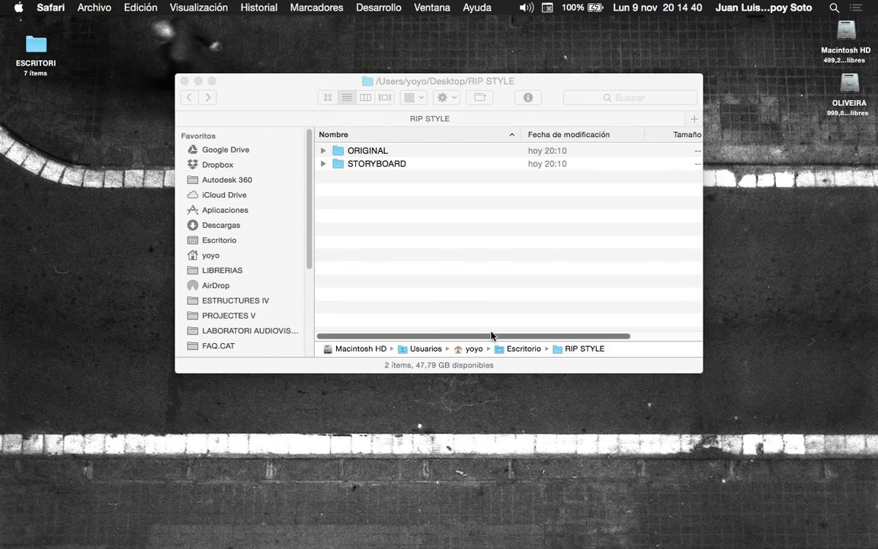
Start Adobe After Effects CC 2015 from its Dock icon
mouse_move(479, 539)
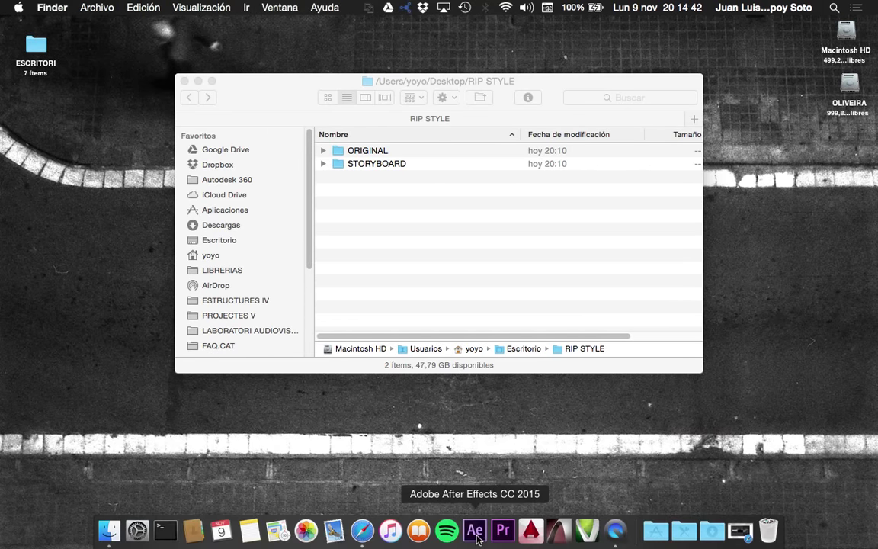
click(476, 532)
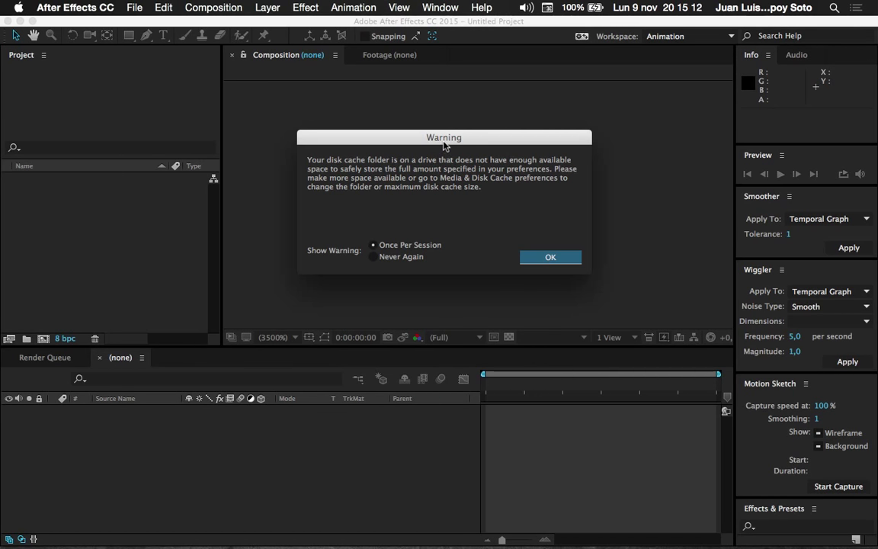
Dismiss the disk cache and GPU warnings and the Welcome screen, then bring the RIP STYLE folder forward
click(549, 260)
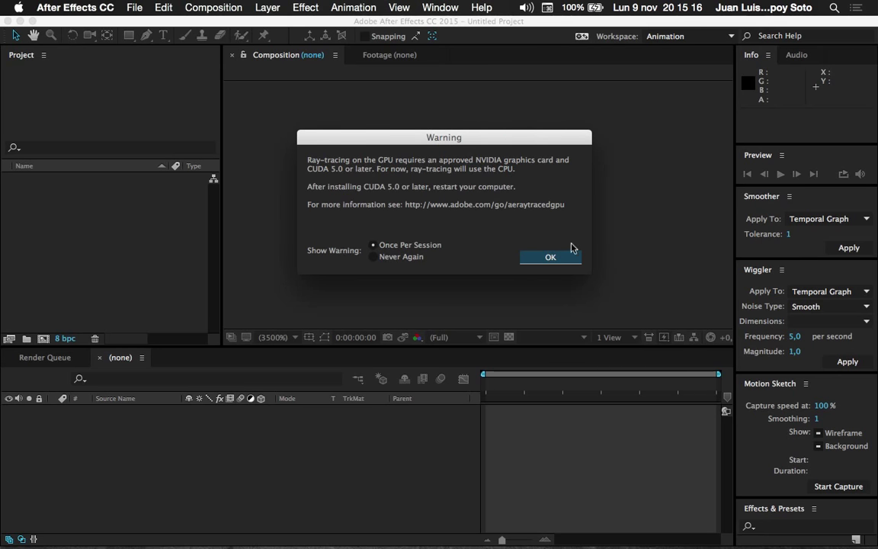
click(551, 259)
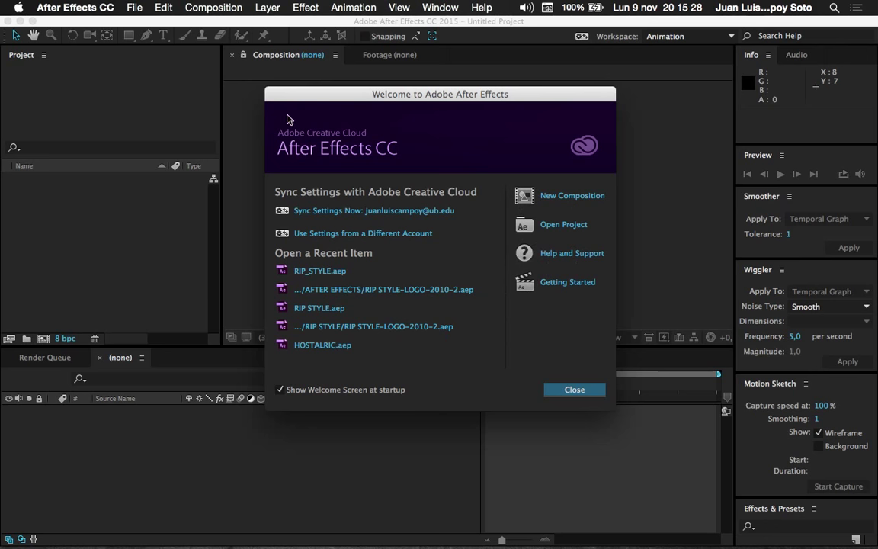
click(572, 390)
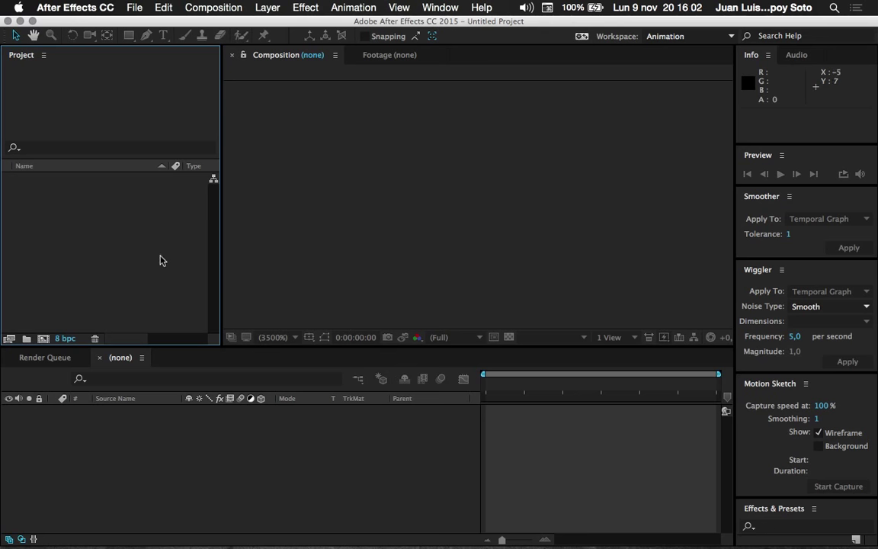
click(109, 530)
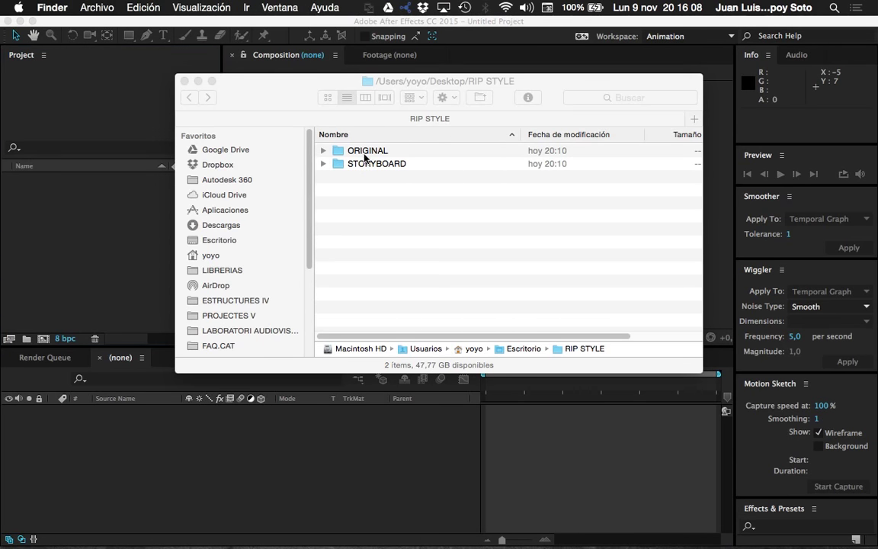
Import finished stamp-PARTS.ai from the ORIGINAL folder into the project with Import Kind set to Composition
double_click(366, 153)
click(385, 152)
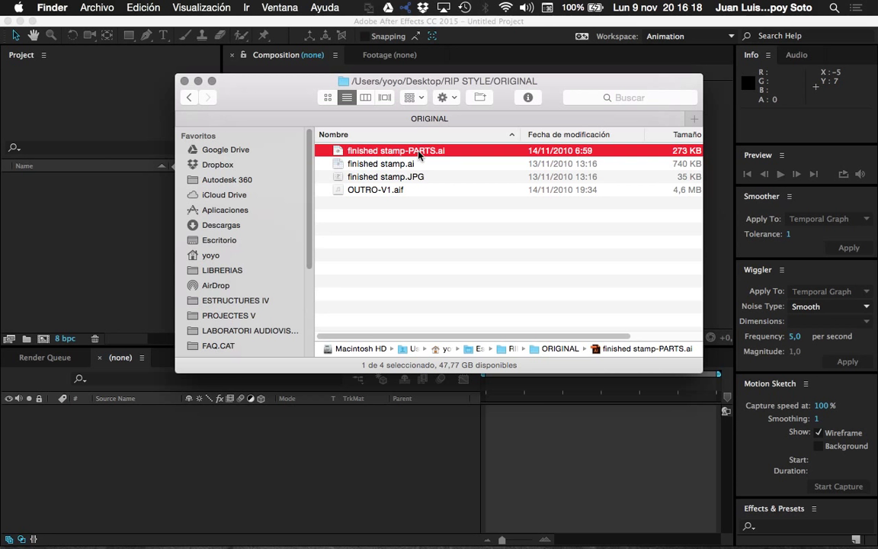
drag(390, 156, 116, 233)
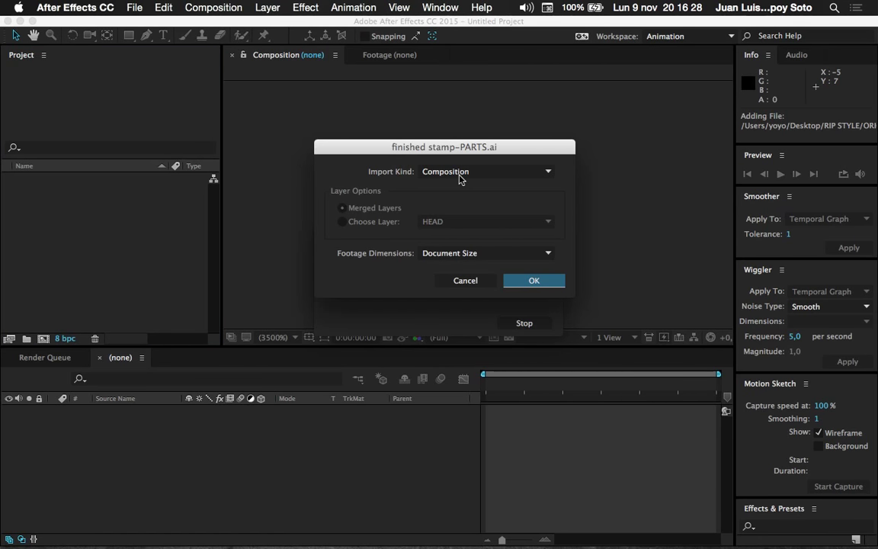
click(549, 173)
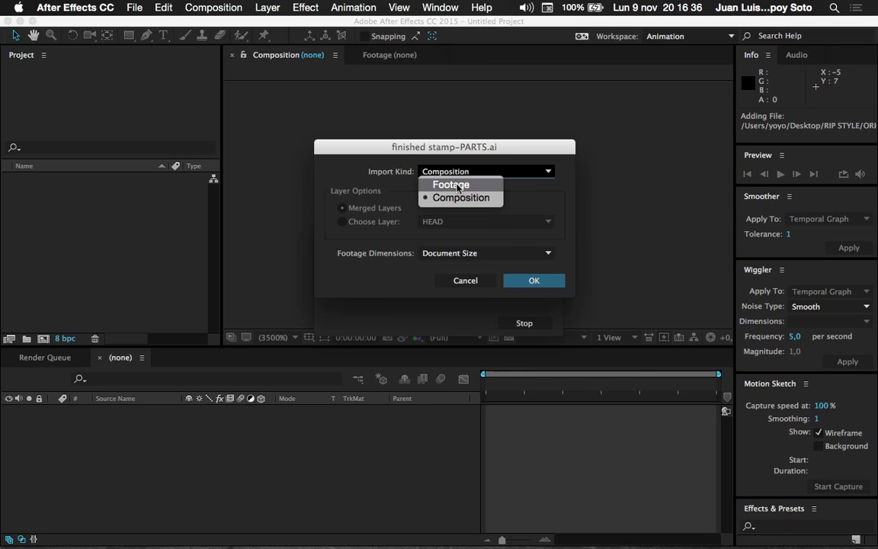
click(458, 142)
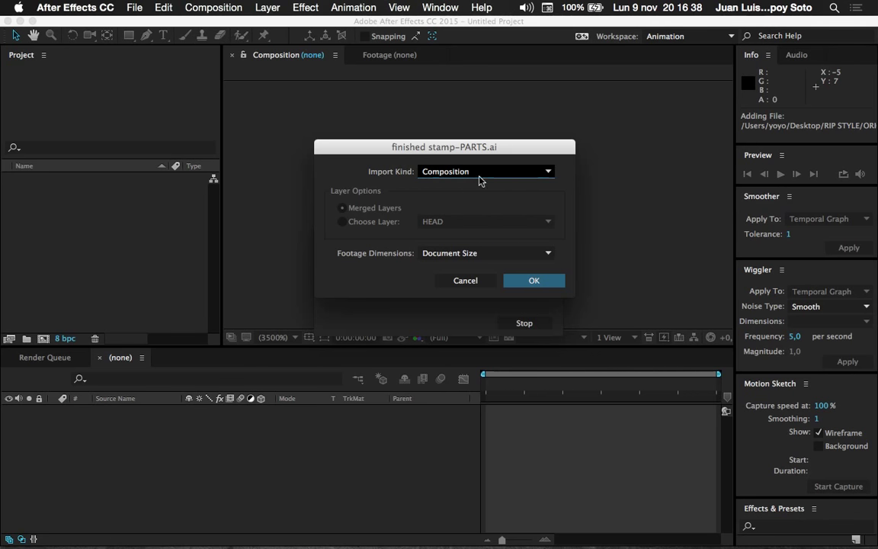
click(496, 175)
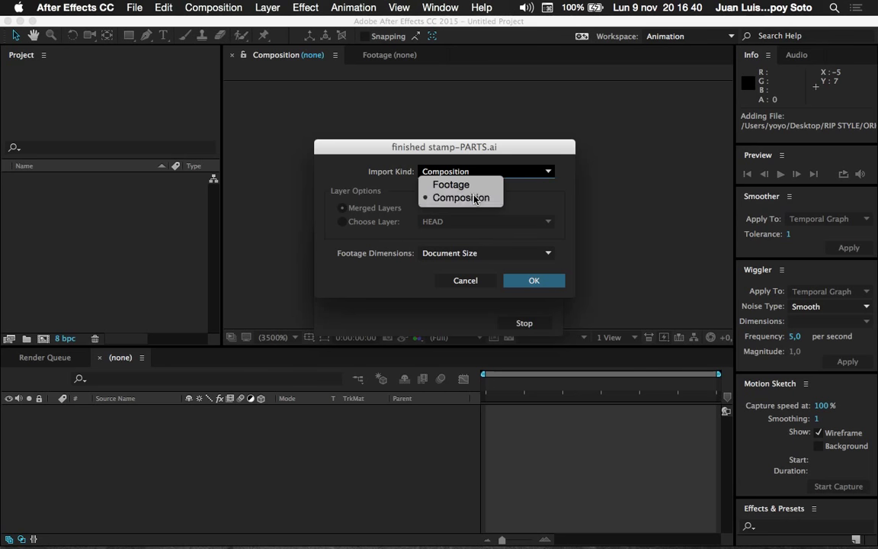
click(474, 199)
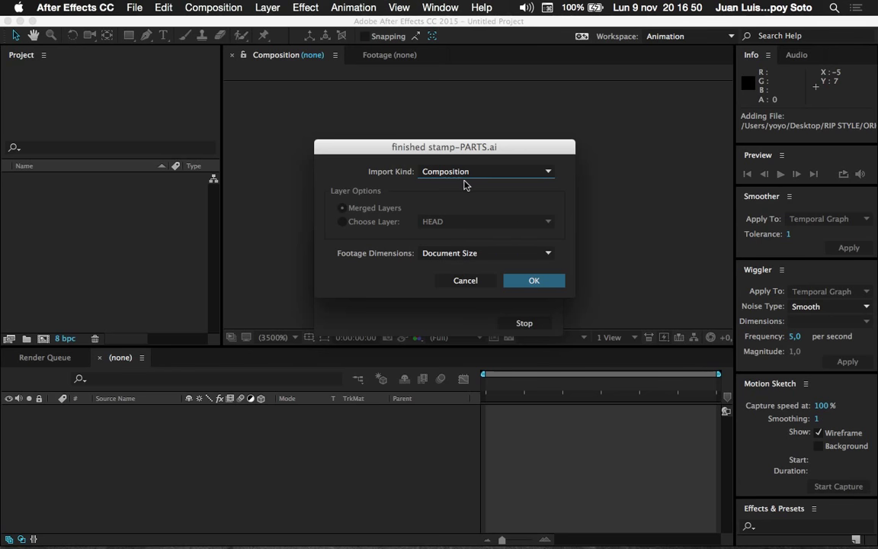
click(528, 281)
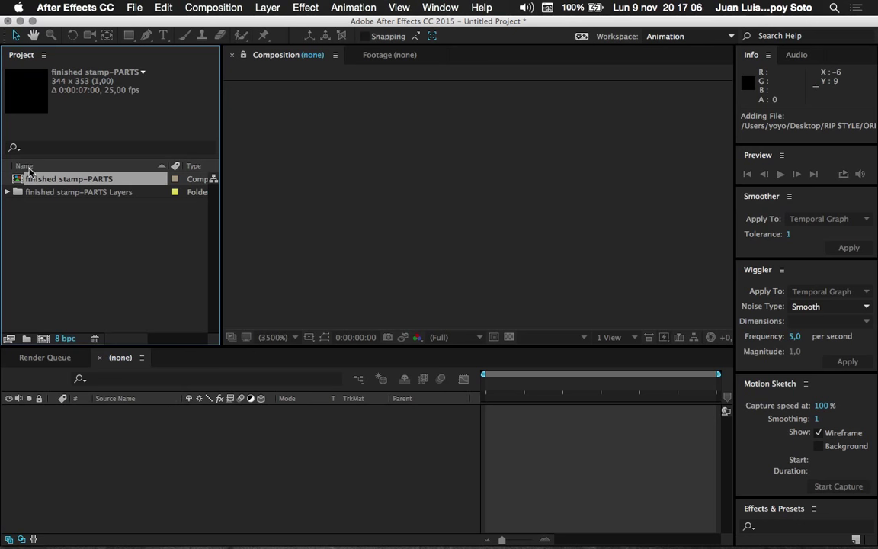
Expand the imported Layers folder and inspect the BASE, HEAD, RIP STYLE and WWW parts
click(7, 192)
click(48, 206)
click(50, 218)
click(52, 233)
click(42, 244)
click(39, 231)
click(50, 217)
click(50, 206)
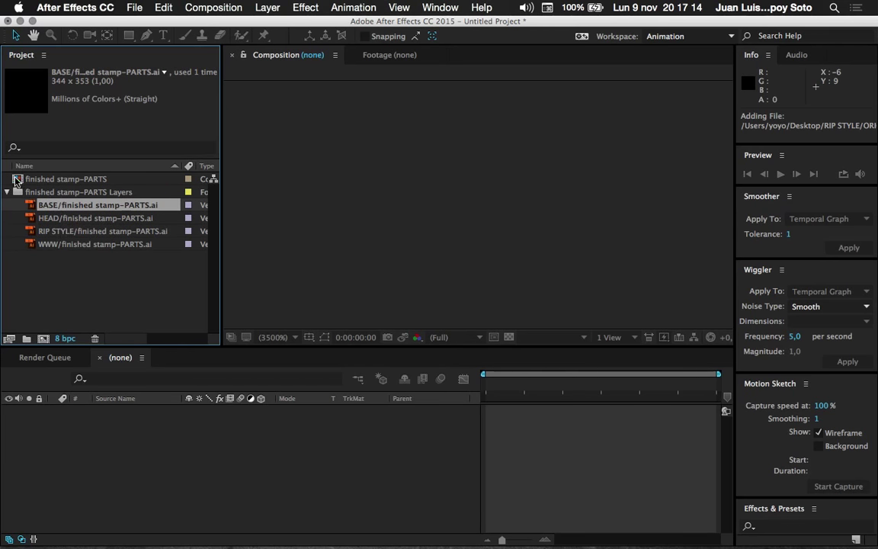
Re-import finished stamp-PARTS.ai from Finder as merged Footage
key(super+Tab)
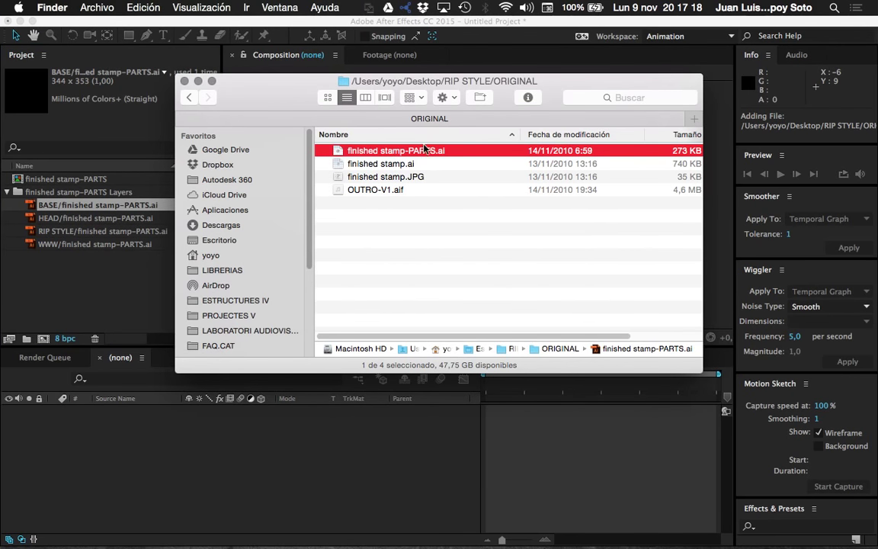
drag(417, 152, 77, 307)
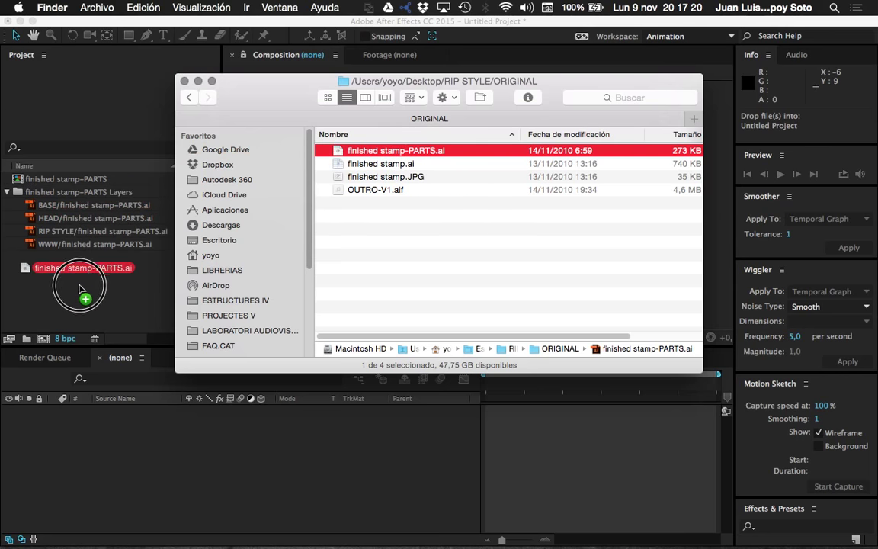
drag(77, 307, 82, 305)
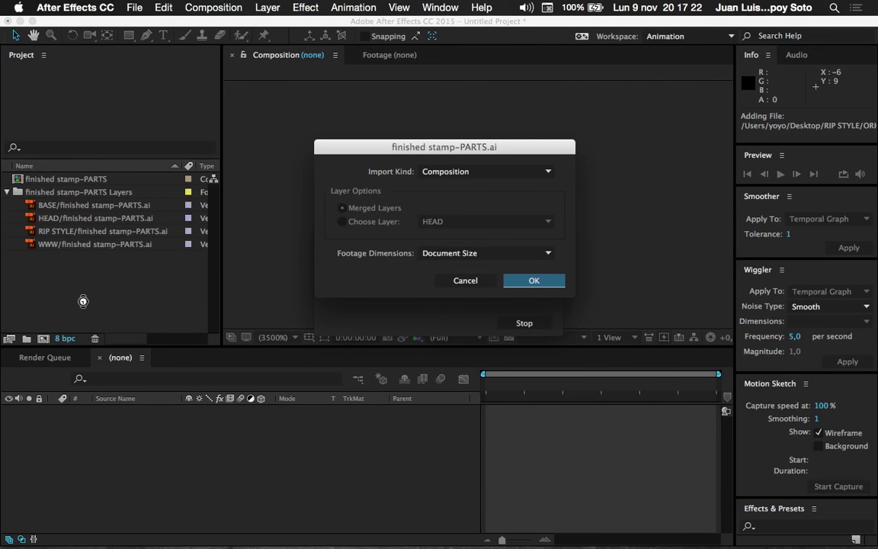
click(488, 171)
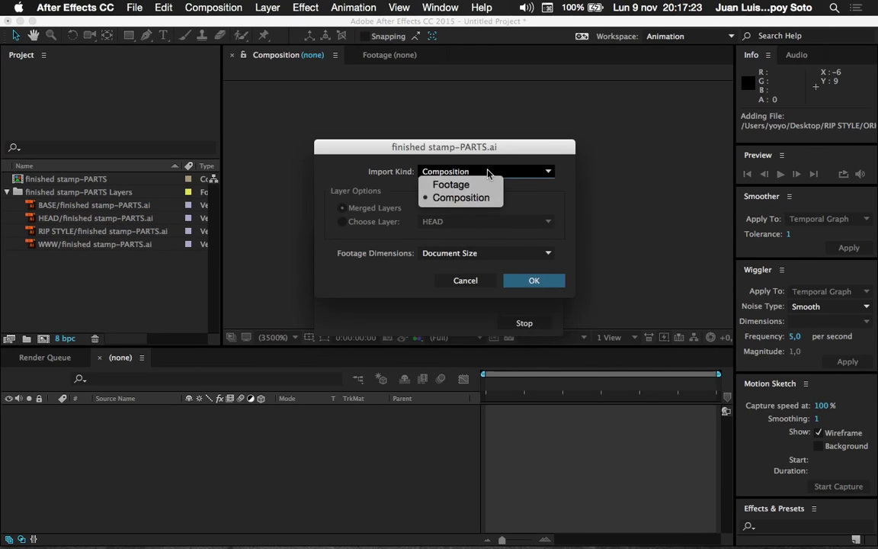
click(453, 190)
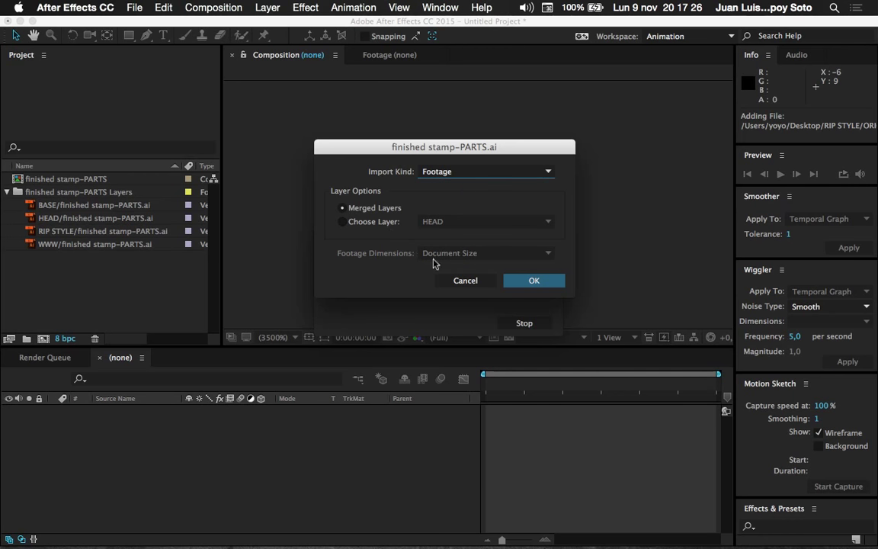
click(531, 280)
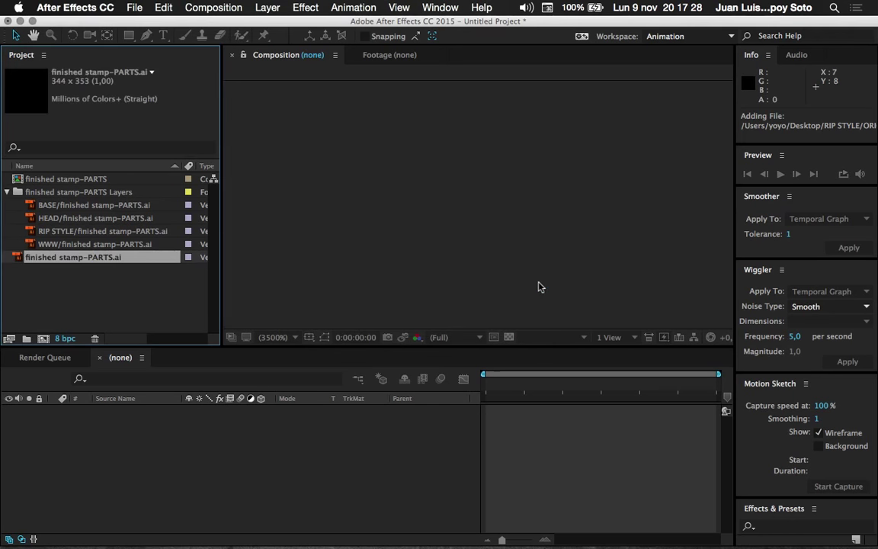
Delete the redundant merged footage item and open the finished stamp-PARTS composition
click(86, 286)
click(45, 259)
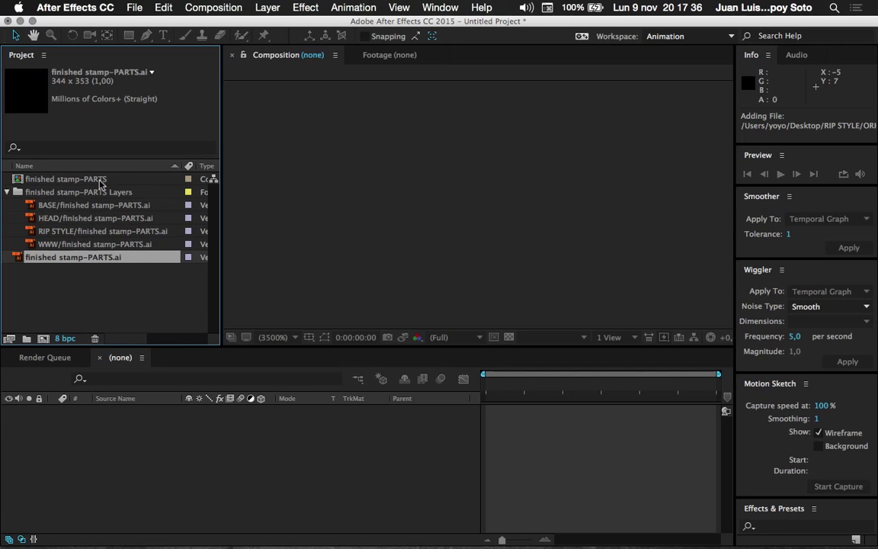
click(69, 279)
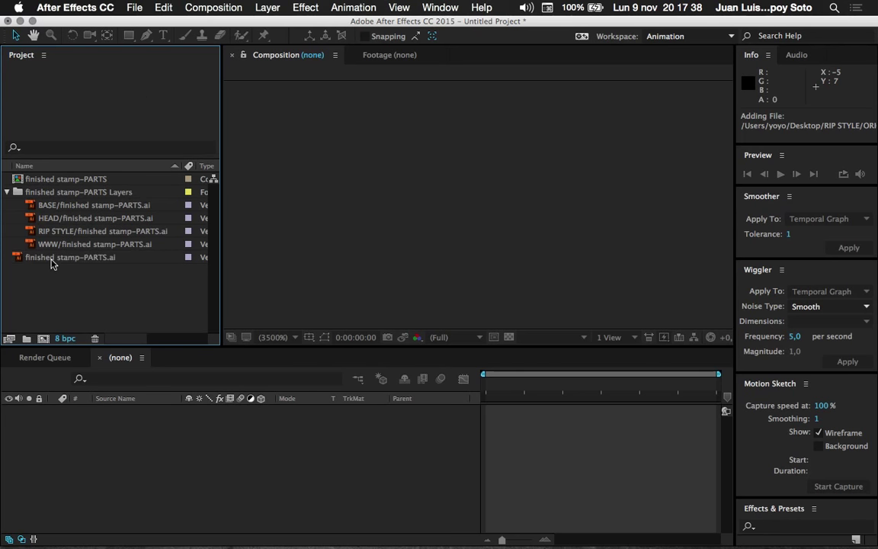
click(55, 260)
key(Delete)
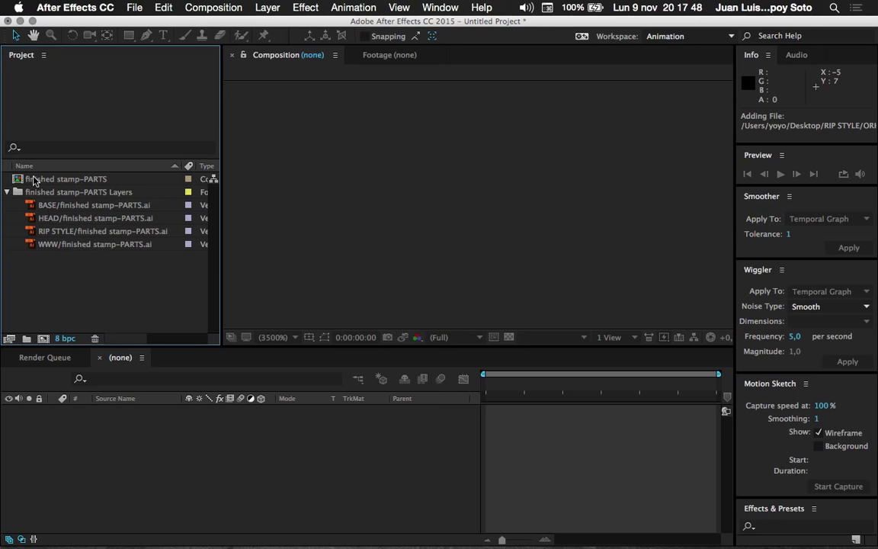
click(18, 180)
double_click(18, 180)
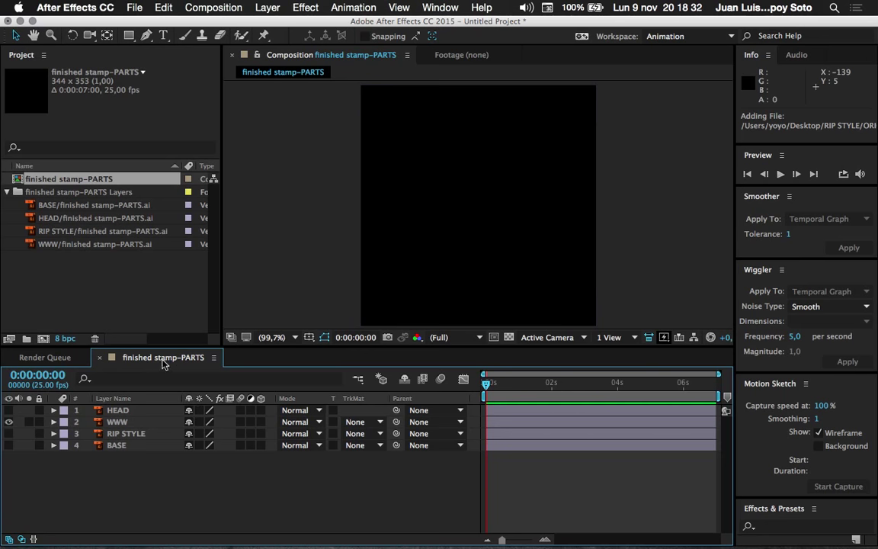
Open the Composition menu for the finished stamp-PARTS composition
click(223, 9)
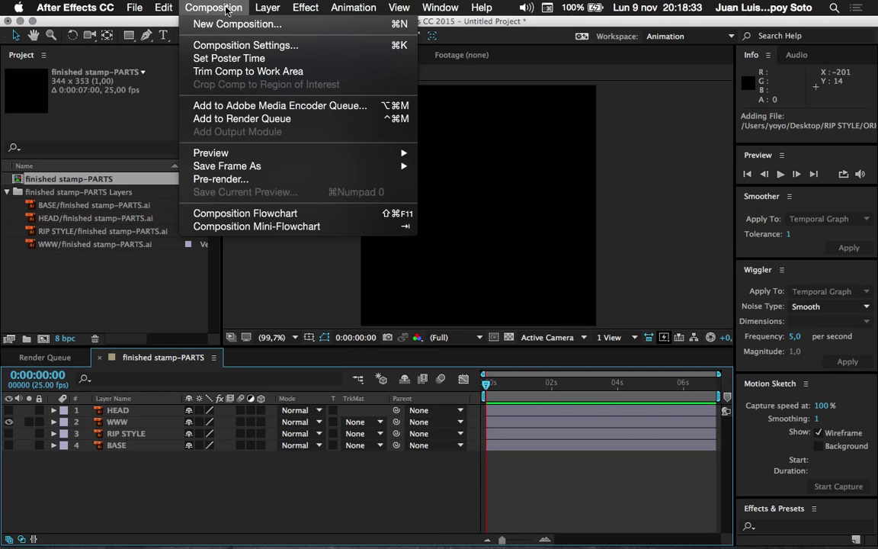
Set the composition to the HDTV 1080 25 preset, keep 0:00:07:00 duration, and use a white background
click(232, 45)
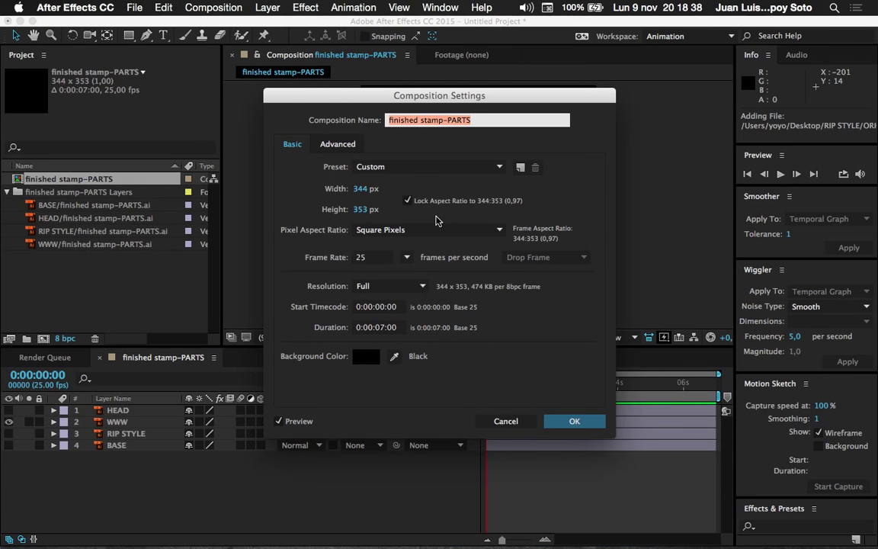
click(490, 169)
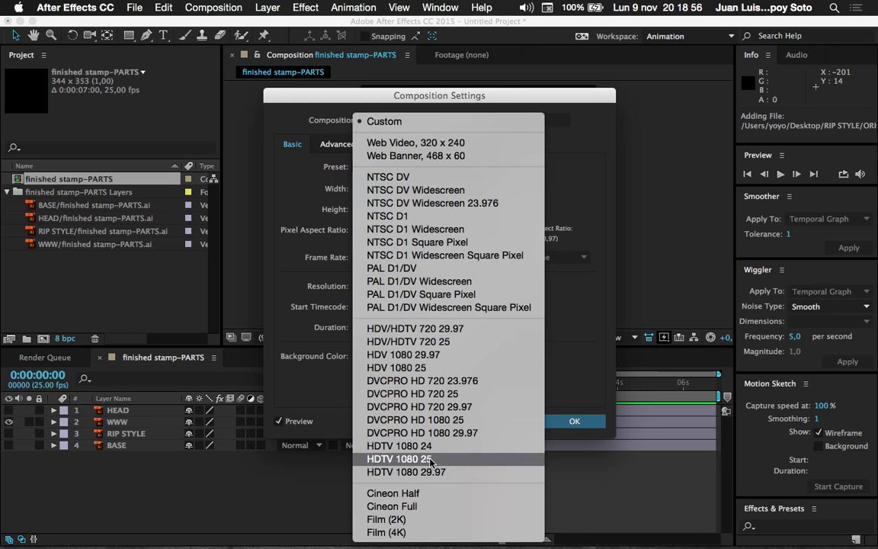
click(431, 460)
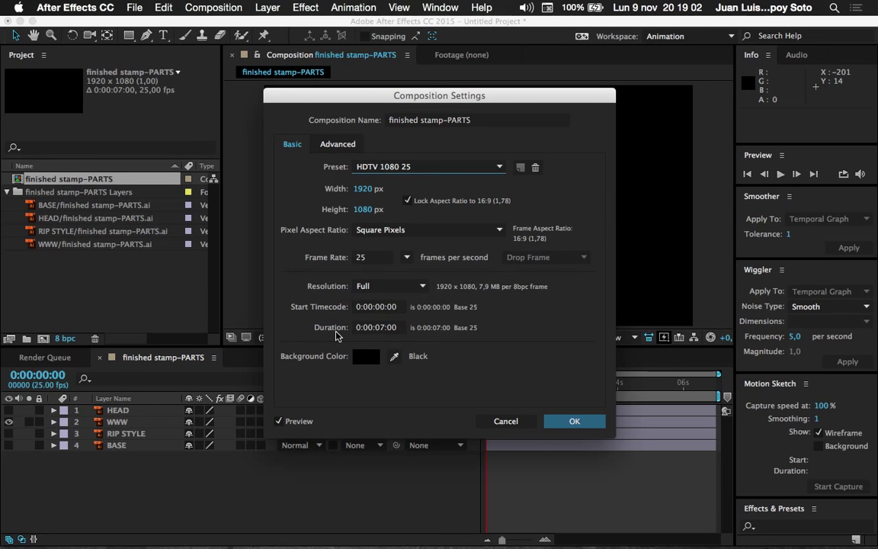
click(383, 330)
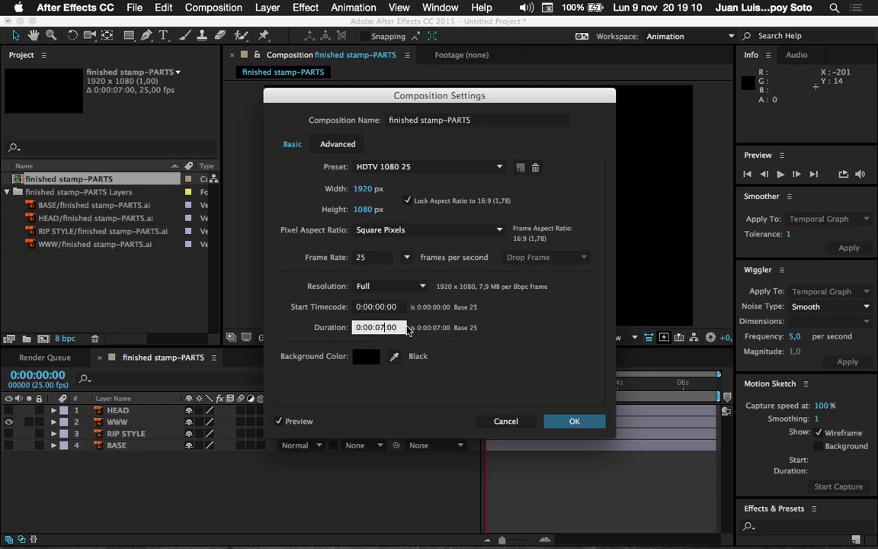
click(414, 314)
click(365, 359)
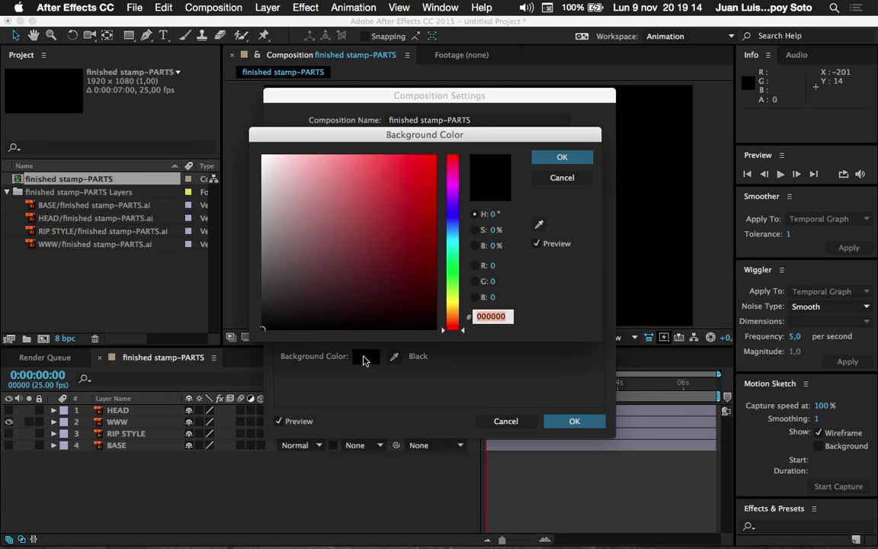
drag(326, 299, 242, 141)
click(562, 157)
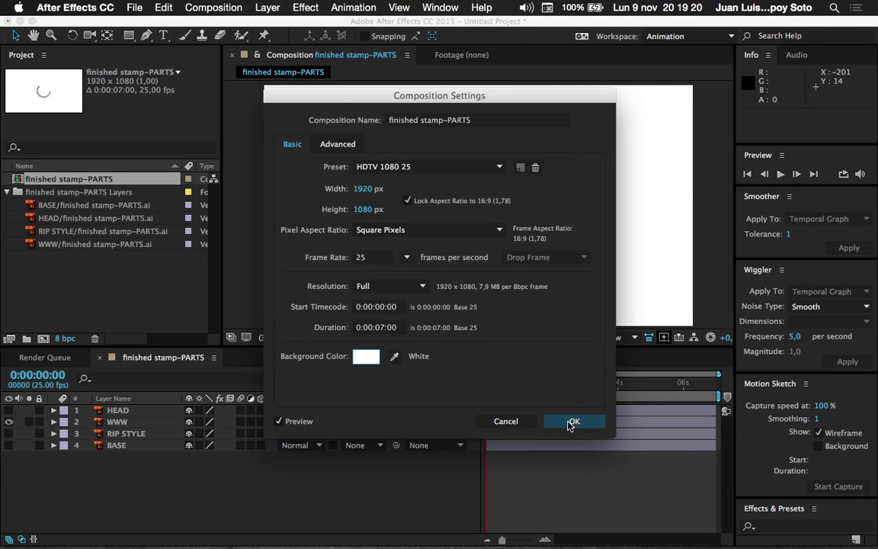
click(571, 422)
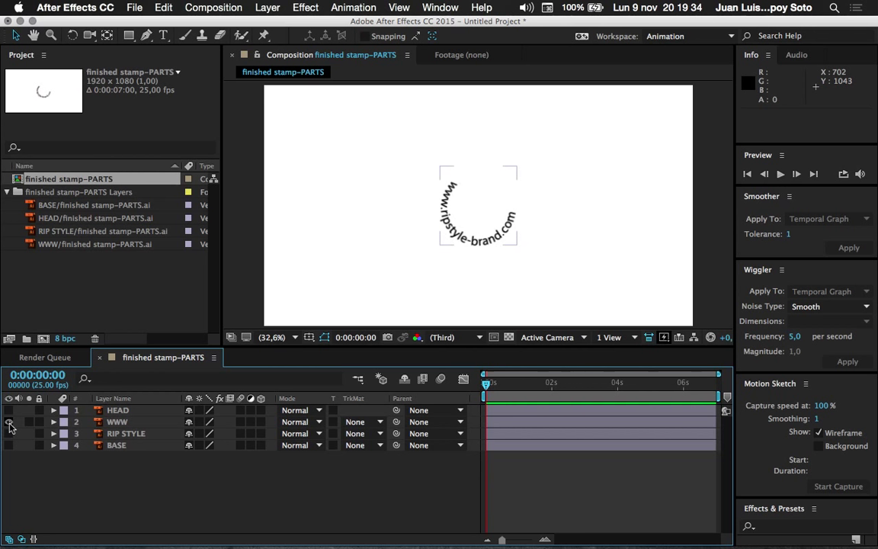
Make the HEAD and RIP STYLE layers visible and delete the BASE layer
click(387, 279)
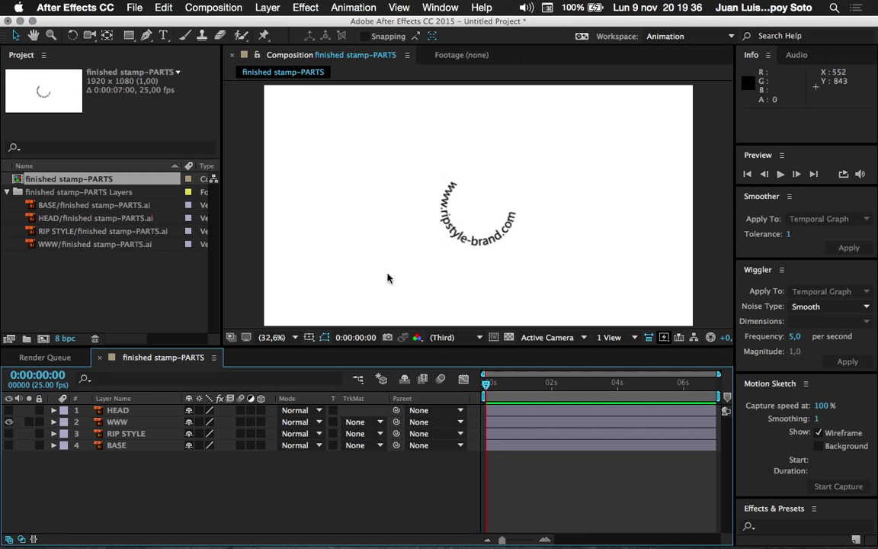
click(8, 411)
click(8, 433)
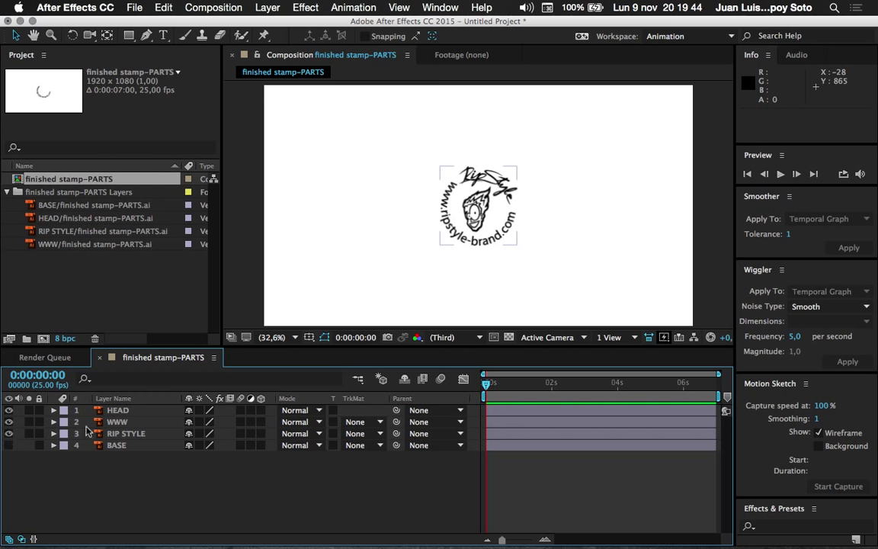
click(134, 446)
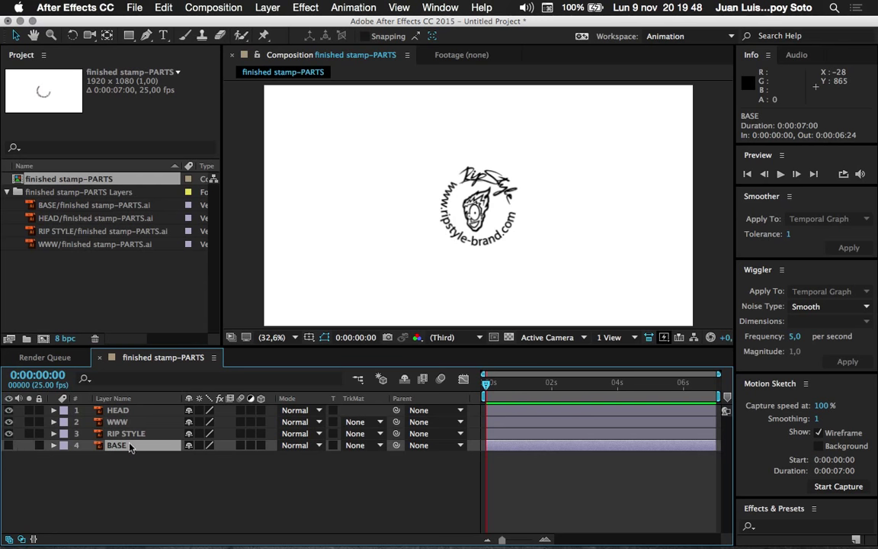
key(Delete)
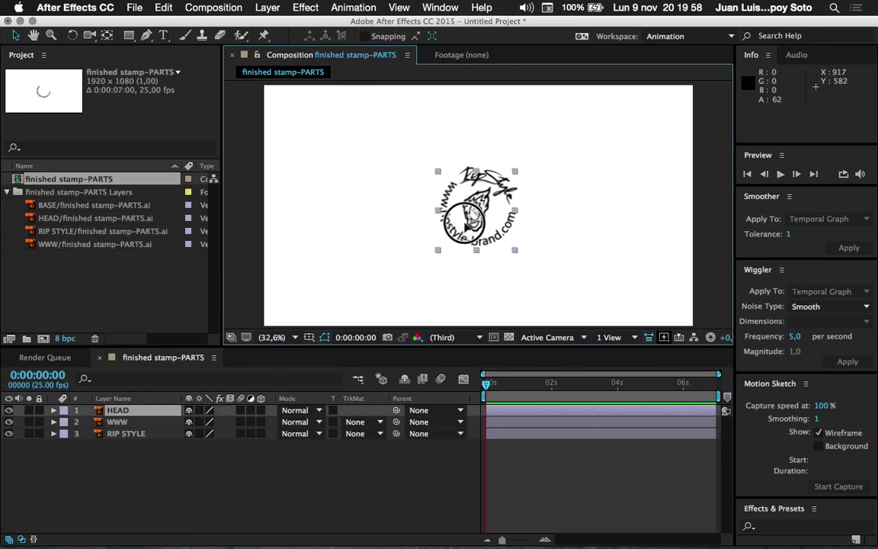
drag(483, 223, 336, 232)
mouse_move(519, 172)
mouse_down()
mouse_move(644, 124)
mouse_move(482, 251)
mouse_up()
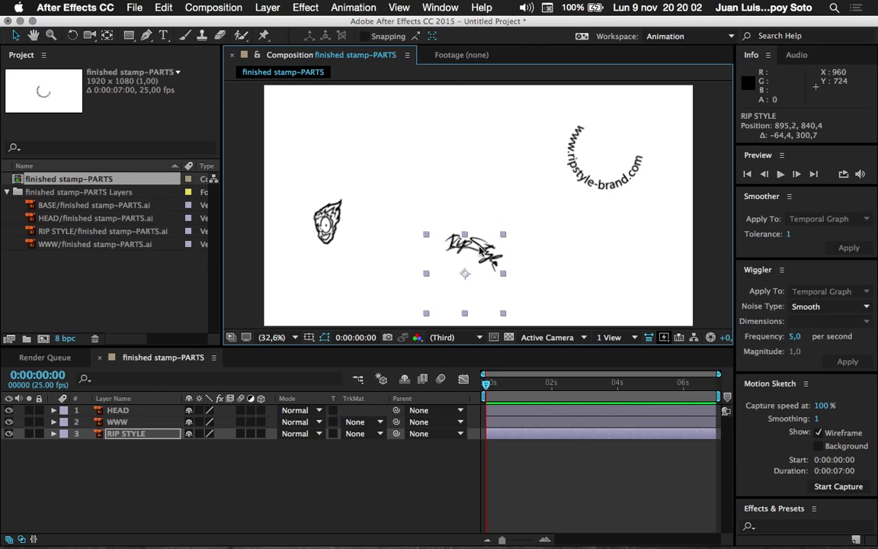
drag(346, 214, 405, 141)
mouse_move(450, 248)
mouse_down()
mouse_move(356, 250)
mouse_move(295, 234)
mouse_up()
drag(608, 212, 489, 298)
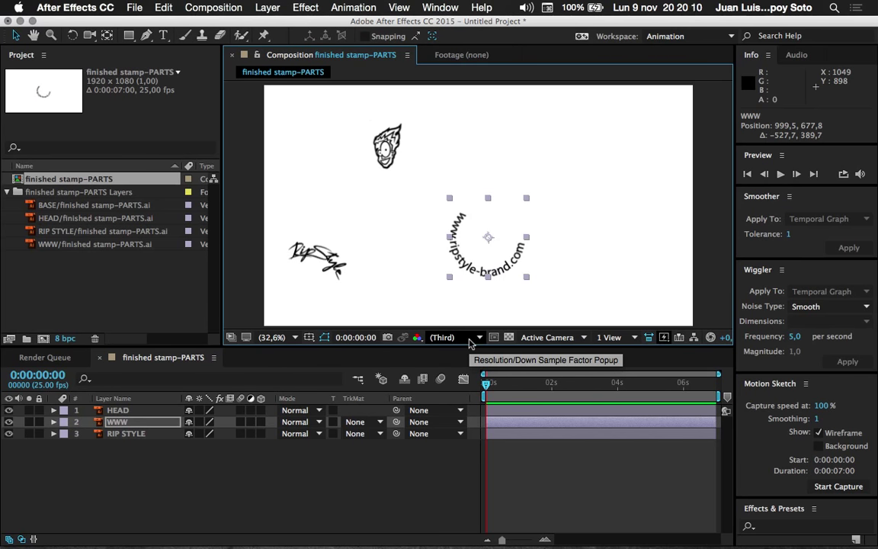
key(ctrl+z)
key(ctrl+z)
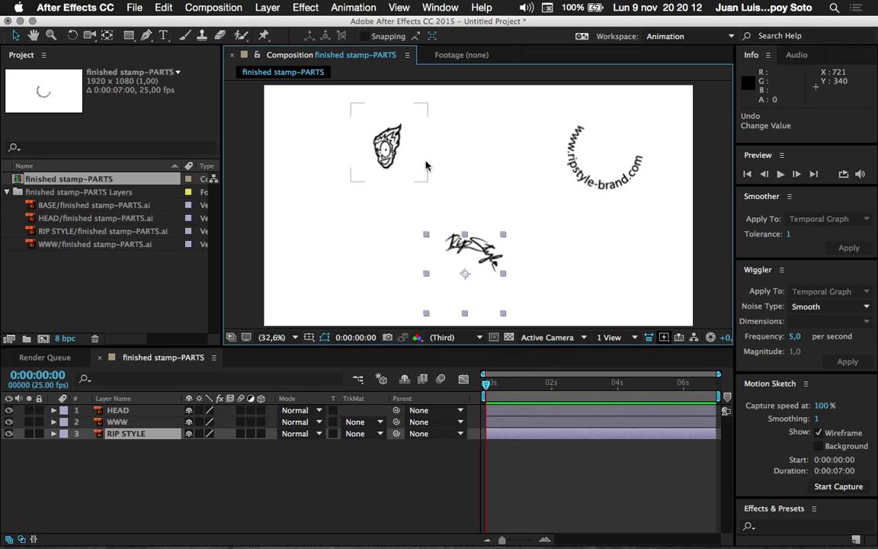
key(ctrl+z)
key(ctrl+z)
key(ctrl+z)
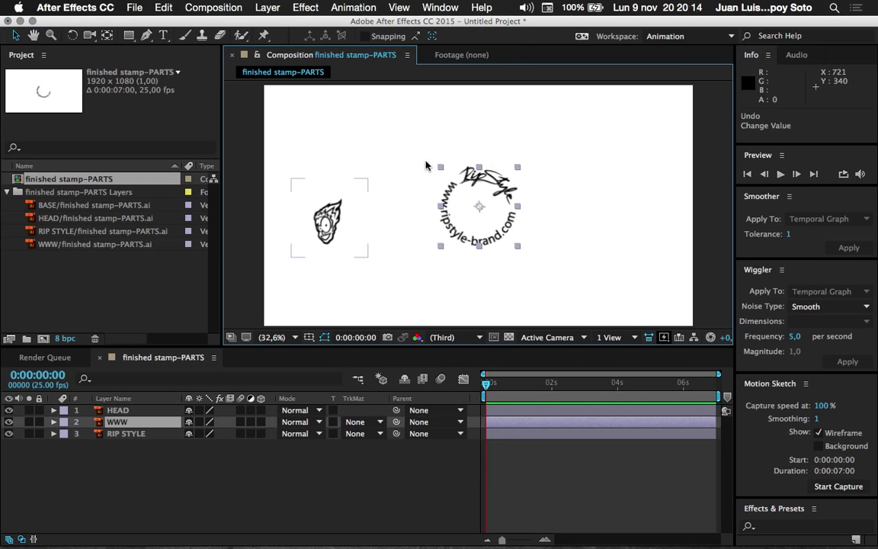
key(ctrl+z)
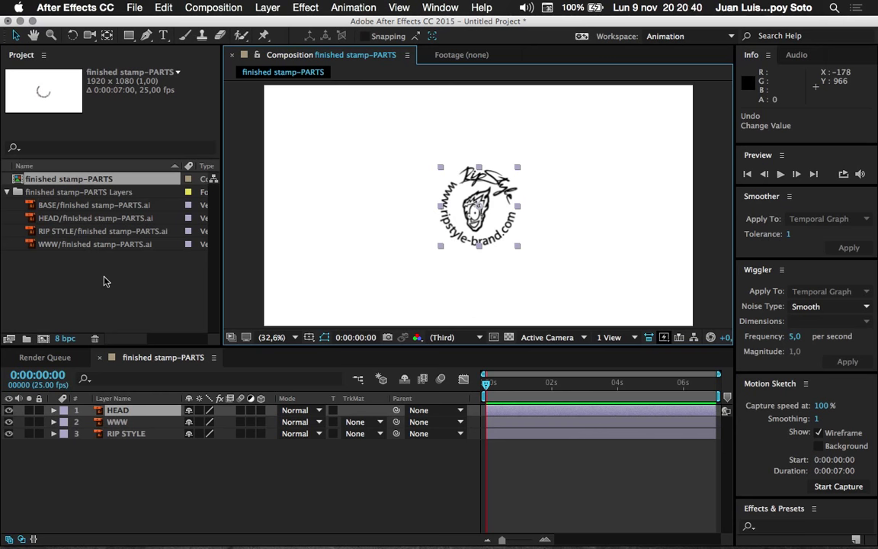
Preview OUTRO-V1.aif with Quick Look in Finder, then drag it toward the After Effects project
mouse_move(109, 536)
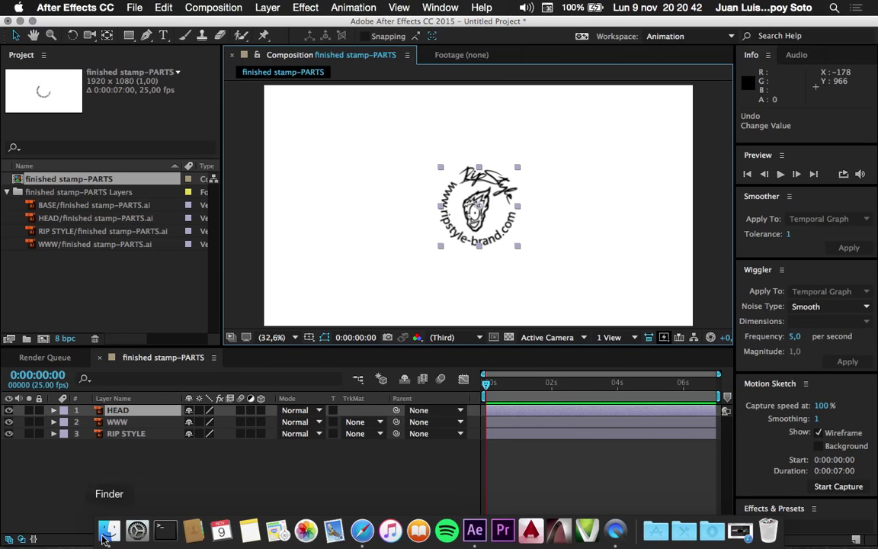
click(109, 536)
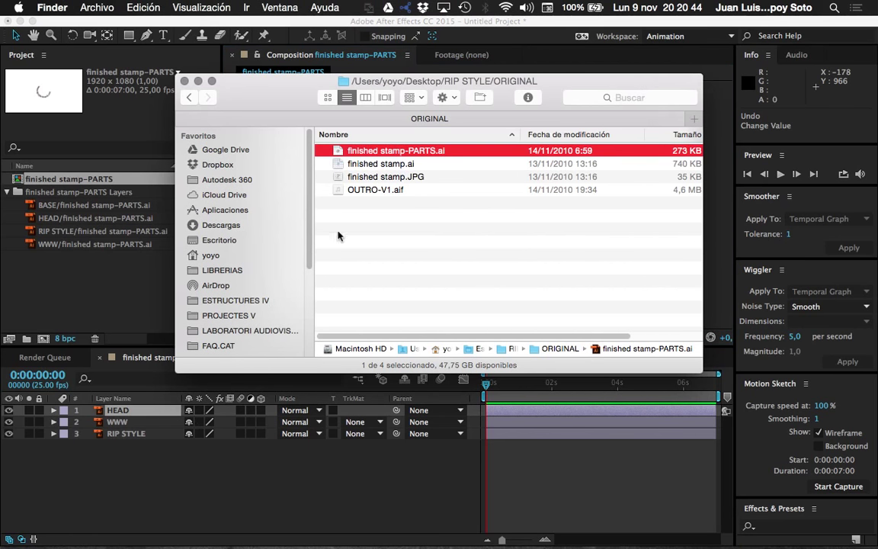
click(367, 194)
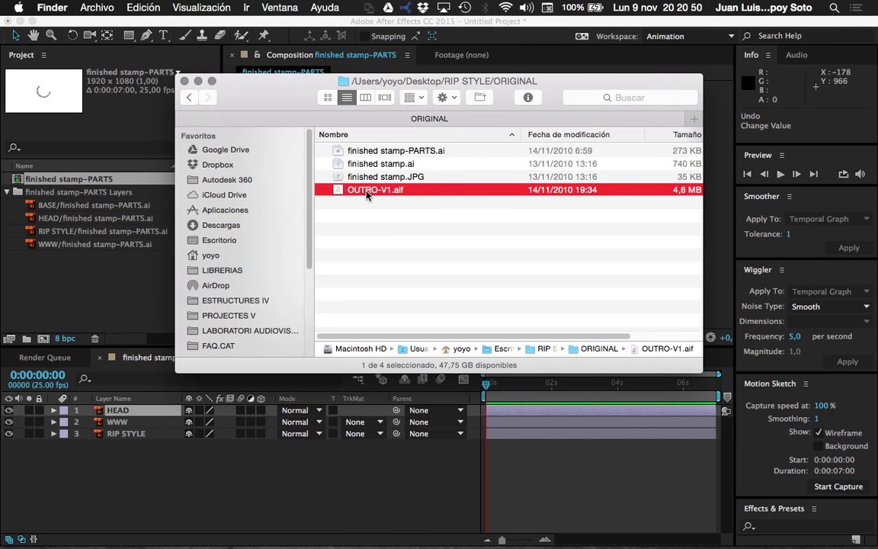
key(space)
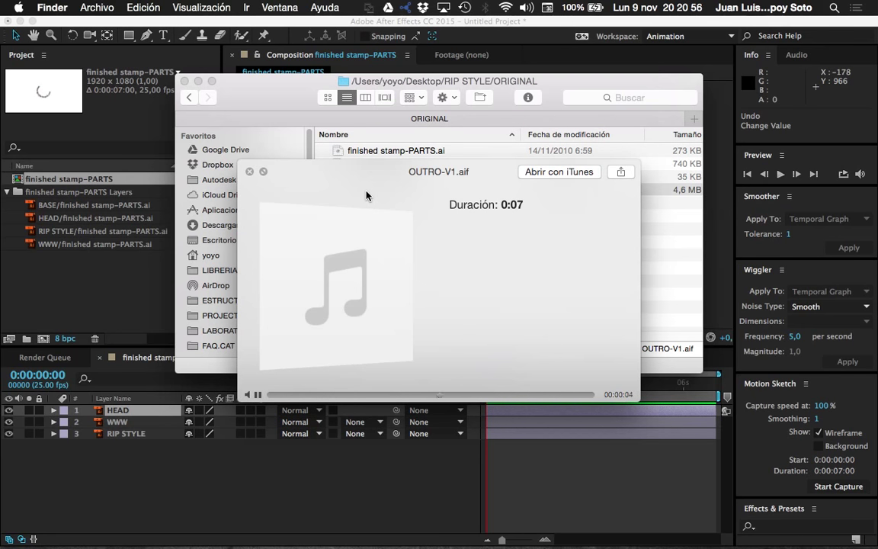
key(space)
drag(369, 192, 64, 302)
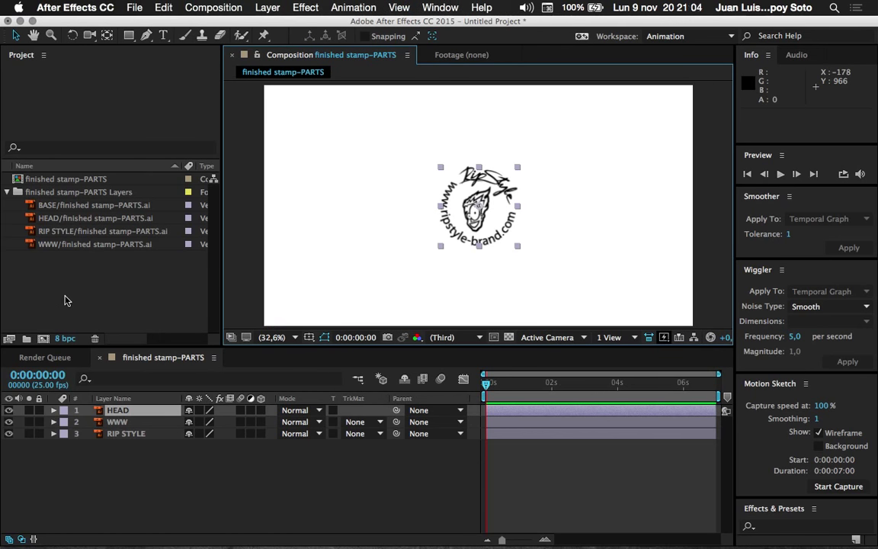
Import OUTRO-V1.aif into the project and place it as a layer below RIP STYLE
key(super+Tab)
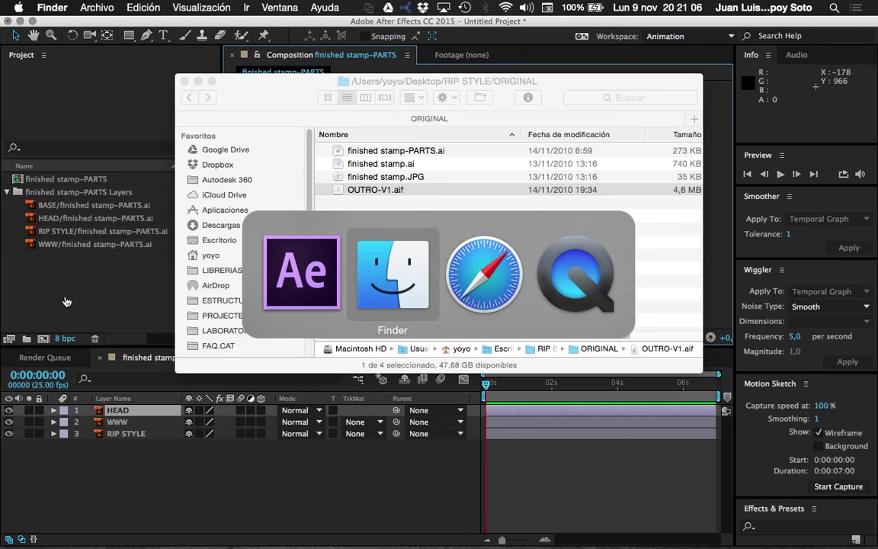
mouse_move(375, 197)
mouse_down()
mouse_move(55, 293)
mouse_move(66, 281)
mouse_up()
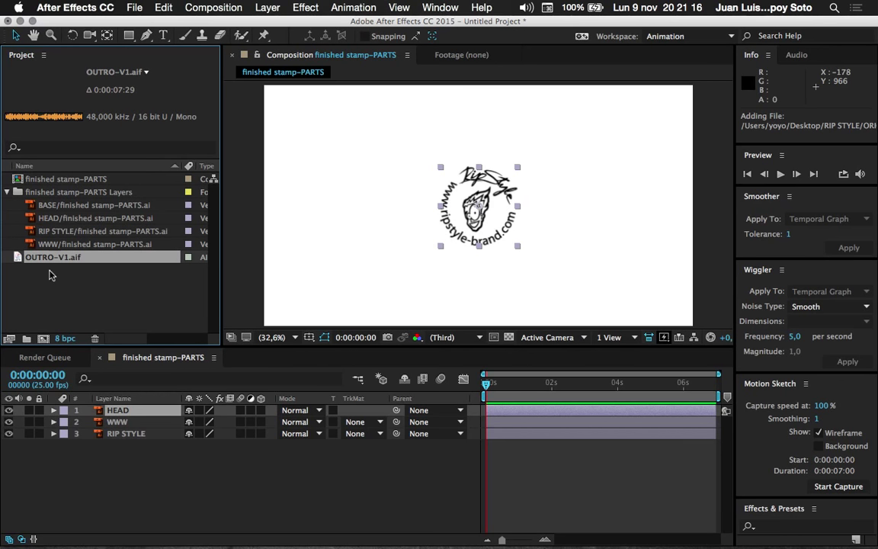
click(59, 298)
mouse_move(48, 257)
mouse_down()
mouse_move(88, 370)
mouse_move(98, 453)
mouse_up()
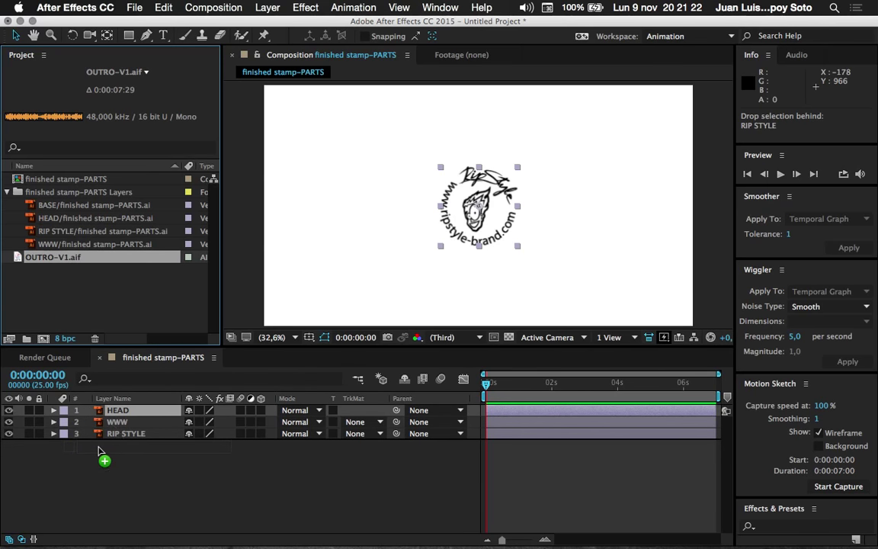
drag(99, 452, 101, 455)
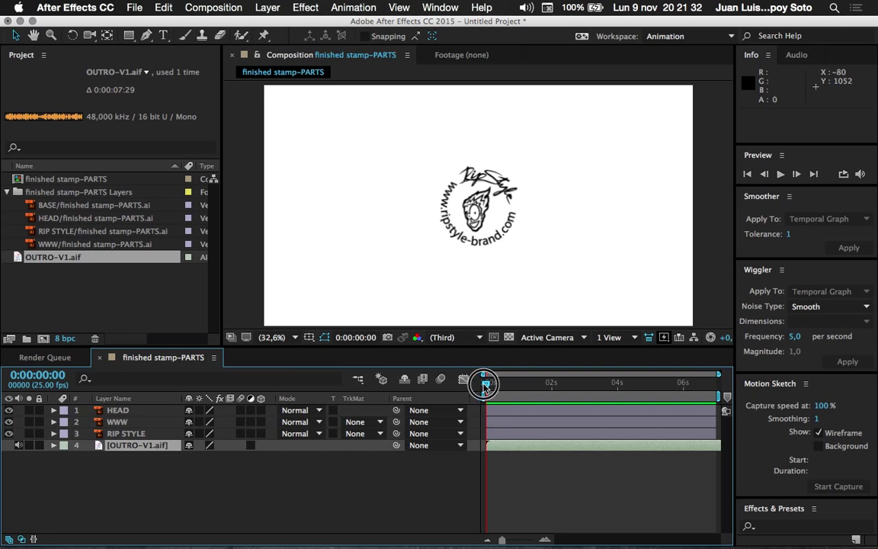
Preview the composition with the outro audio and twirl open the OUTRO-V1.aif Audio properties
key(space)
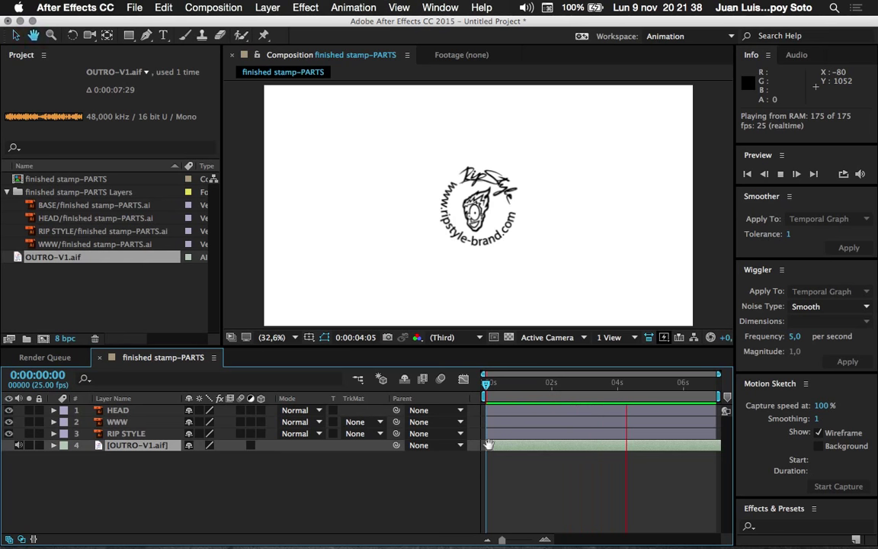
key(space)
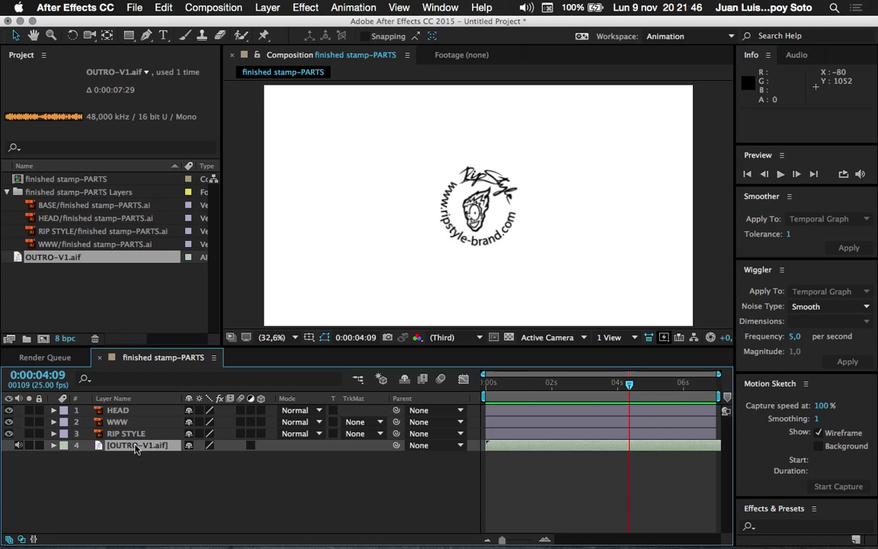
click(53, 446)
click(53, 446)
click(53, 445)
click(65, 458)
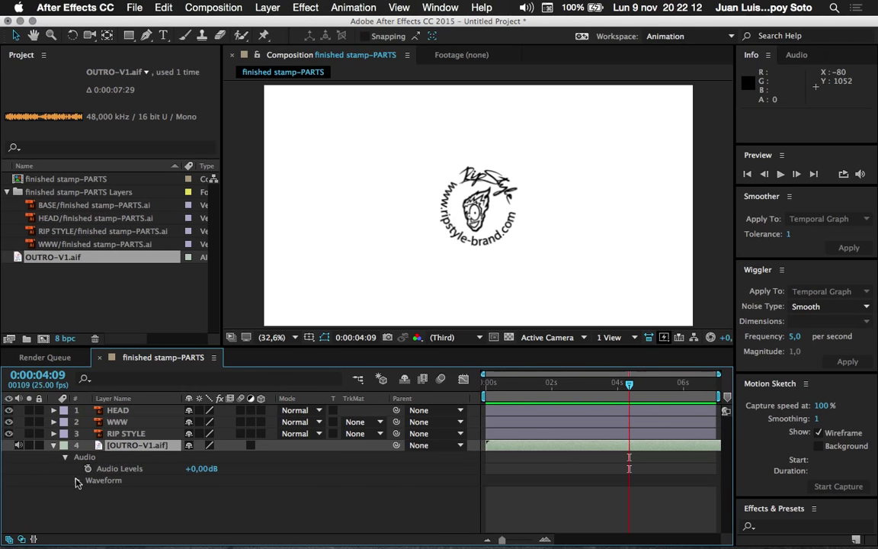
Show the OUTRO-V1.aif waveform, play from 0 with audio, and zoom the timeline onto the opening seconds
click(76, 481)
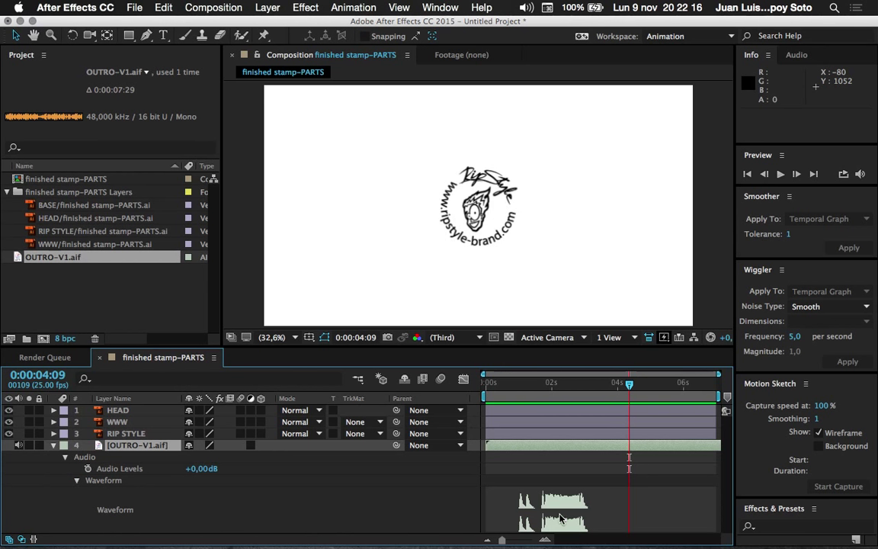
click(630, 385)
drag(630, 385, 483, 385)
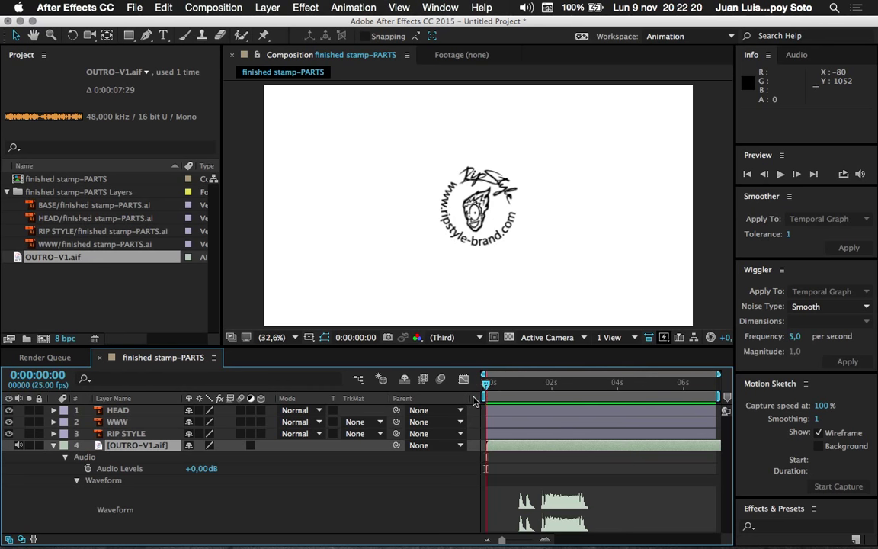
click(513, 436)
click(513, 440)
key(space)
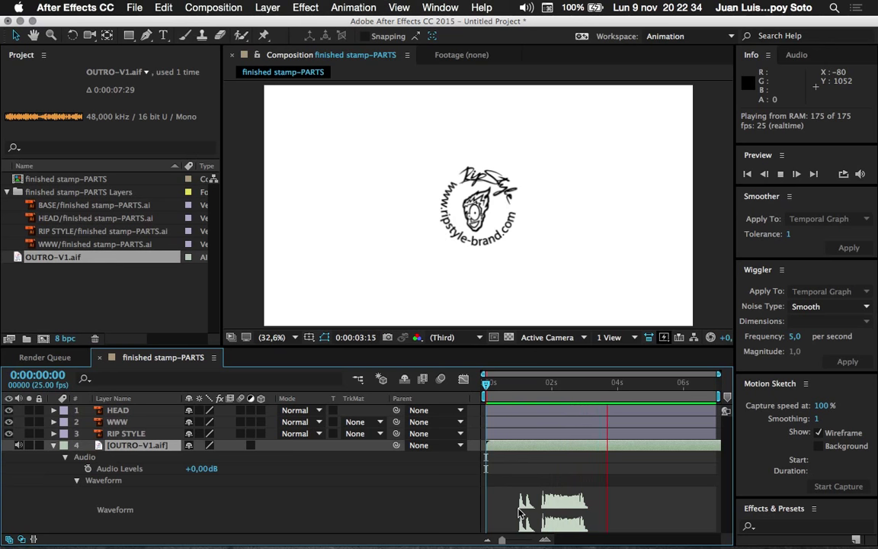
key(space)
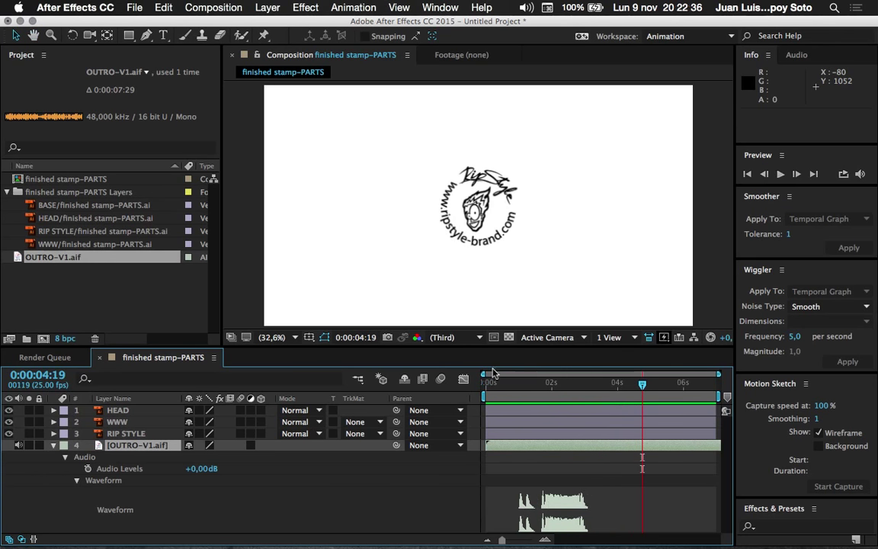
drag(719, 375, 569, 374)
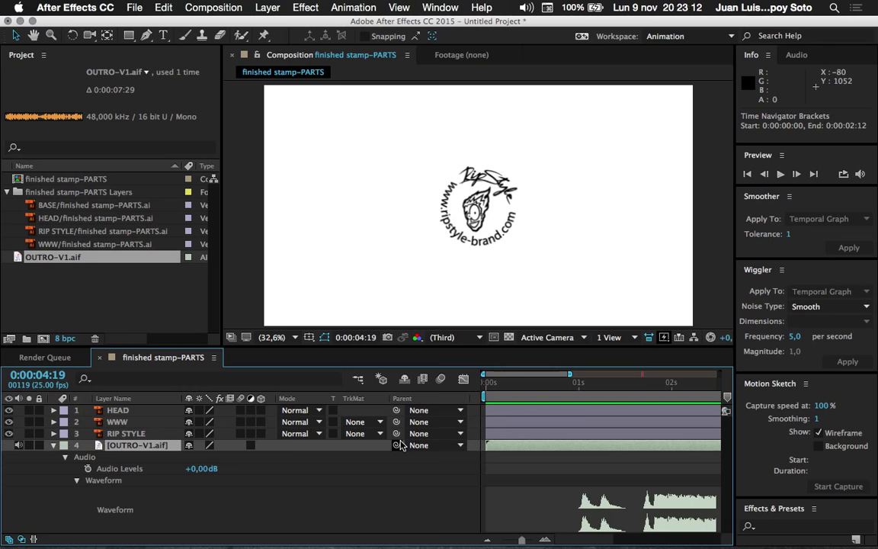
key(super+Tab)
key(super+Tab)
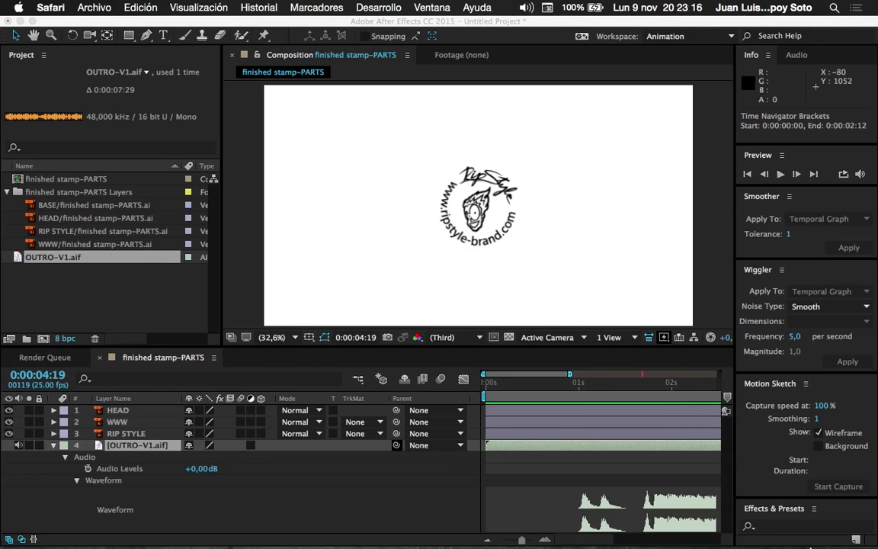
mouse_move(686, 543)
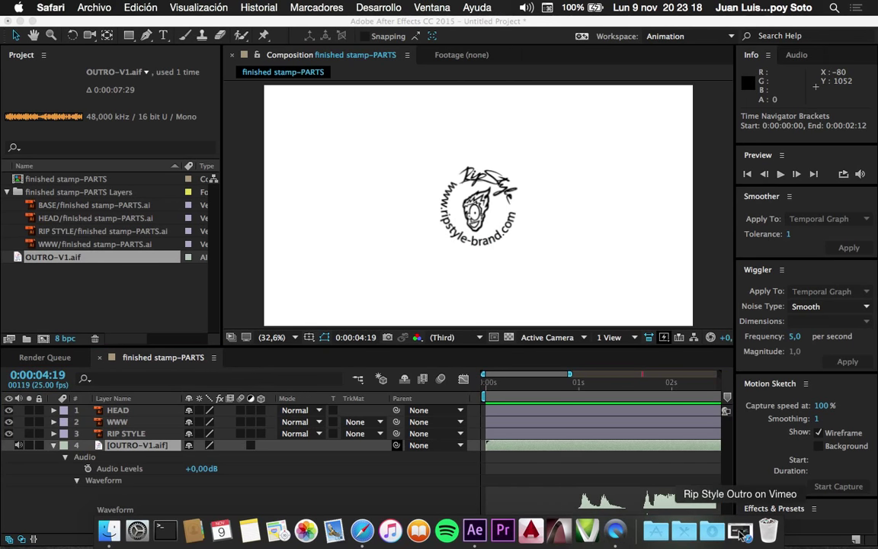
click(364, 532)
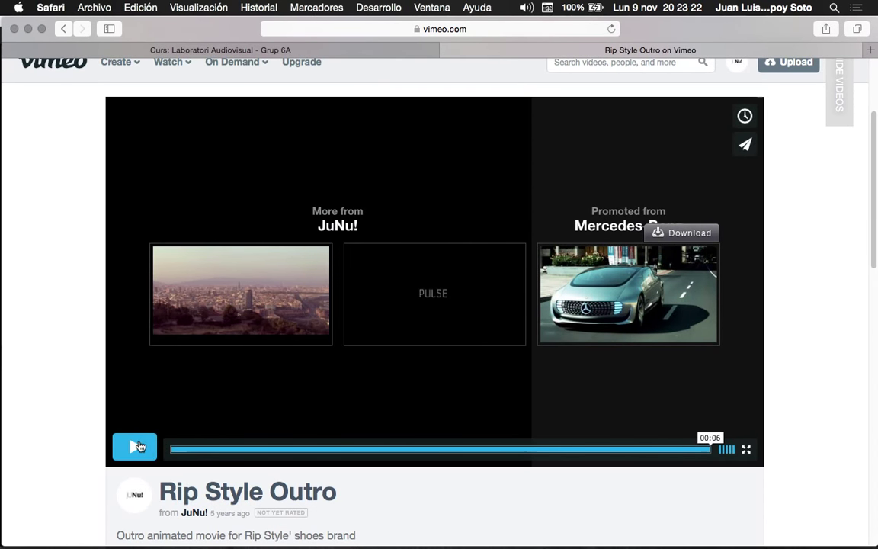
click(137, 447)
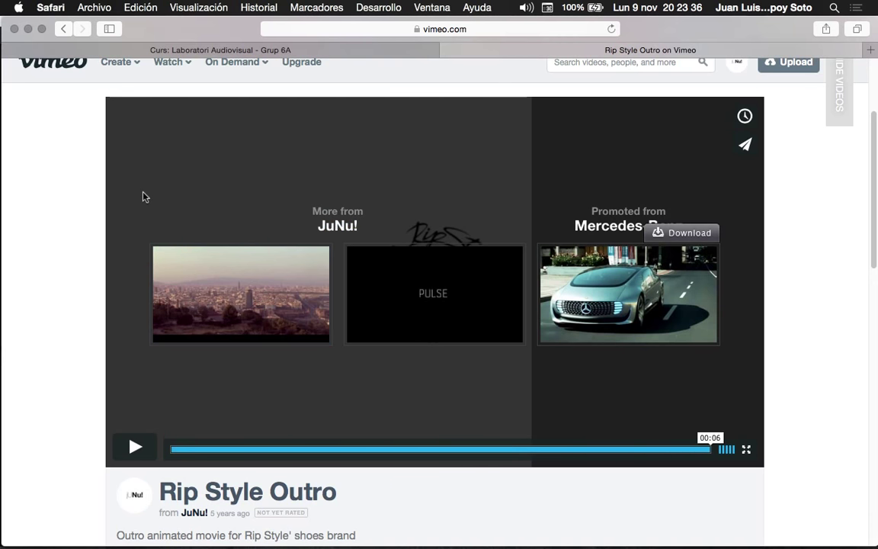
mouse_move(151, 529)
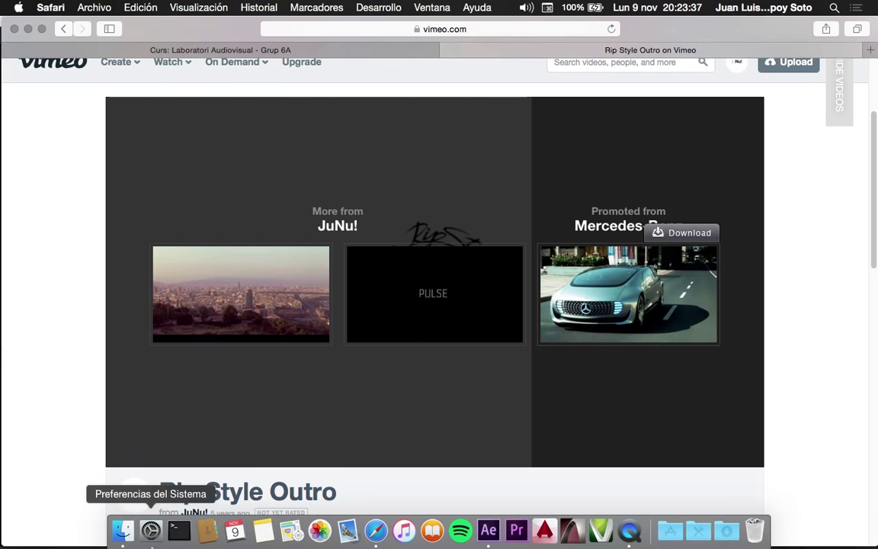
click(489, 531)
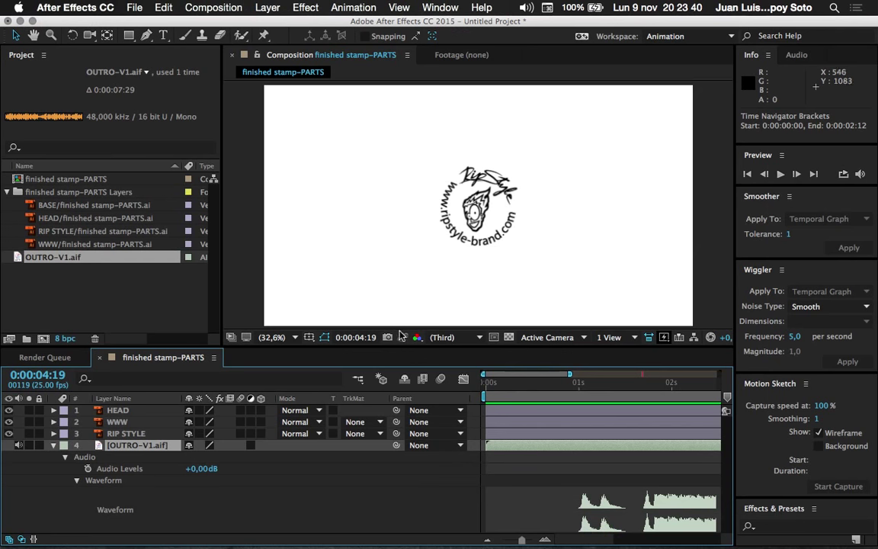
click(119, 434)
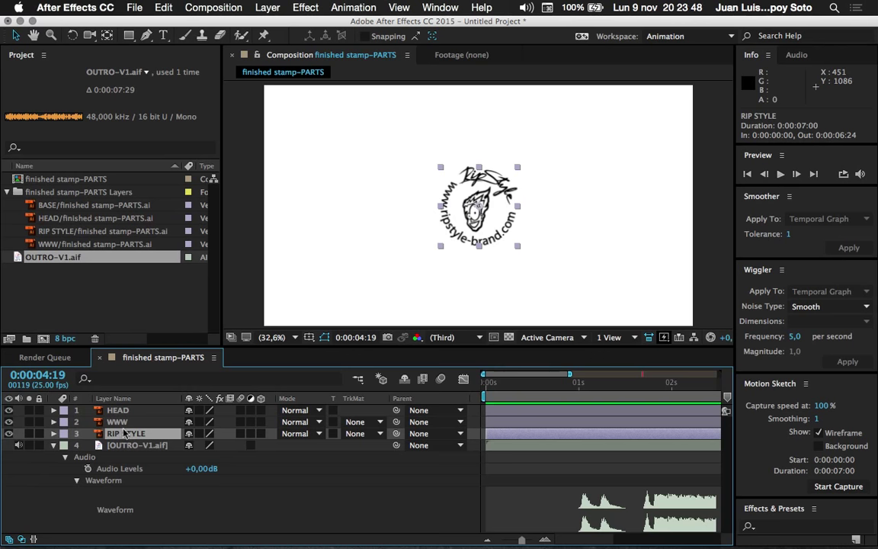
key(super+Tab)
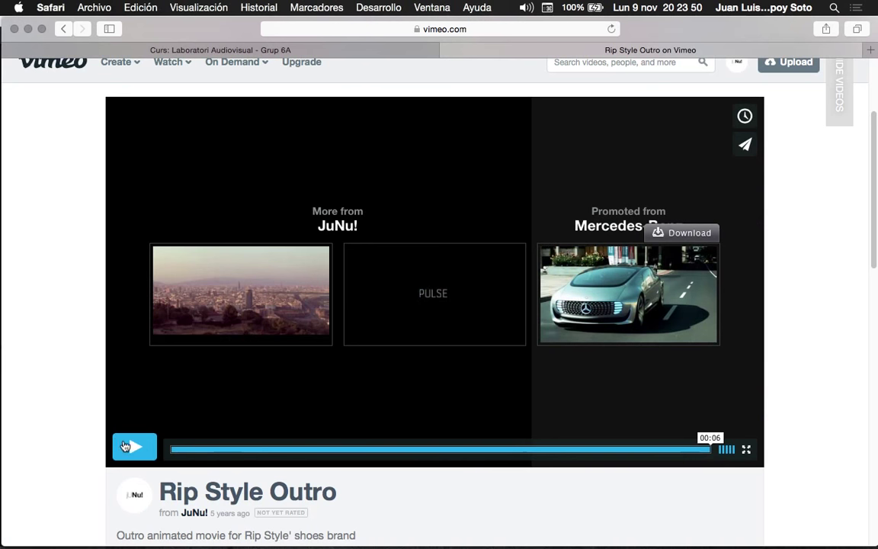
click(134, 450)
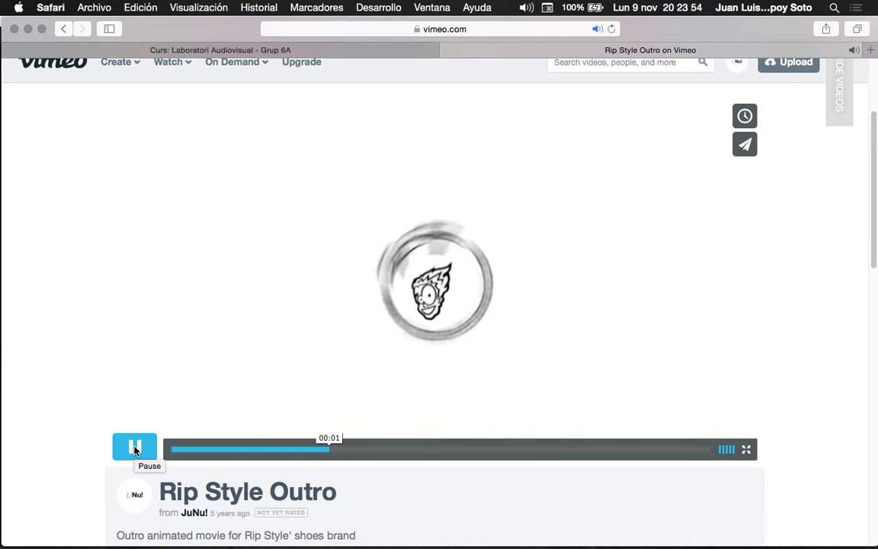
click(134, 448)
mouse_move(453, 450)
mouse_down()
mouse_move(234, 454)
mouse_move(288, 445)
mouse_move(260, 450)
mouse_move(402, 450)
mouse_move(302, 446)
mouse_up()
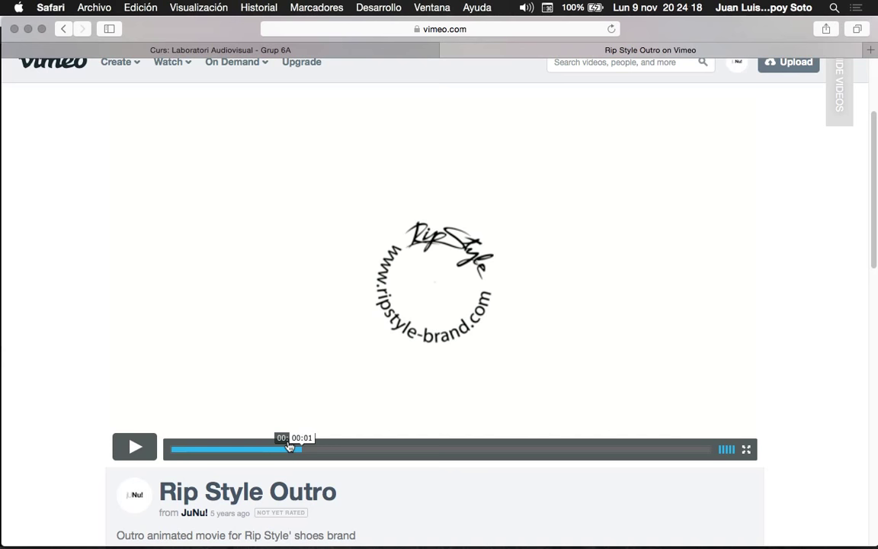
key(super+Tab)
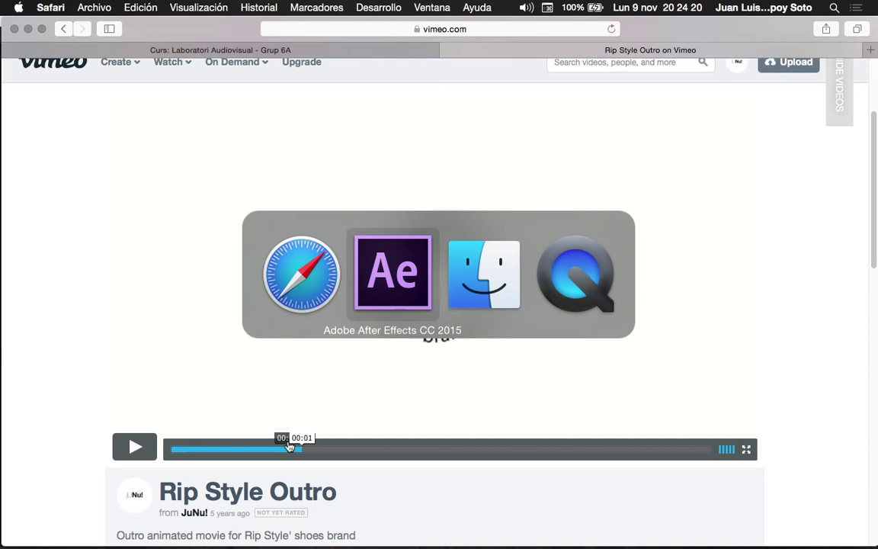
click(388, 293)
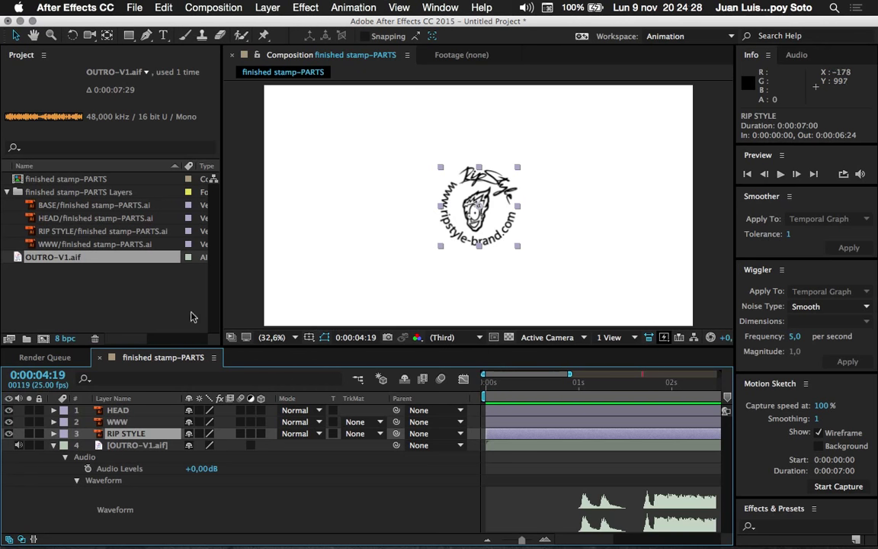
Drag RIP STYLE around the stamp and expose its Transform Position values
click(448, 167)
drag(502, 182, 537, 125)
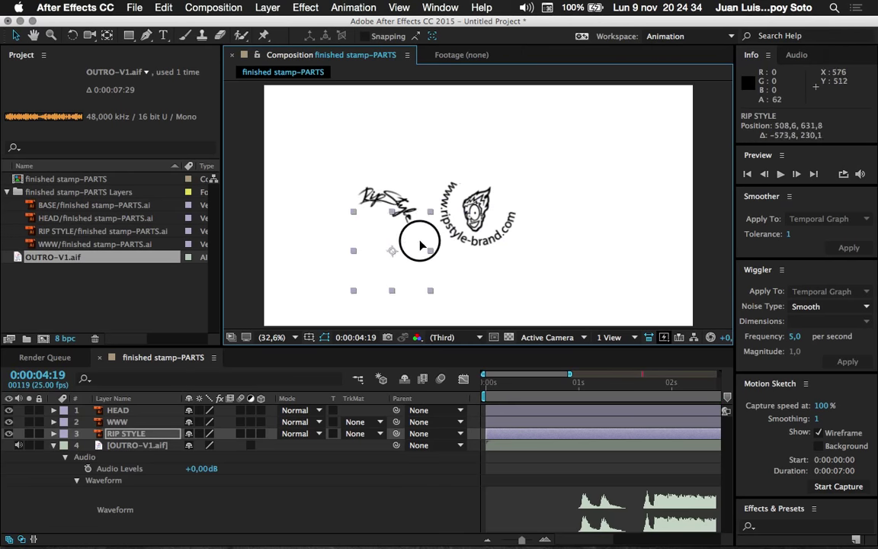
drag(537, 126, 422, 152)
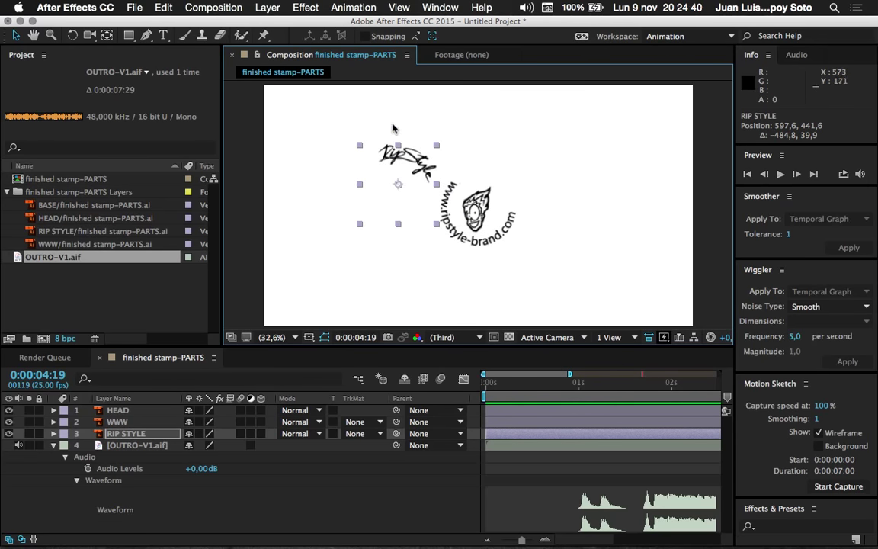
click(54, 433)
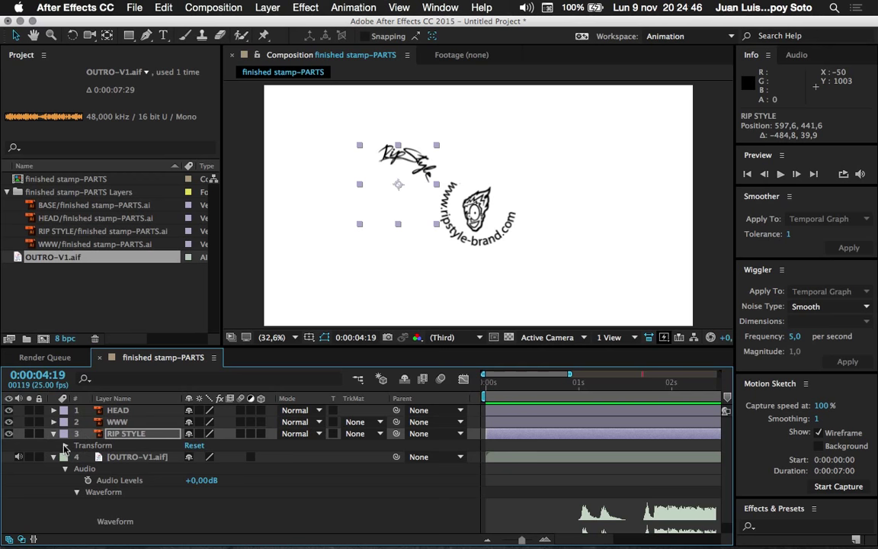
click(65, 446)
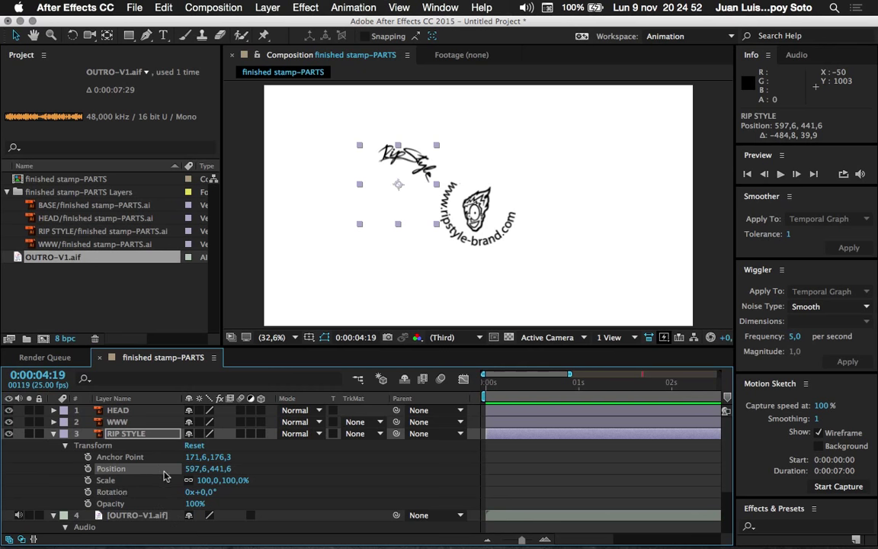
click(204, 469)
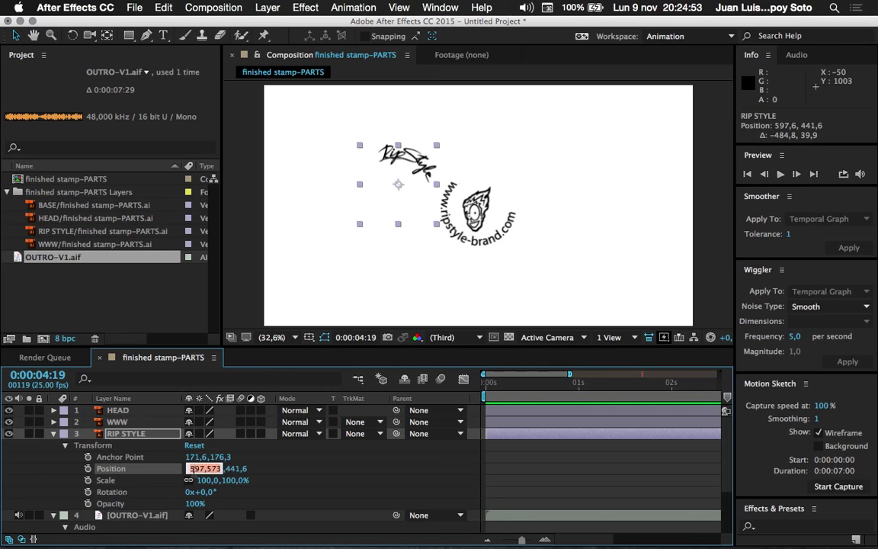
key(Return)
click(228, 470)
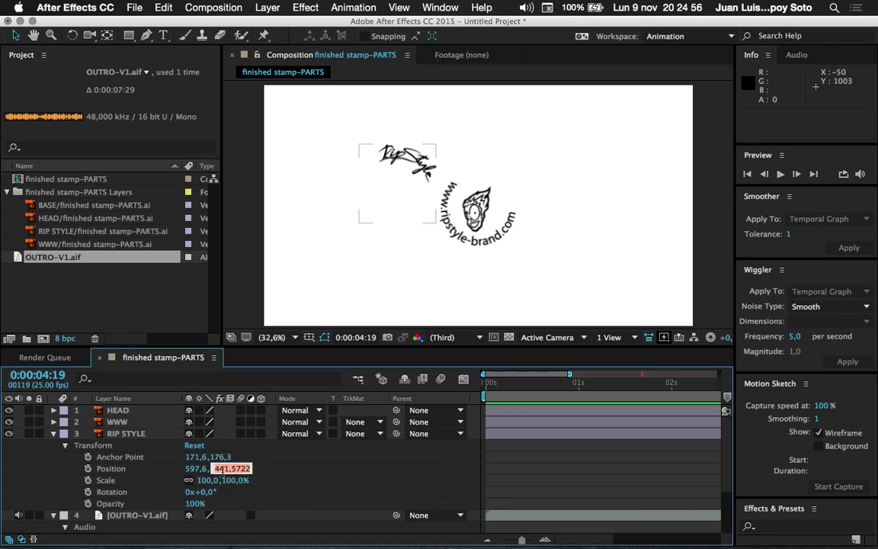
key(Return)
Undo RIP STYLE back to 959,6, 539,8, dismiss the alert, and make HEAD 3D
click(408, 160)
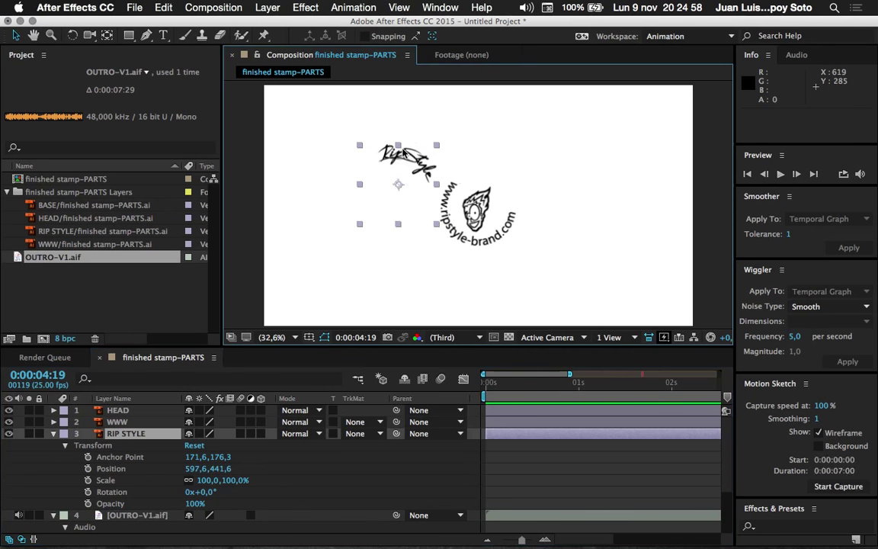
mouse_move(408, 160)
mouse_down()
mouse_move(383, 233)
mouse_move(681, 87)
mouse_move(263, 315)
mouse_move(675, 316)
mouse_move(374, 108)
mouse_move(265, 93)
mouse_move(673, 92)
mouse_move(274, 166)
mouse_move(265, 294)
mouse_move(270, 99)
mouse_move(297, 152)
mouse_move(385, 189)
mouse_move(464, 187)
mouse_up()
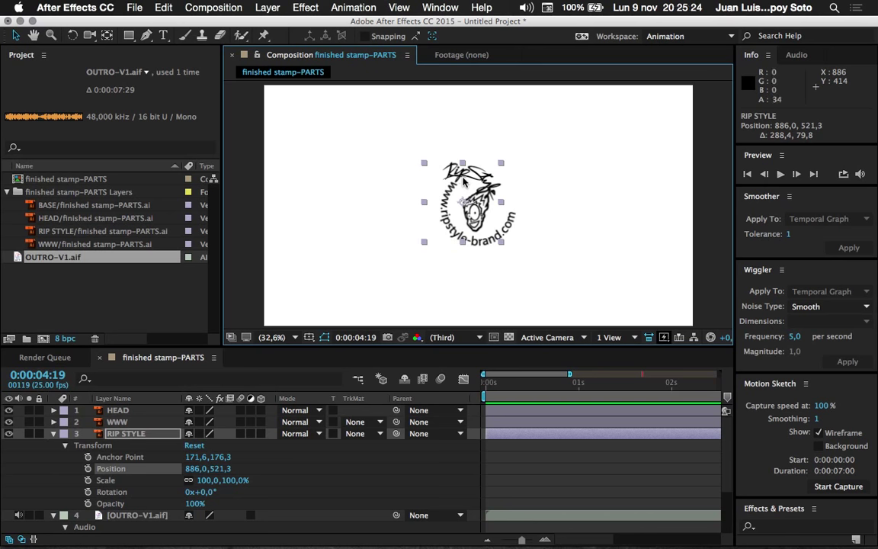
key(super+z)
key(super+z)
key(super+z)
key(super+z)
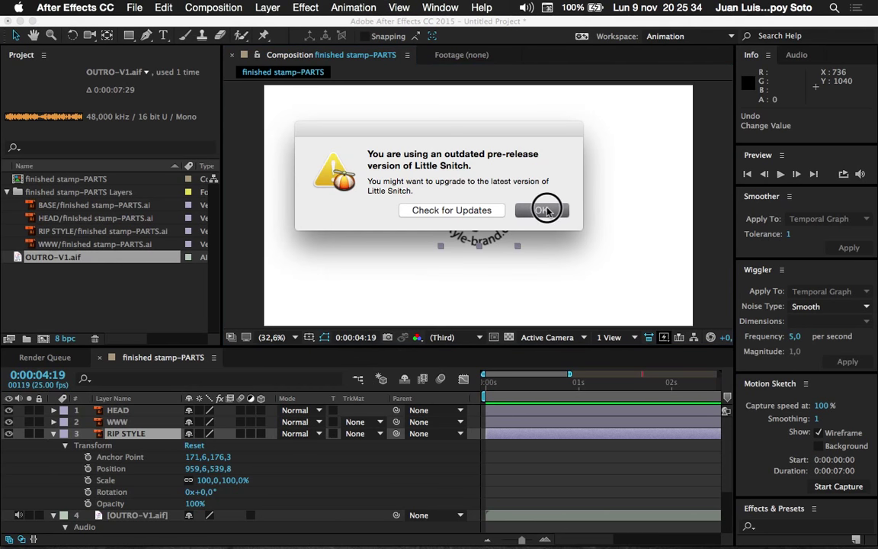
click(541, 210)
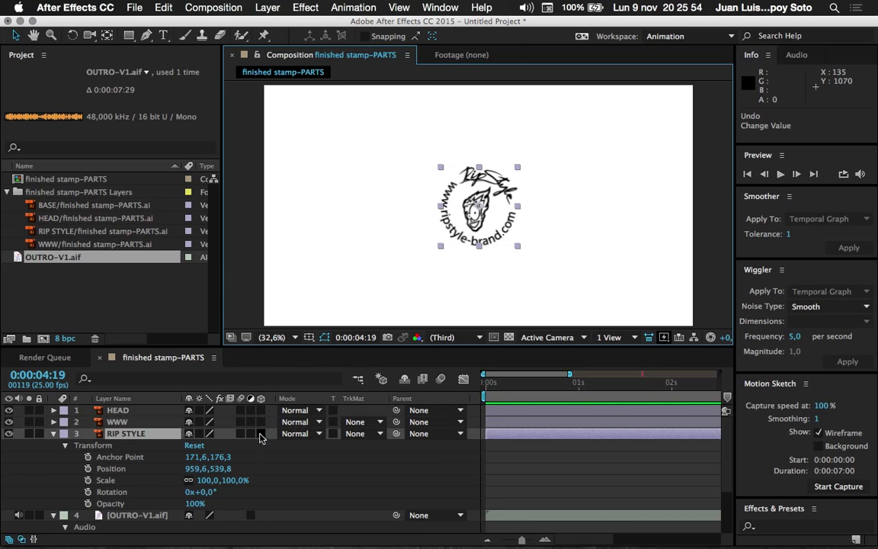
click(262, 411)
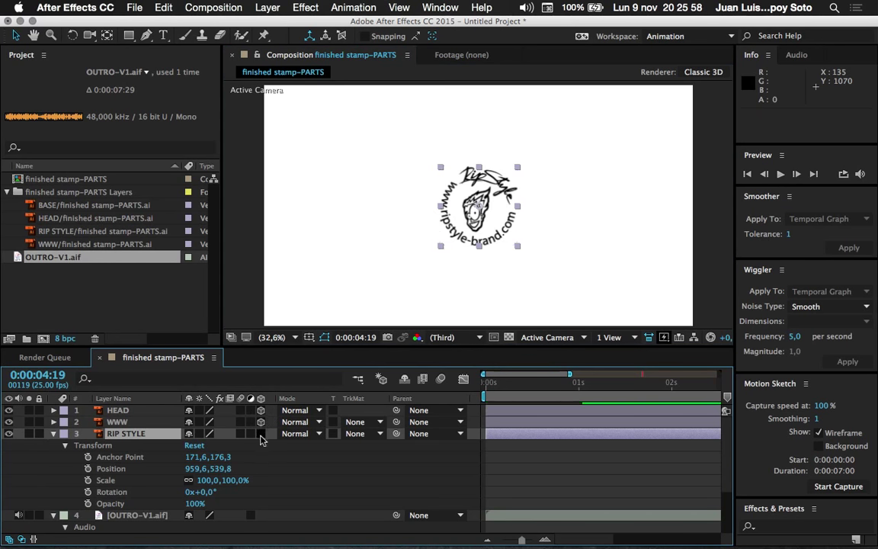
Turn on 3D for RIP STYLE and set its Position to 959,6, 539,8, 0
click(262, 433)
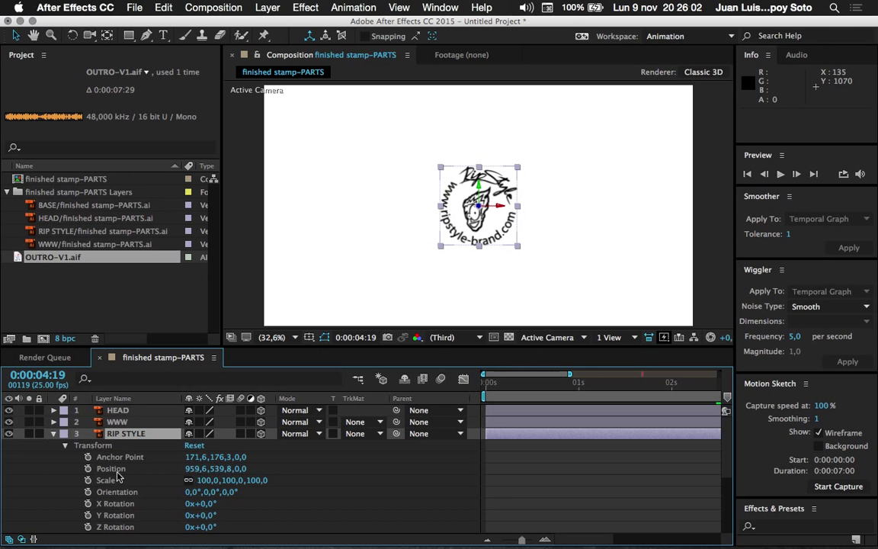
click(192, 469)
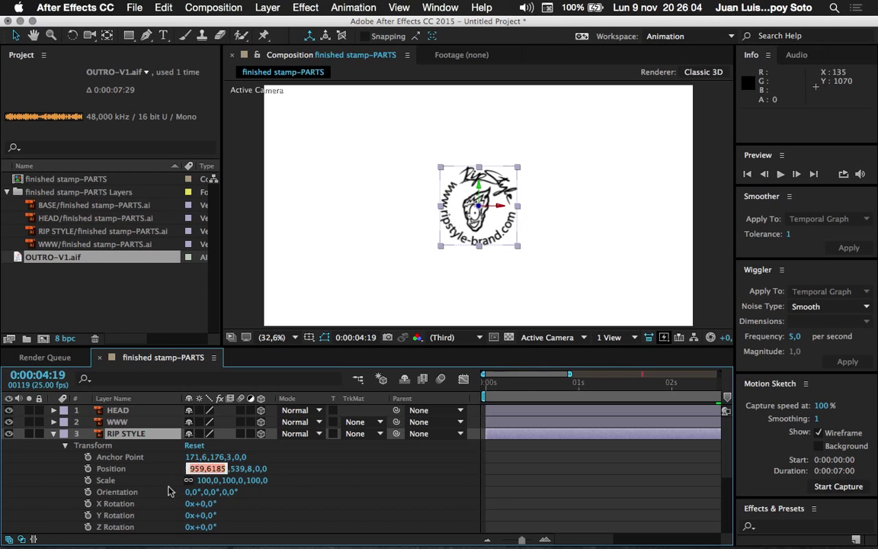
key(Tab)
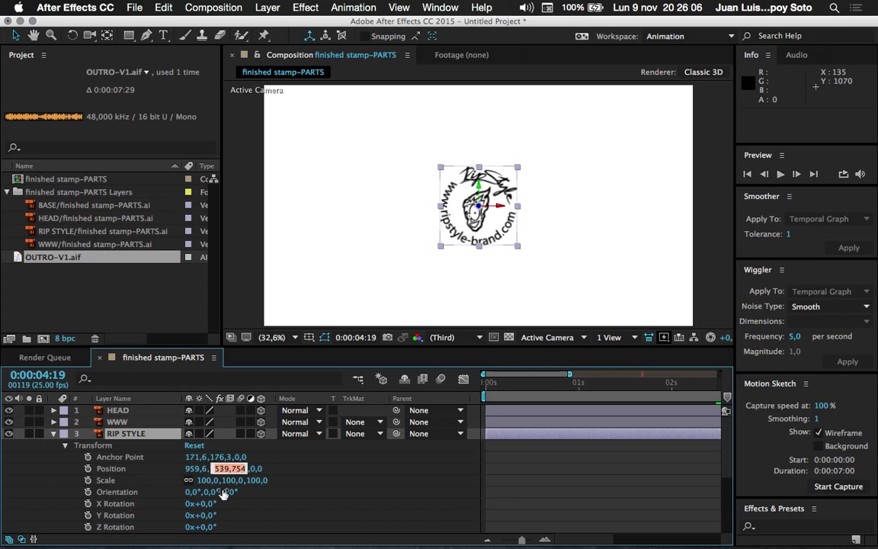
key(Return)
click(243, 469)
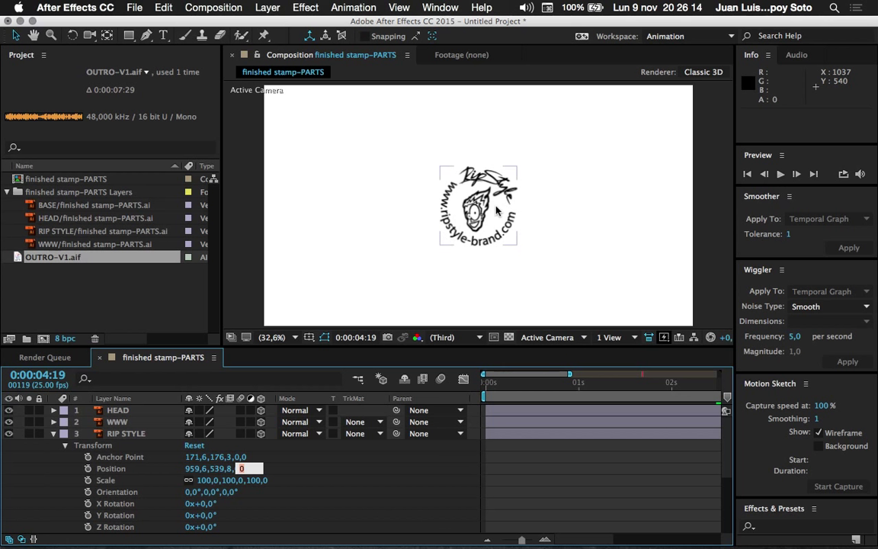
key(Return)
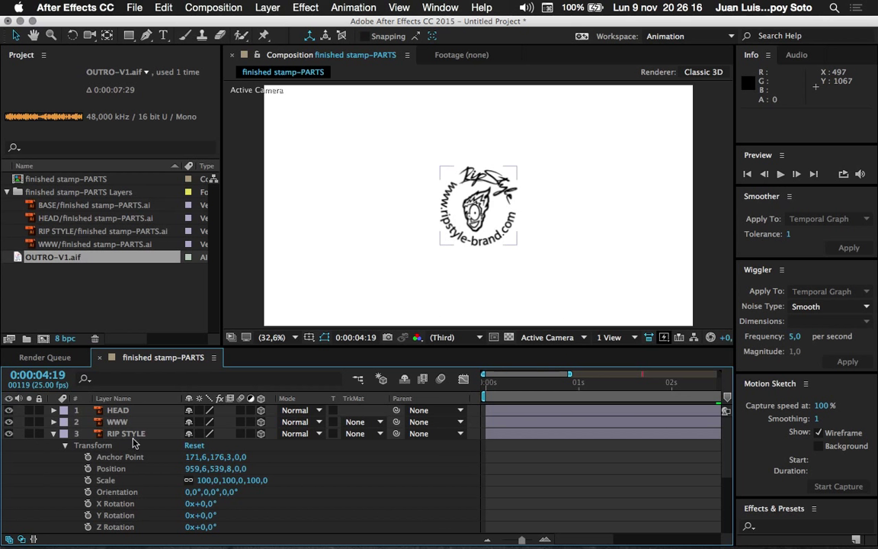
click(127, 435)
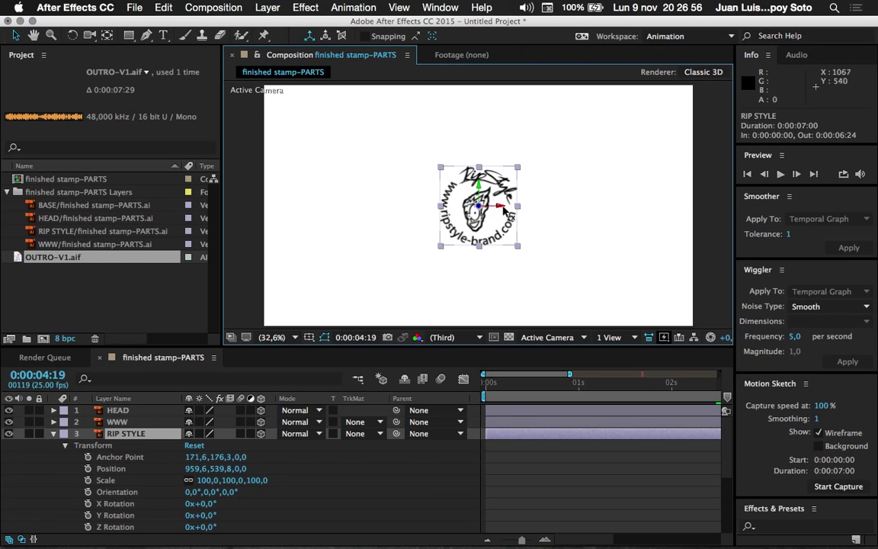
Undo trial moves of RIP STYLE, then pull it toward the camera to Z -346,7
mouse_move(504, 207)
mouse_down()
mouse_move(326, 202)
mouse_move(296, 211)
mouse_up()
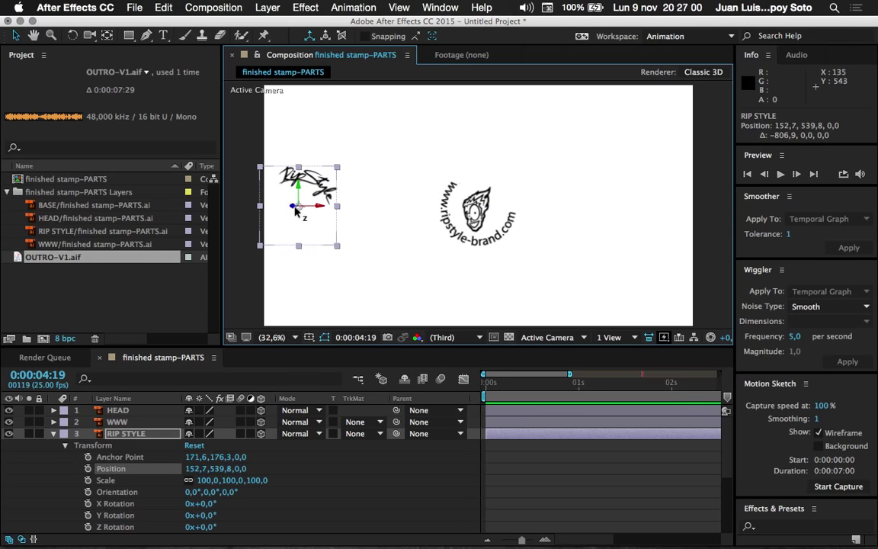
mouse_move(299, 183)
mouse_down()
mouse_move(307, 282)
mouse_move(299, 284)
mouse_up()
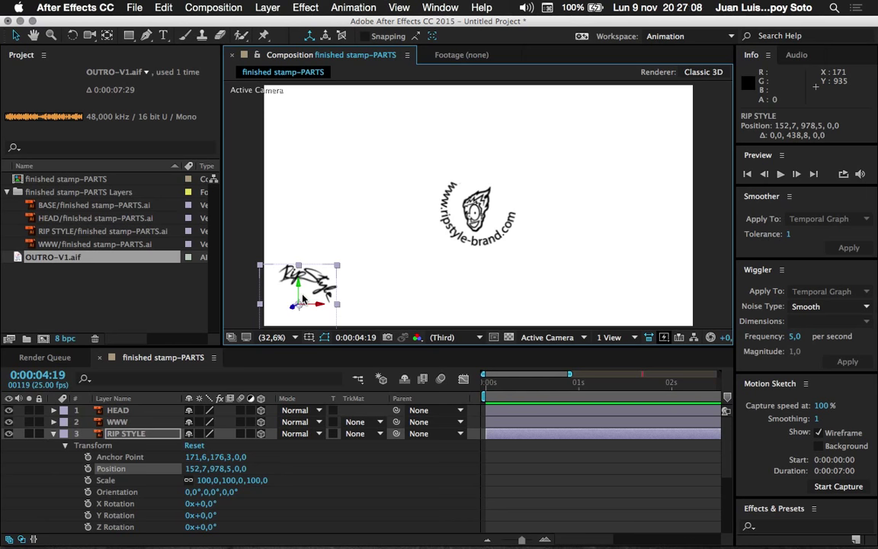
key(cmd+z)
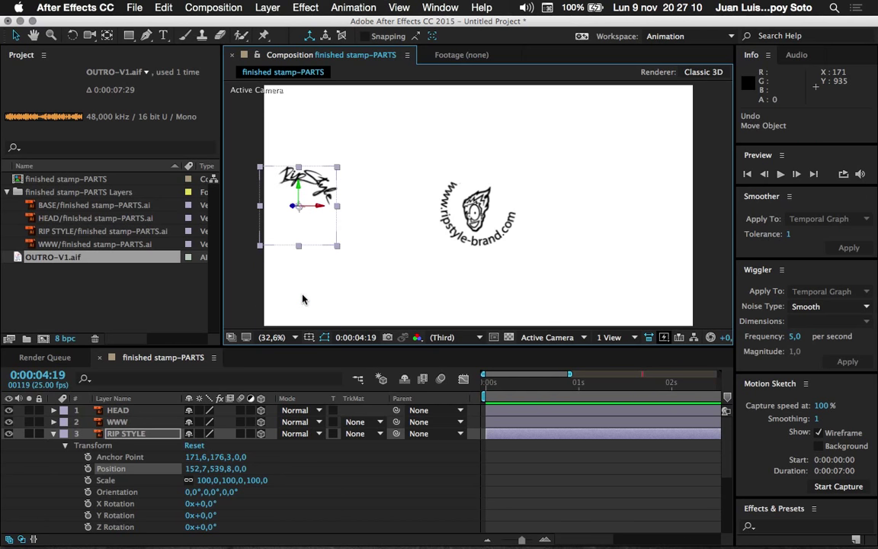
key(cmd+z)
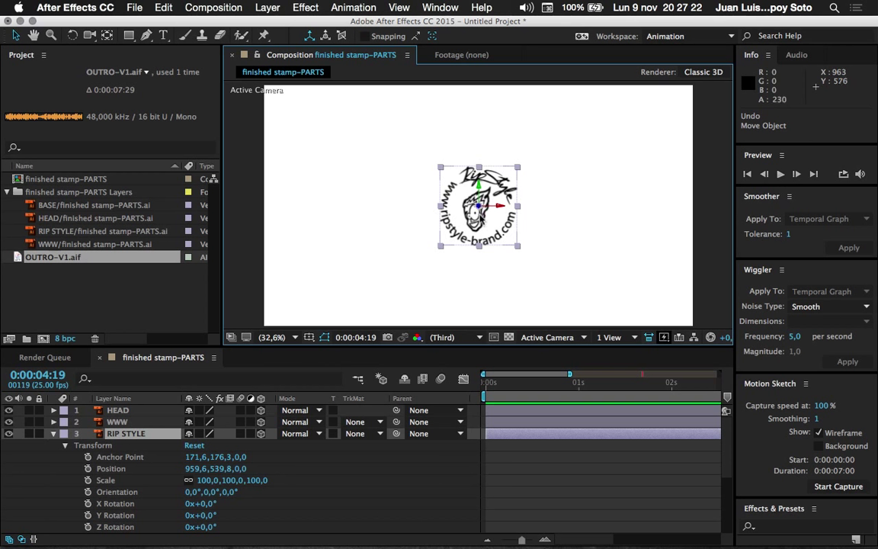
mouse_move(455, 173)
mouse_down()
mouse_move(516, 158)
mouse_move(424, 149)
mouse_up()
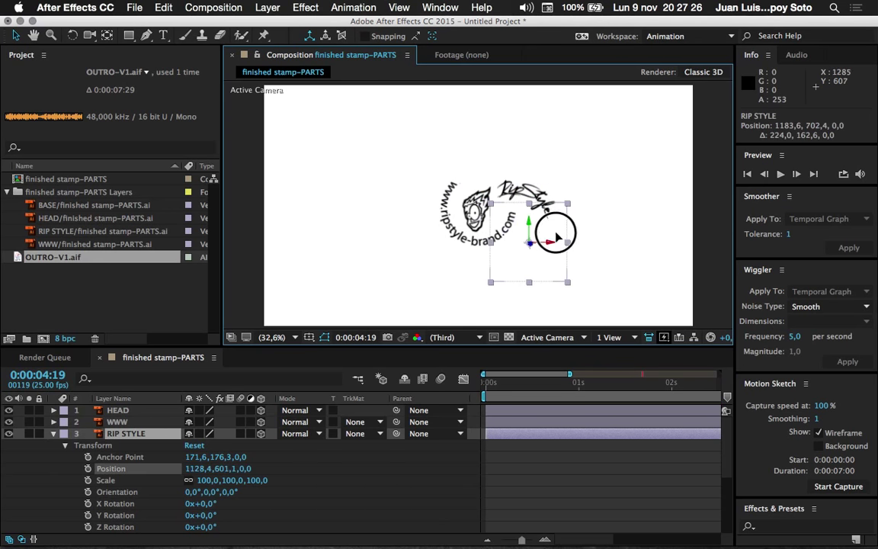
drag(425, 148, 412, 146)
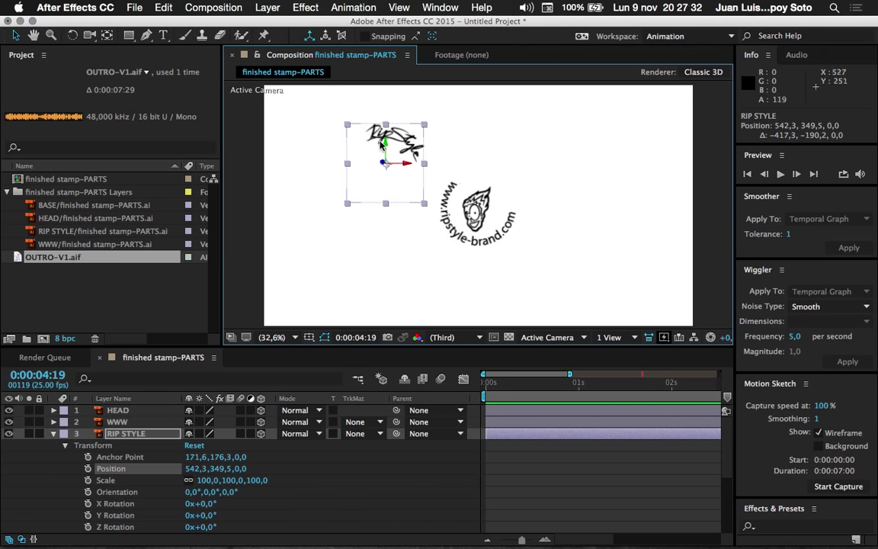
key(super+z)
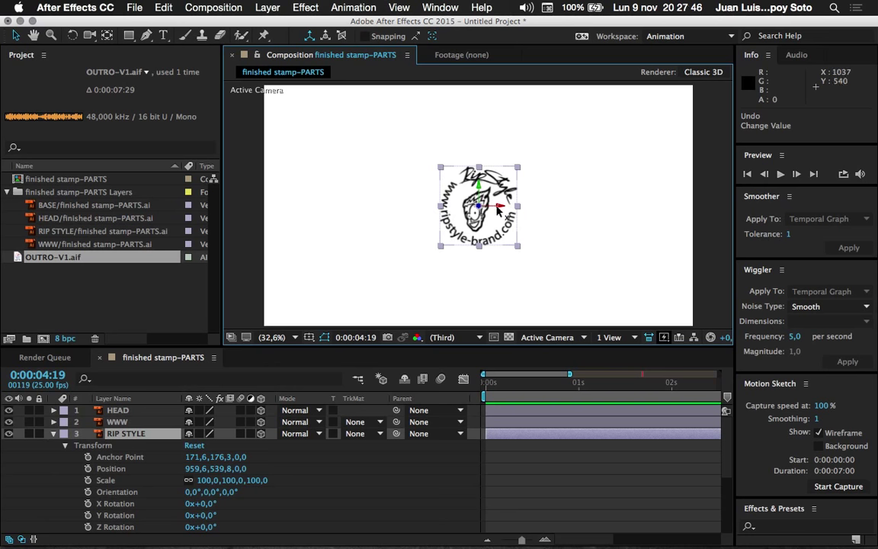
mouse_move(499, 208)
mouse_down()
mouse_move(660, 177)
mouse_move(434, 216)
mouse_move(555, 208)
mouse_up()
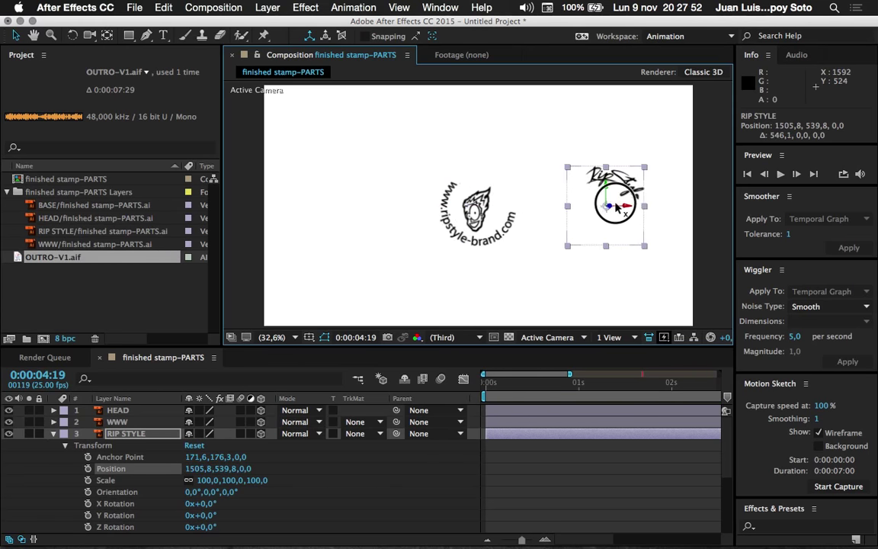
key(super+z)
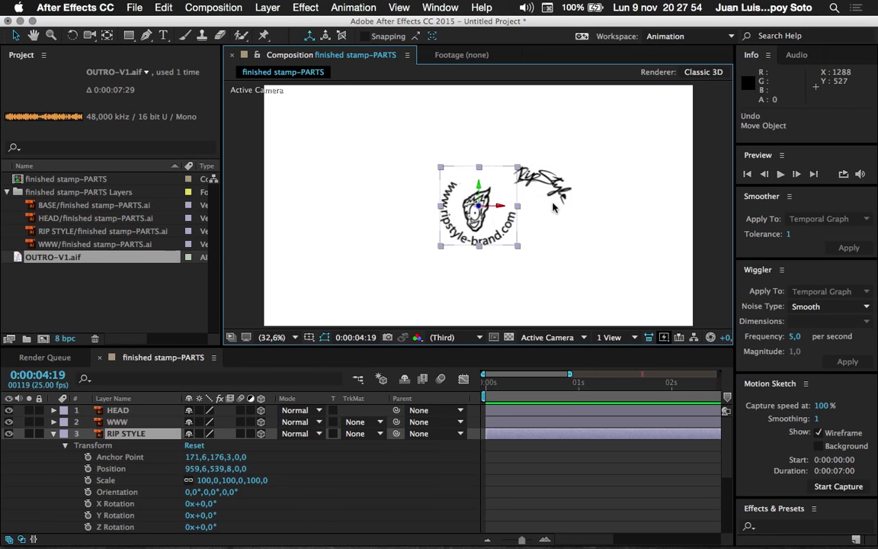
mouse_move(479, 208)
mouse_down()
mouse_move(610, 130)
mouse_move(202, 412)
mouse_move(495, 227)
mouse_move(695, 129)
mouse_move(368, 241)
mouse_move(226, 474)
mouse_up()
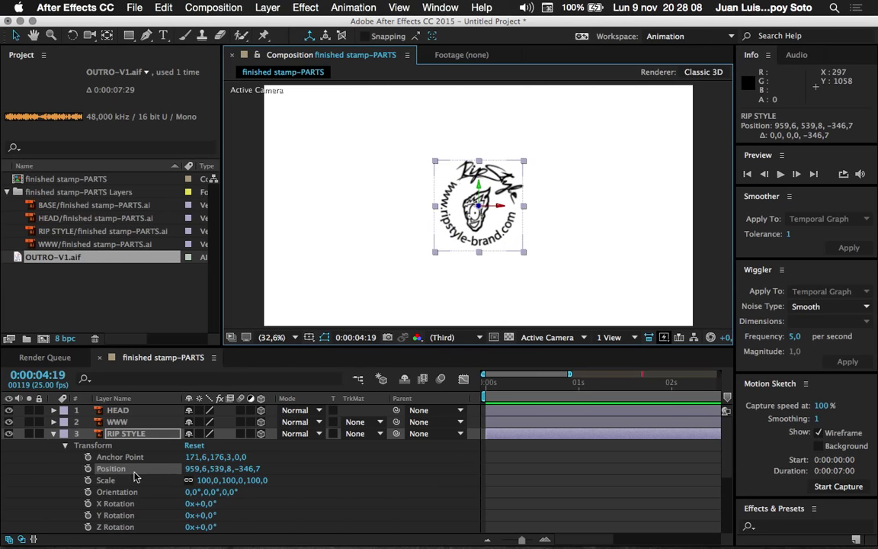
After pushing its depth further, reset RIP STYLE's Z position to 0
mouse_move(491, 218)
mouse_down()
mouse_move(684, 134)
mouse_move(556, 189)
mouse_move(614, 155)
mouse_move(333, 310)
mouse_move(231, 337)
mouse_move(236, 349)
mouse_move(219, 357)
mouse_up()
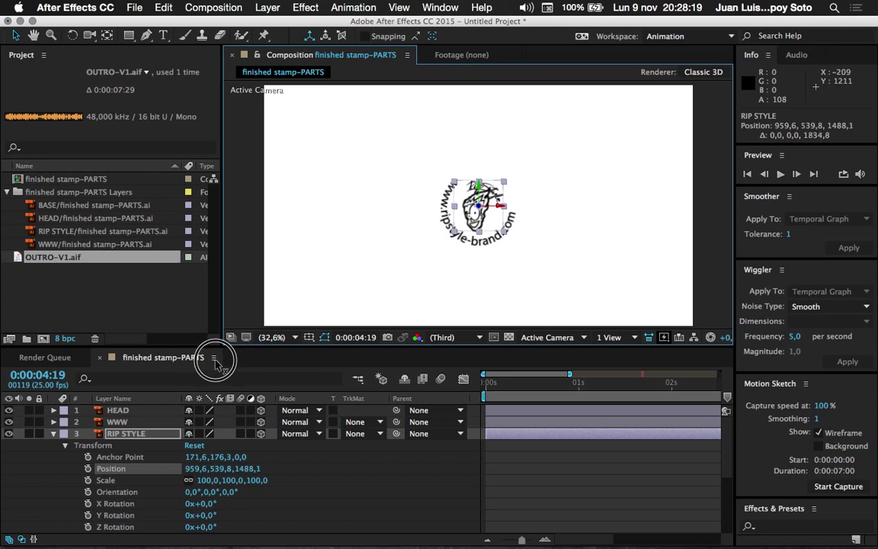
click(253, 469)
text(0)
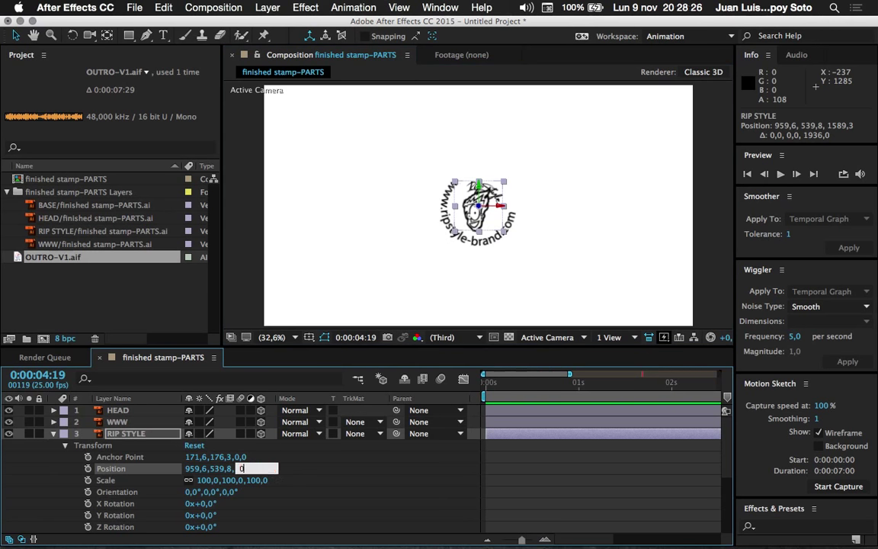
key(Return)
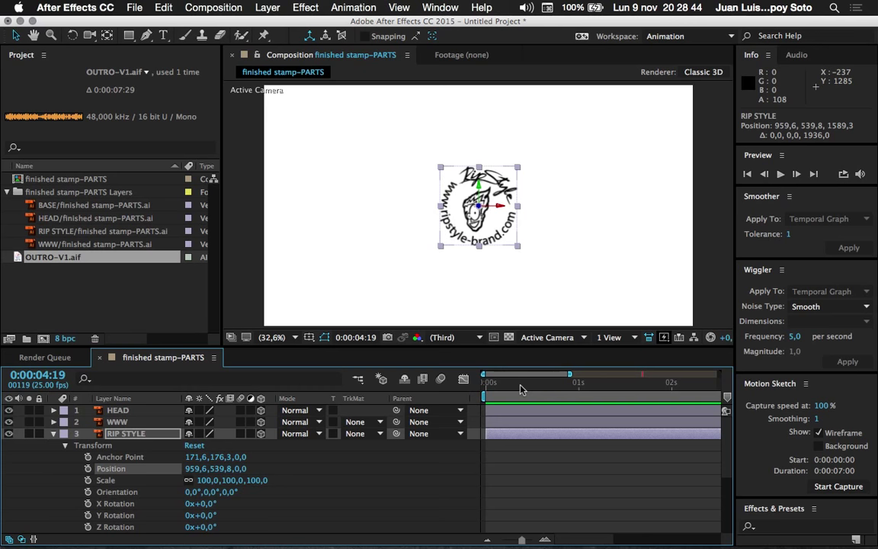
drag(725, 443, 725, 479)
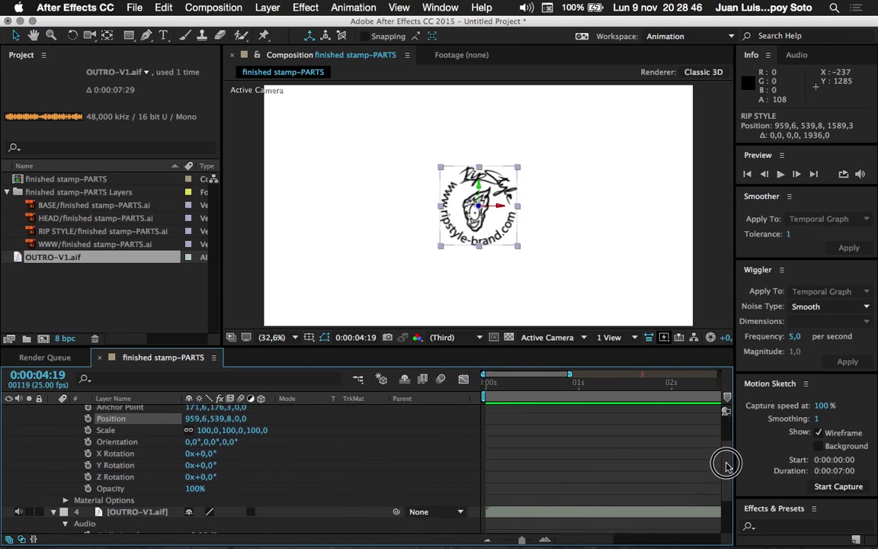
Find the outro audio's first beat at 0:00:01:01, then return the playhead to 0:00:00:00
drag(578, 384, 568, 385)
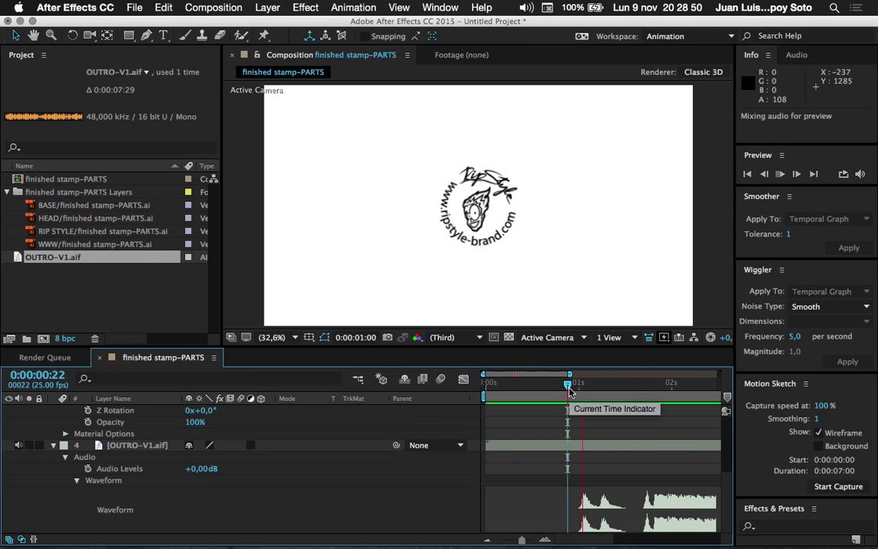
click(584, 385)
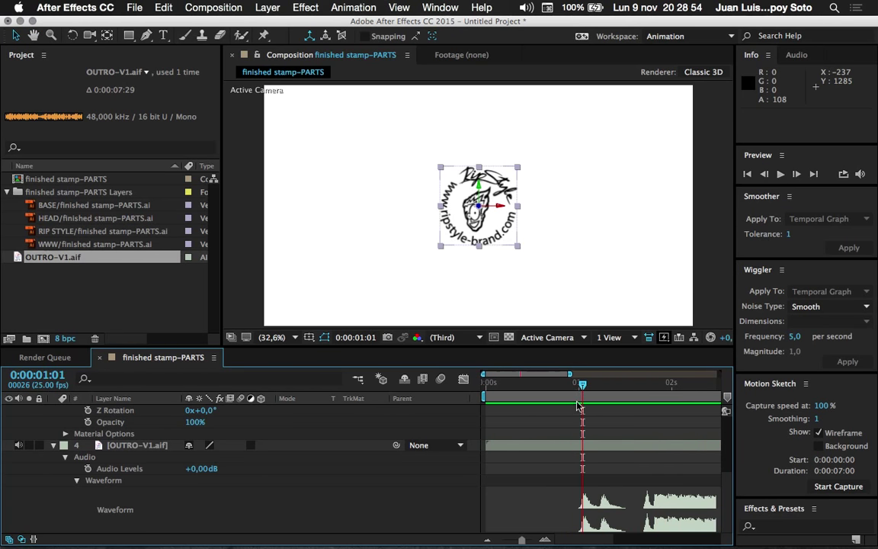
drag(583, 385, 475, 391)
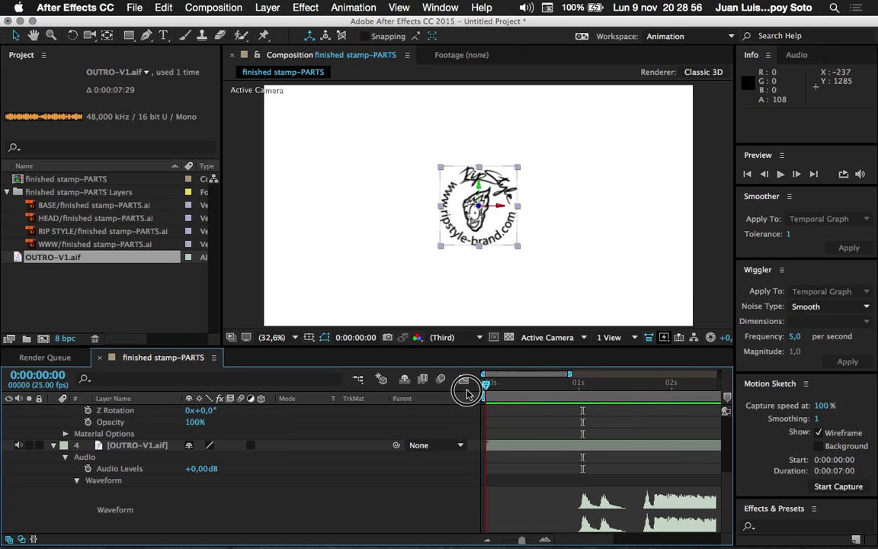
scroll(726, 500, up, 1)
drag(726, 499, 728, 455)
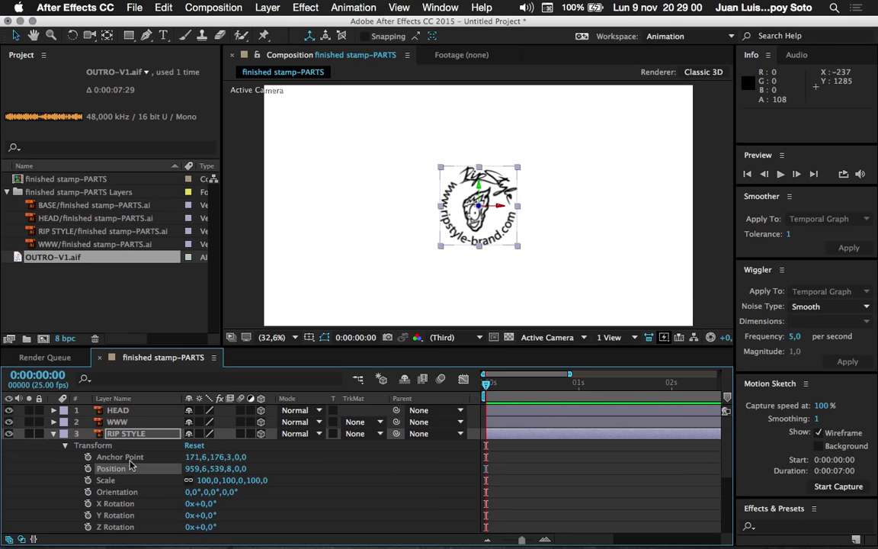
Enable RIP STYLE's Position stopwatch at 0s and move time to 0:00:01:01
click(87, 469)
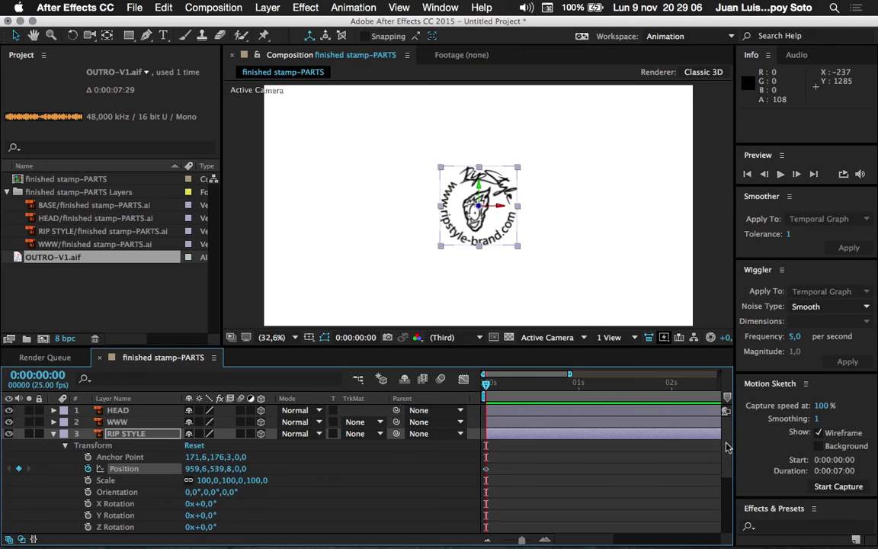
mouse_move(728, 498)
mouse_down()
mouse_move(724, 476)
mouse_move(725, 501)
mouse_up()
drag(488, 386, 586, 395)
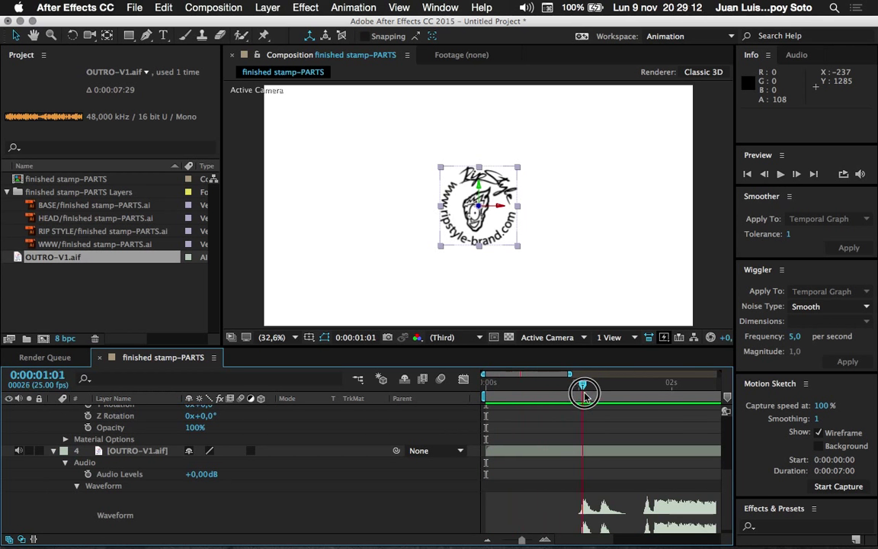
drag(586, 395, 584, 396)
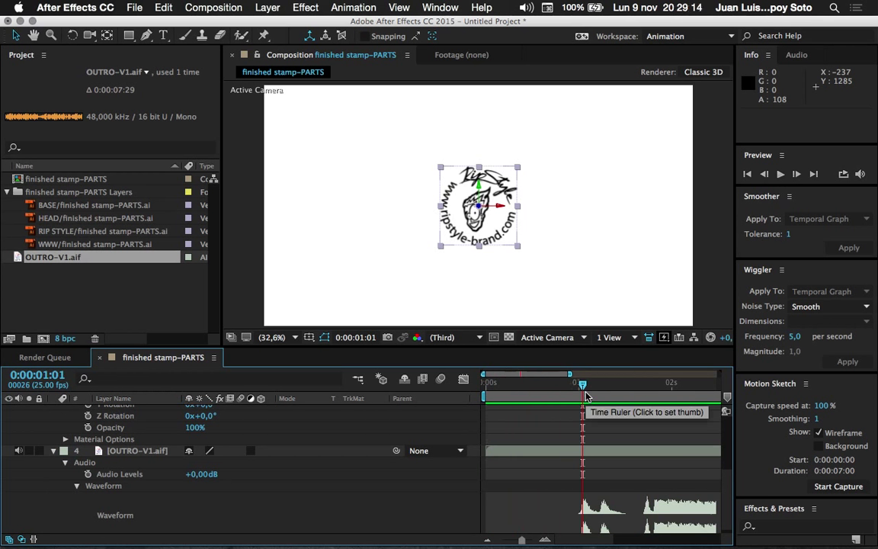
drag(728, 503, 725, 440)
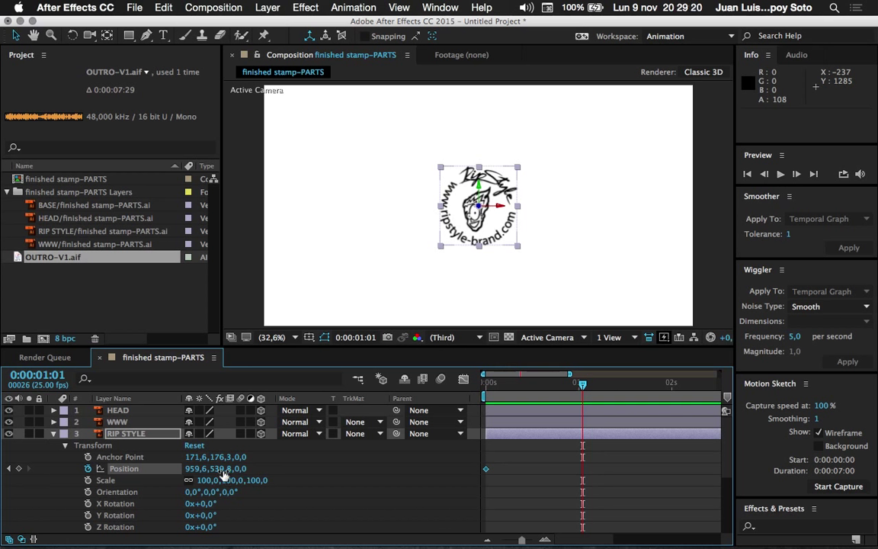
mouse_move(241, 472)
mouse_down()
mouse_move(220, 473)
mouse_move(234, 474)
mouse_up()
Set RIP STYLE's Z position to 500000 at 0:00:01:01, then return to the start
mouse_move(238, 469)
mouse_down()
mouse_move(271, 473)
mouse_move(75, 473)
mouse_move(324, 545)
mouse_up()
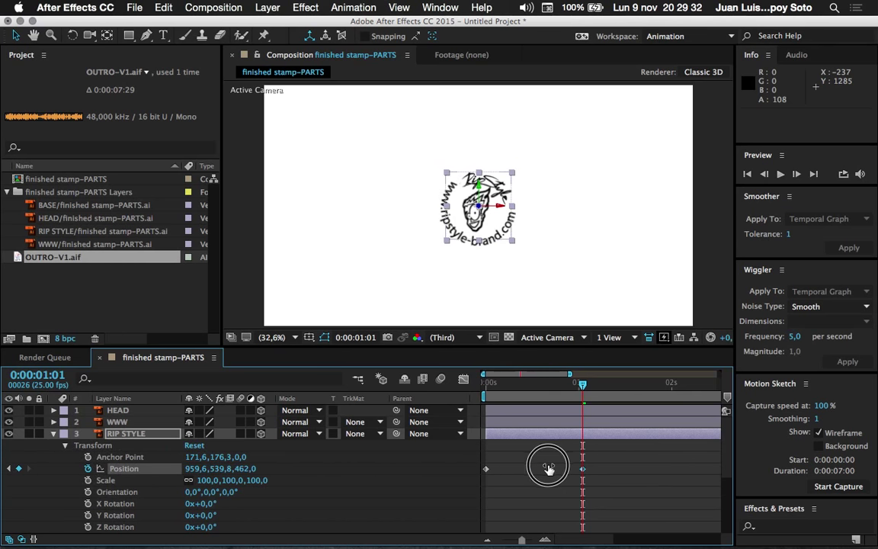
key(cmd+z)
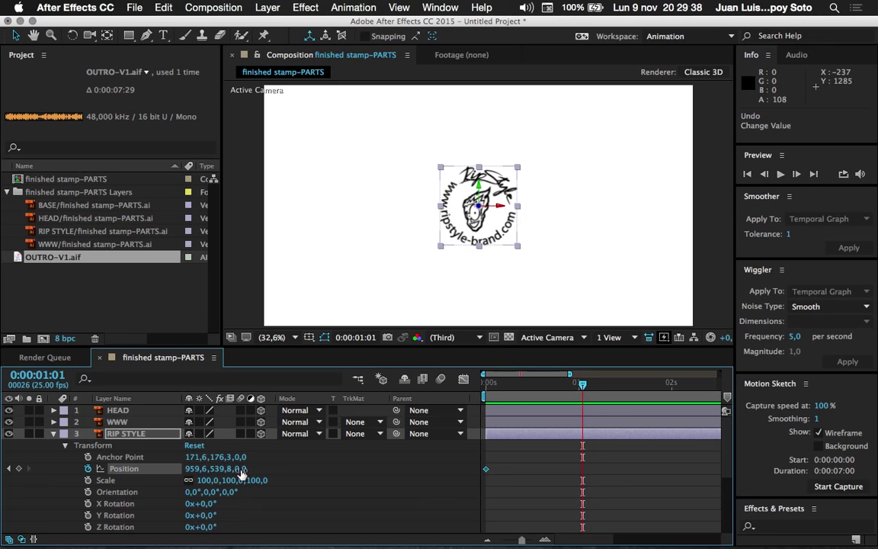
drag(241, 469, 284, 474)
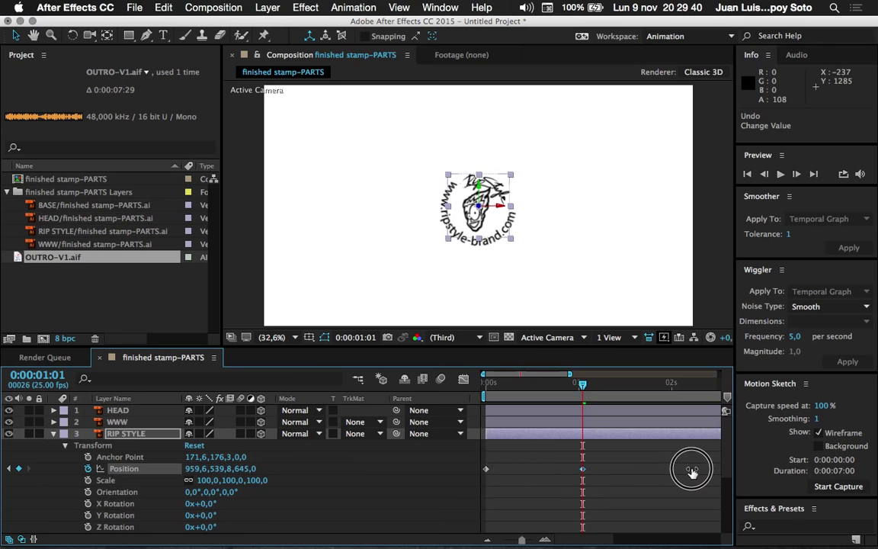
drag(252, 469, 598, 477)
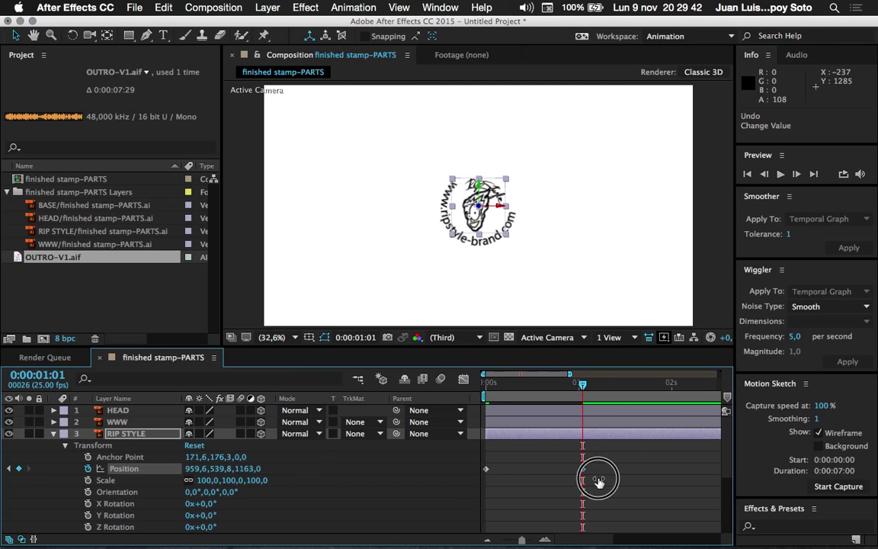
drag(251, 468, 577, 471)
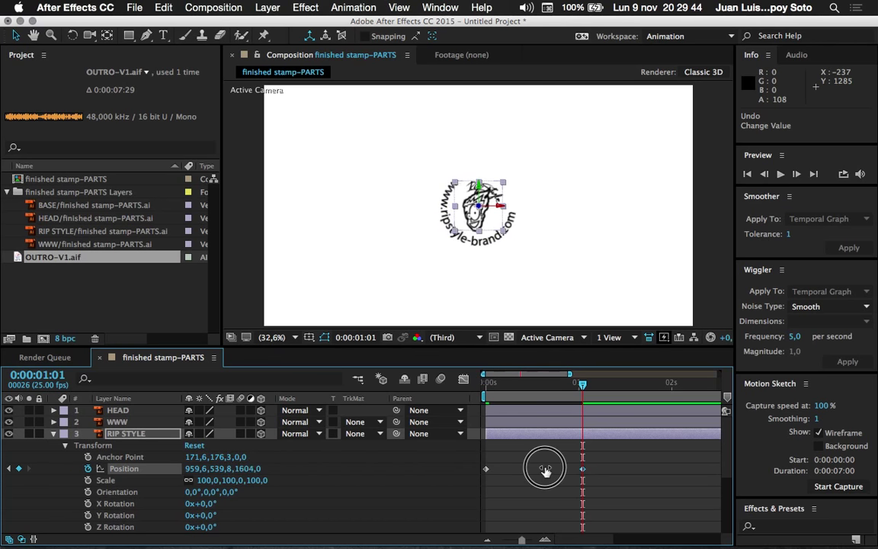
mouse_move(251, 468)
mouse_down()
mouse_move(574, 473)
mouse_move(244, 477)
mouse_up()
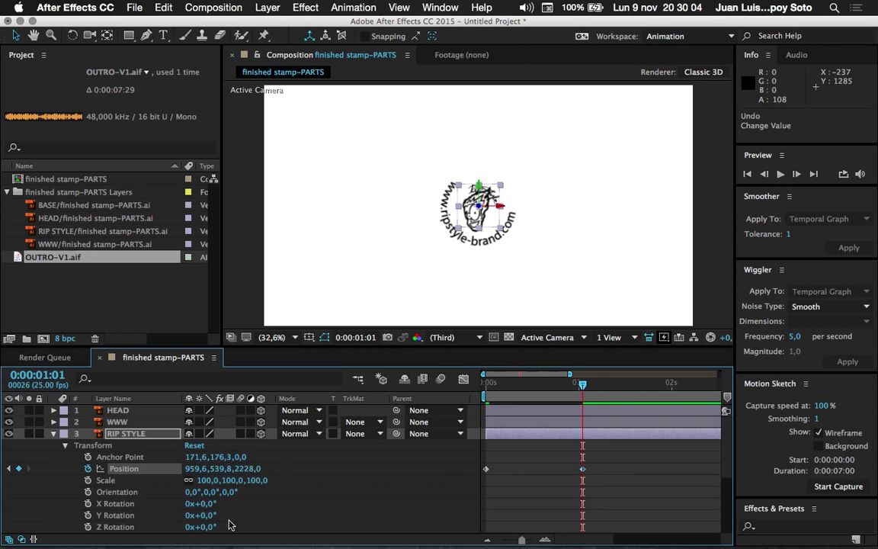
click(251, 470)
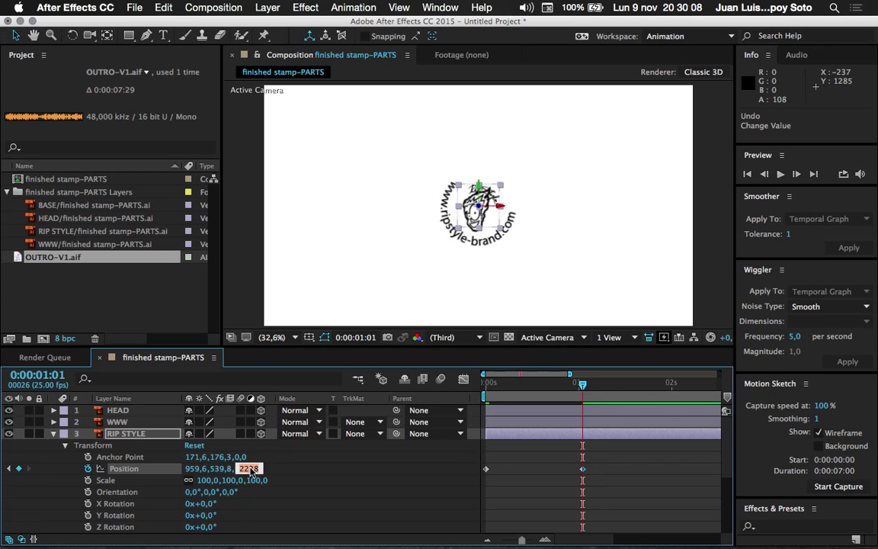
text(500000)
key(Return)
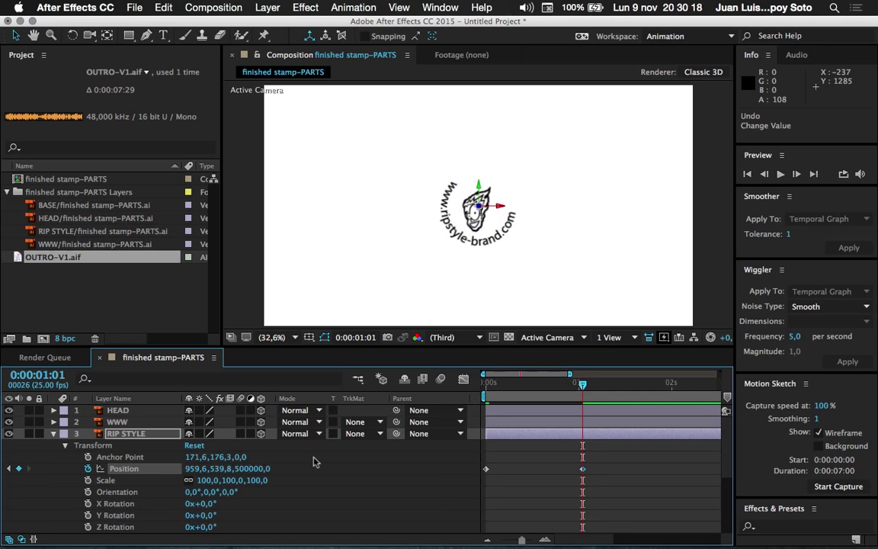
drag(601, 387, 463, 393)
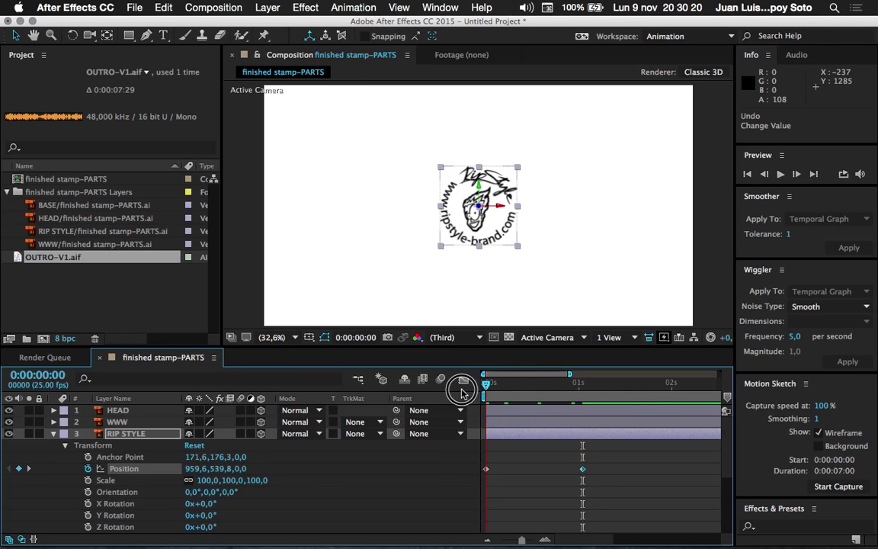
Preview the animation, then set RIP STYLE's Z to 0 at 0:00:01:01
key(space)
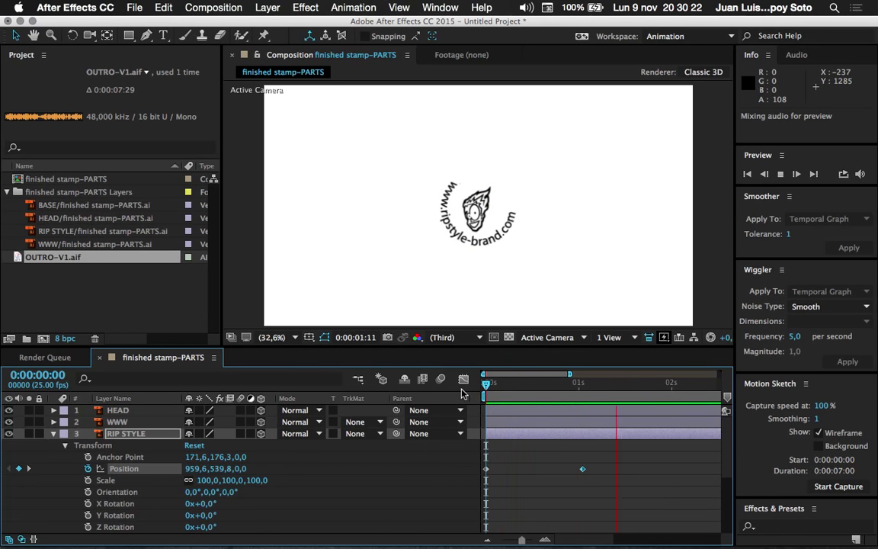
key(space)
drag(579, 384, 486, 392)
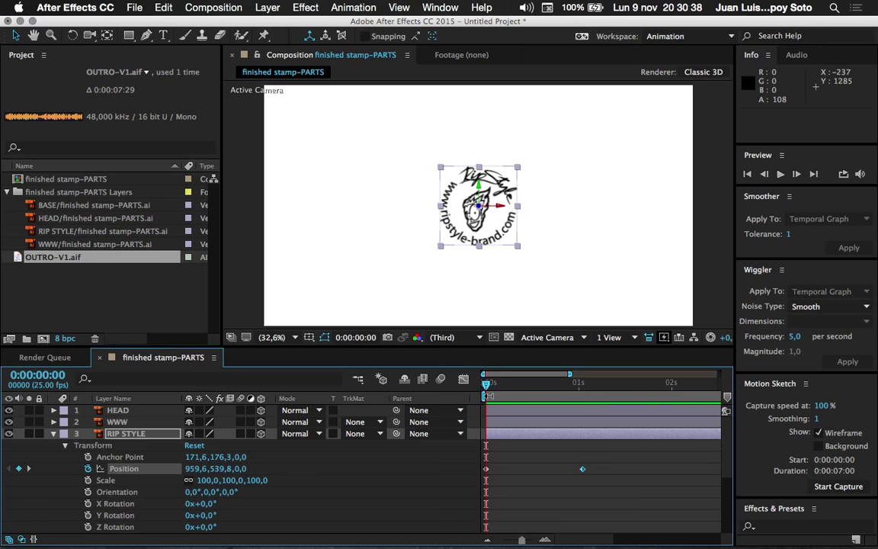
drag(487, 389, 583, 387)
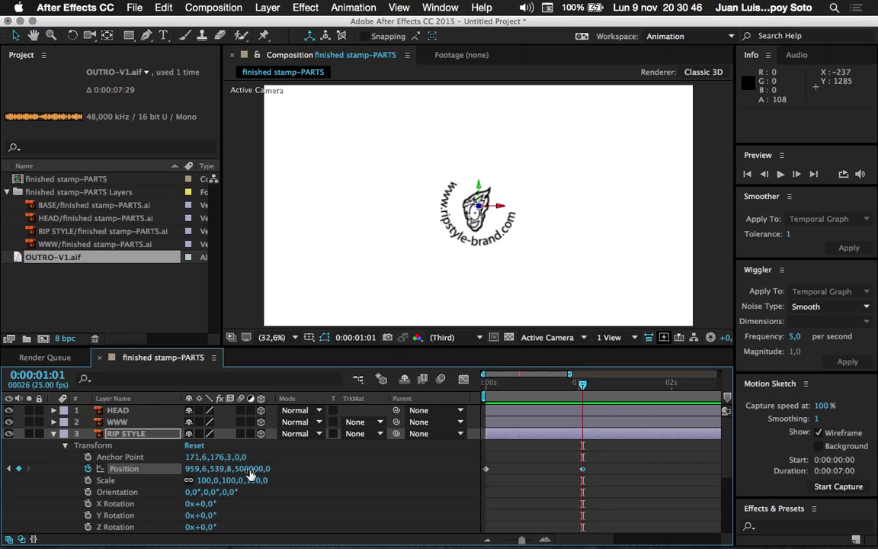
click(254, 469)
text(0)
key(Return)
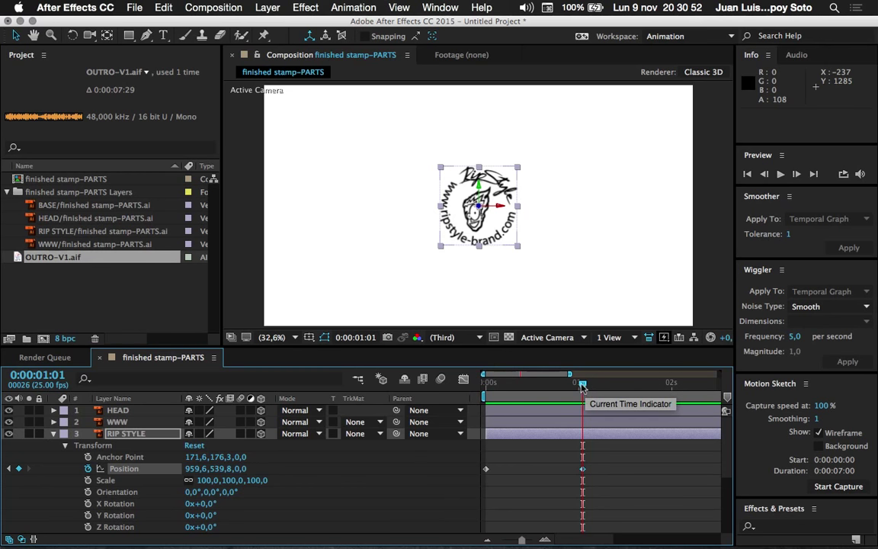
Set RIP STYLE's Z position to 500000 at 0:00:00:00
drag(582, 387, 484, 392)
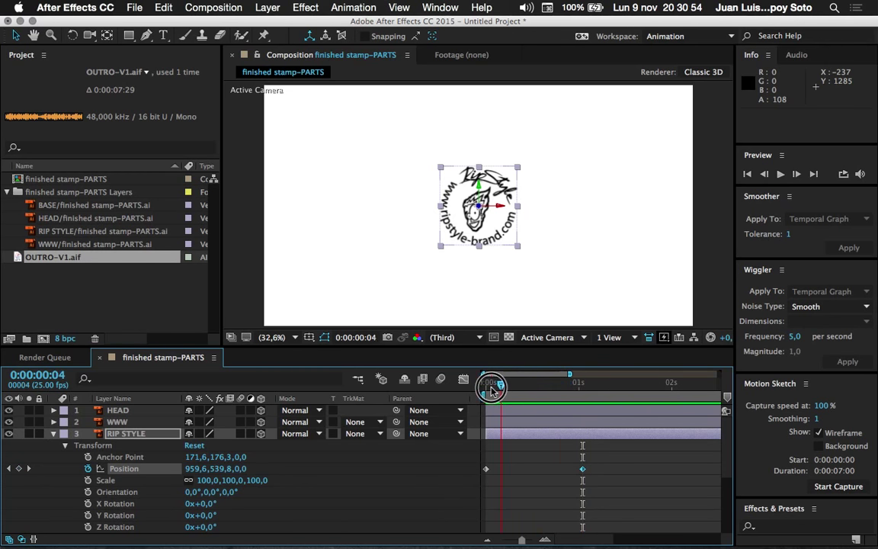
mouse_move(488, 473)
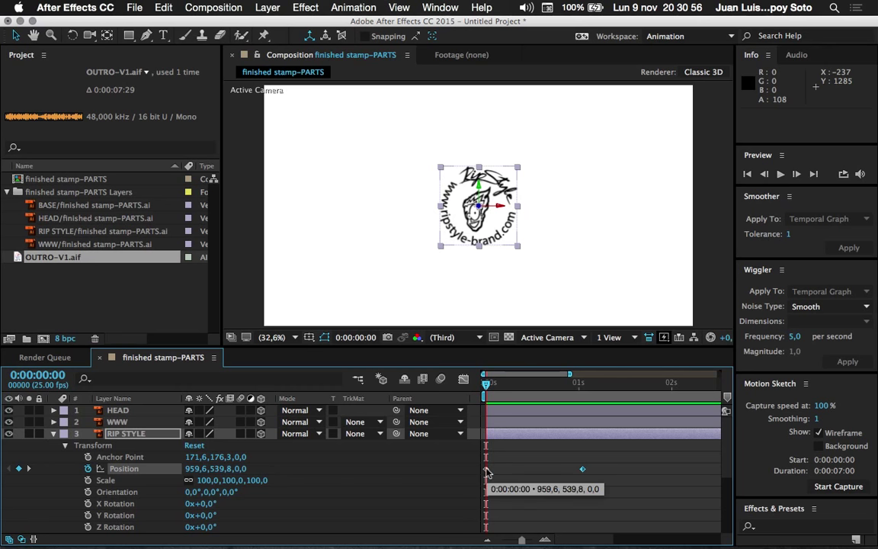
click(241, 469)
text(5)
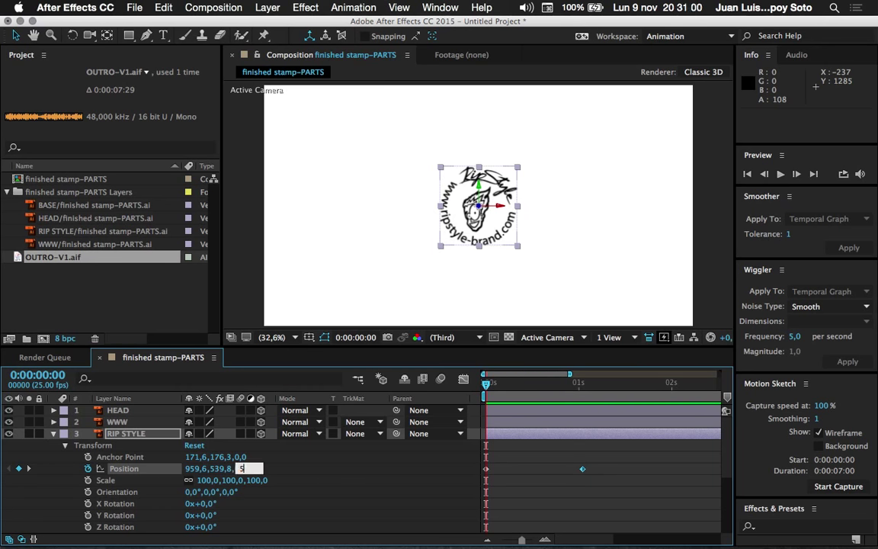
text(00000)
key(Return)
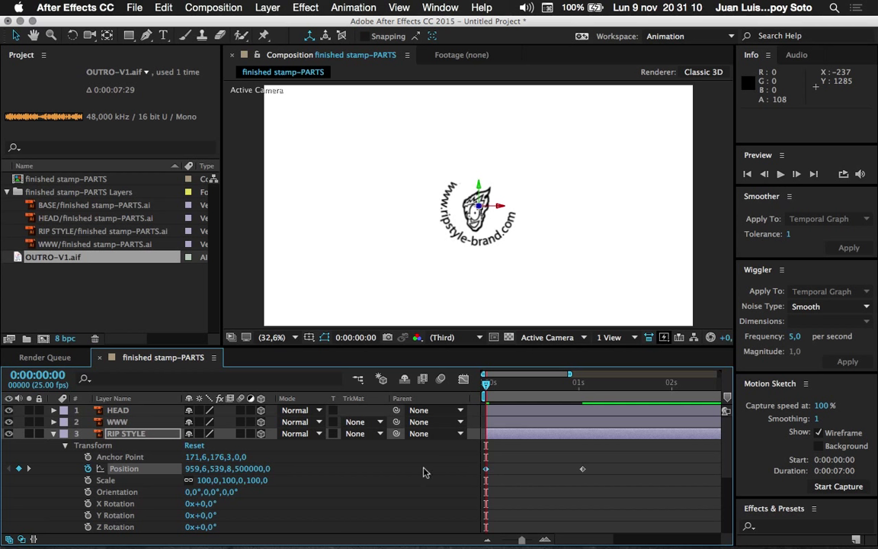
Try extra Z keyframes at frame 13 and 0:00:01:13, preview, then undo them
drag(492, 385, 534, 384)
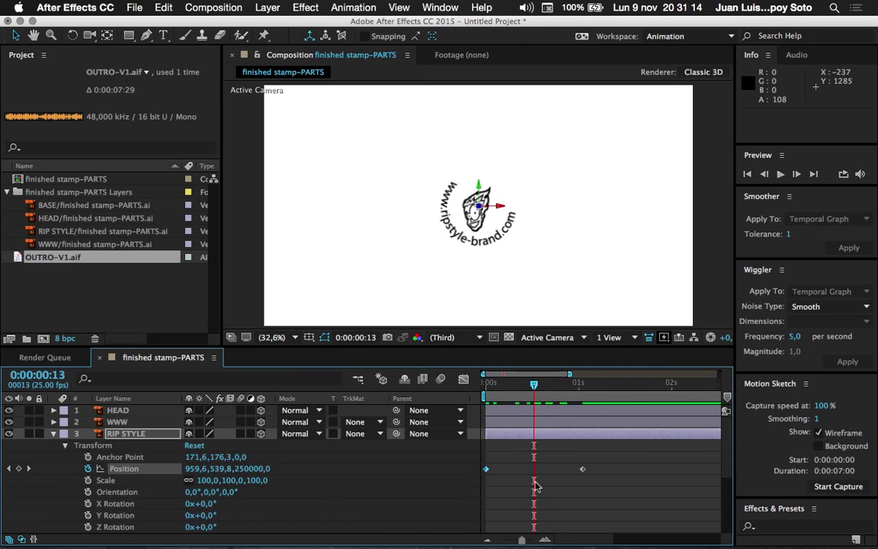
drag(233, 468, 305, 488)
click(624, 385)
drag(250, 475, 261, 523)
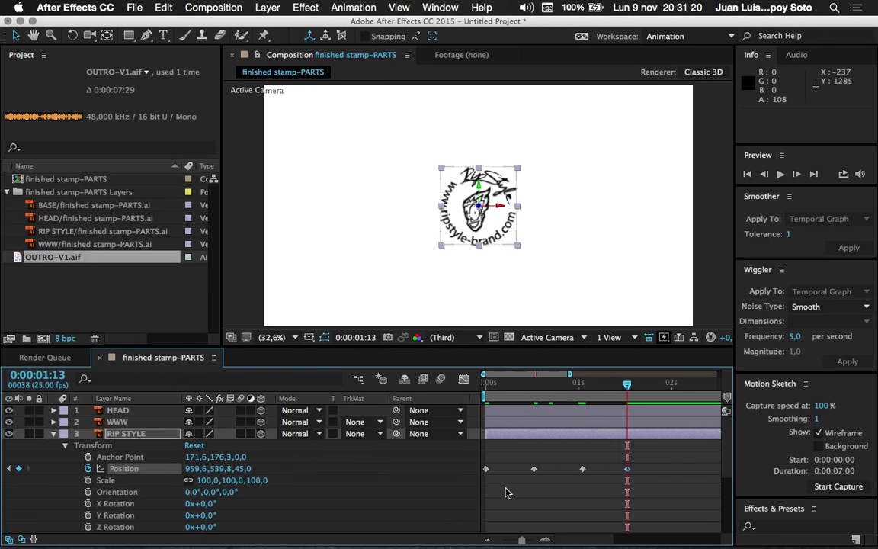
key(space)
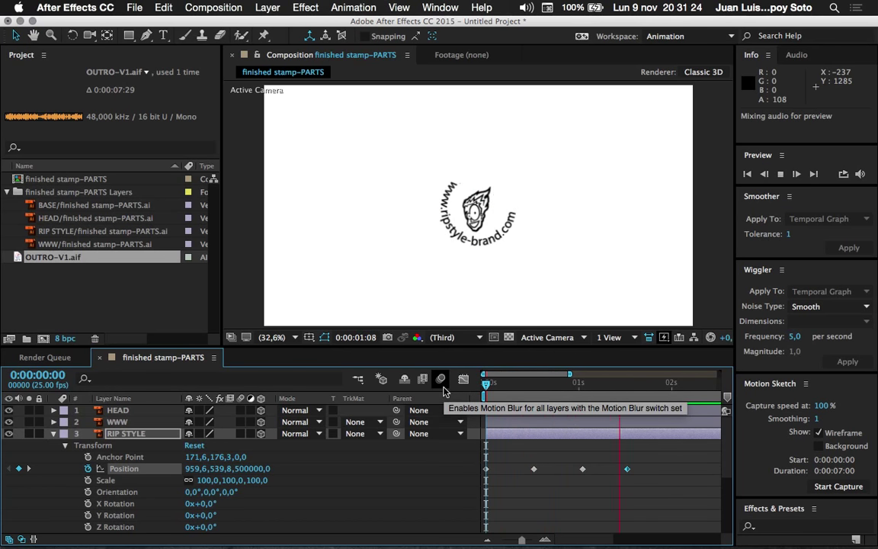
key(space)
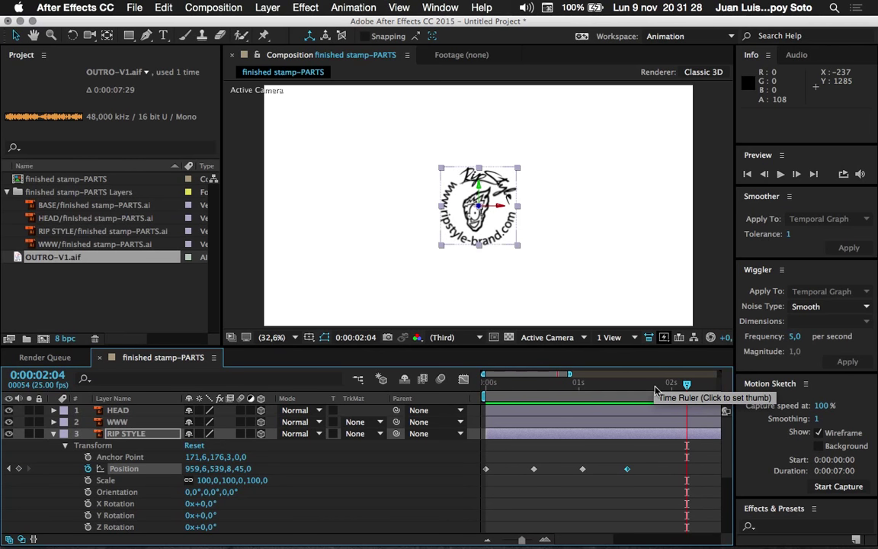
click(643, 464)
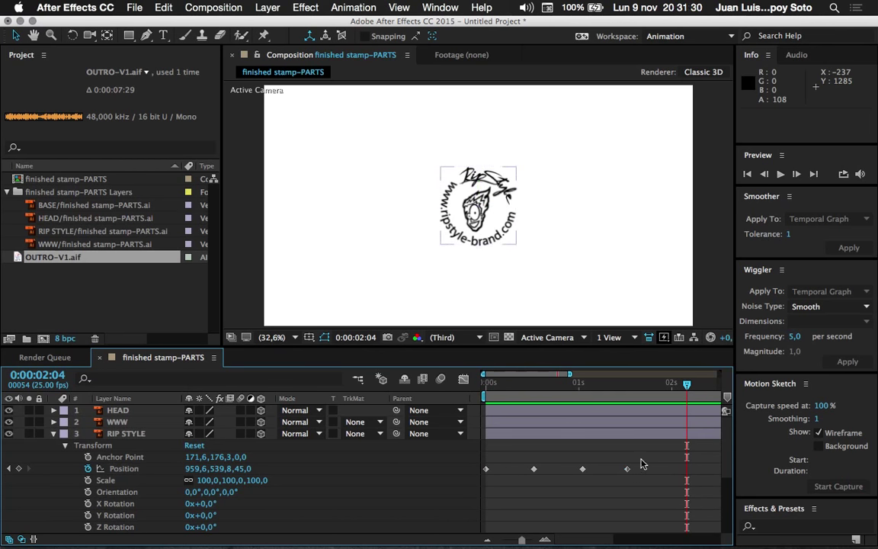
key(ctrl+z)
key(ctrl+z)
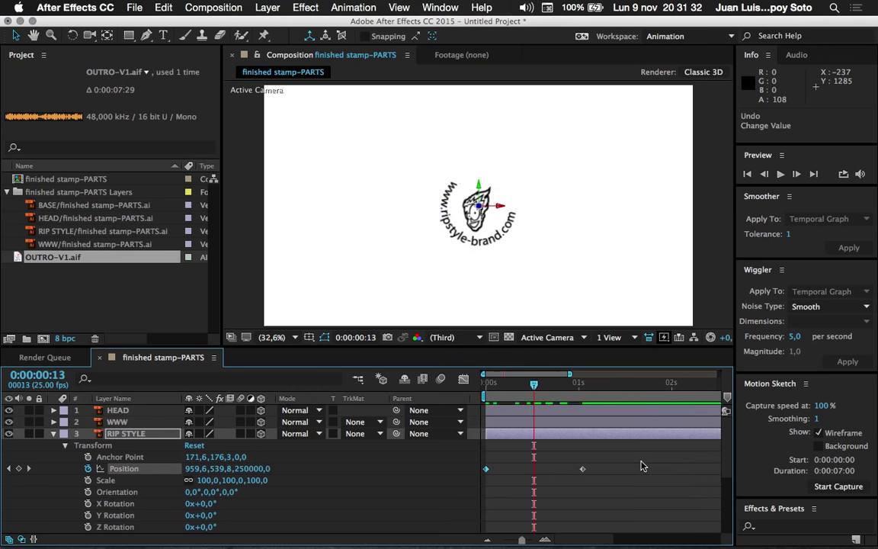
Preview the RIP STYLE fly-in with the audio and scrub to 0:00:01:01
mouse_move(533, 385)
mouse_down()
mouse_move(539, 390)
mouse_move(475, 392)
mouse_up()
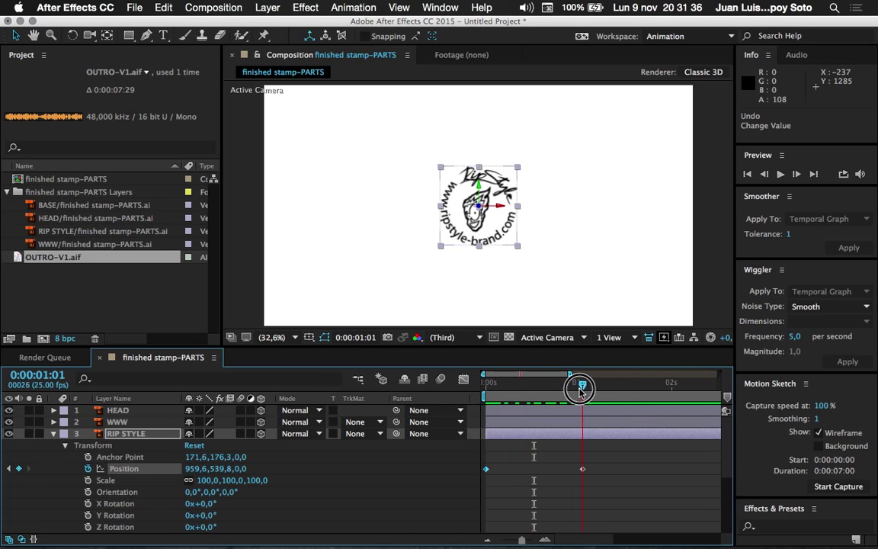
key(space)
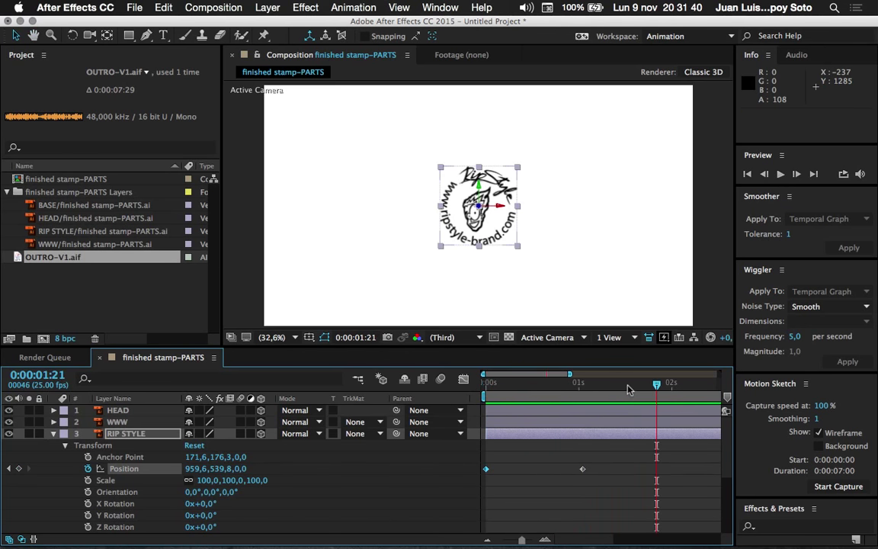
drag(594, 392, 485, 391)
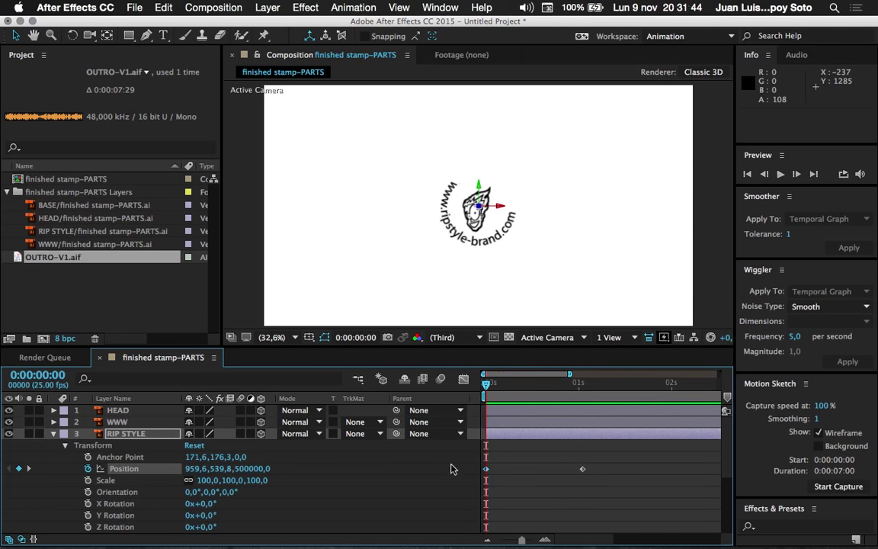
drag(486, 383, 583, 384)
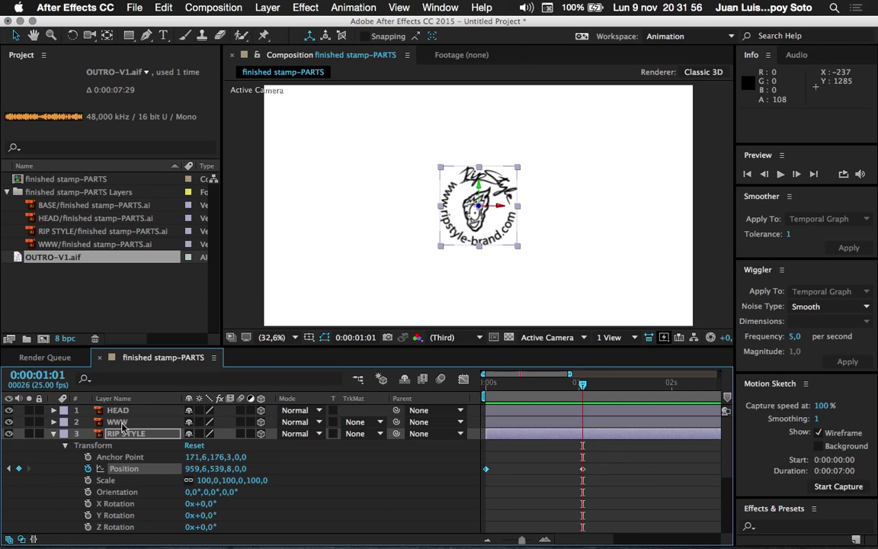
mouse_move(724, 457)
mouse_down()
mouse_move(726, 499)
mouse_move(729, 373)
mouse_up()
Select and copy RIP STYLE's two Position keyframes
drag(609, 464, 485, 474)
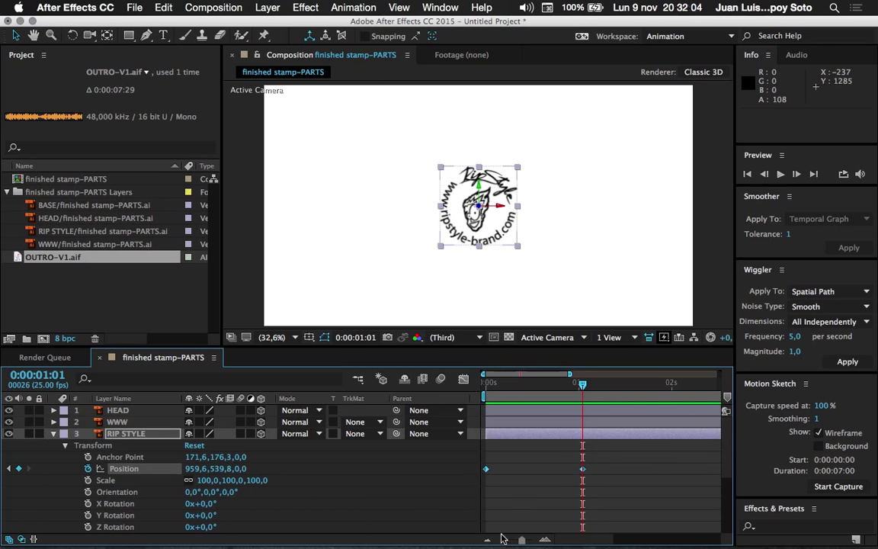
drag(600, 462, 483, 485)
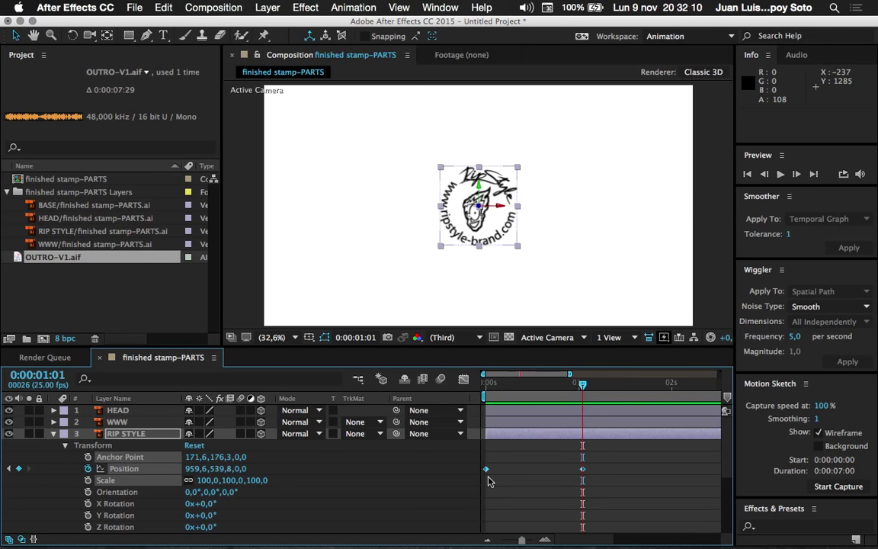
key(super+c)
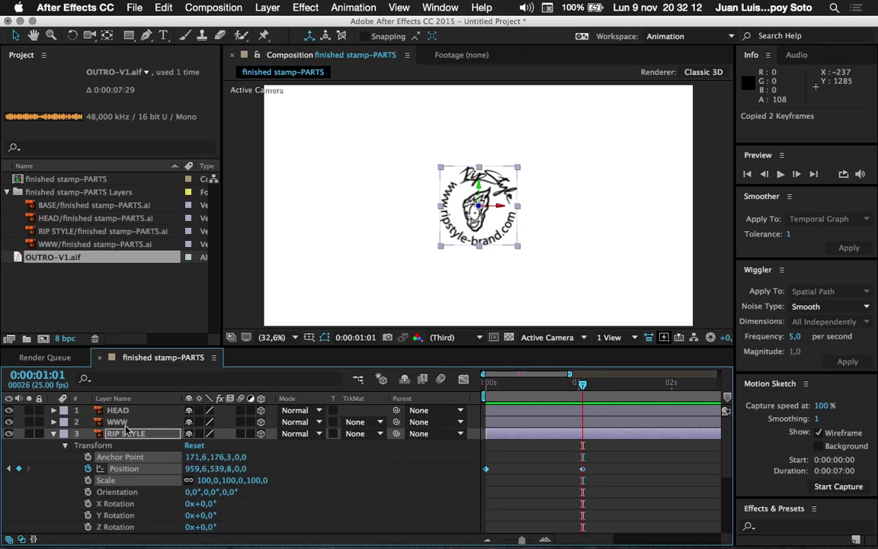
Select WWW, show only its Position property with P, and move time to frame 4
click(119, 422)
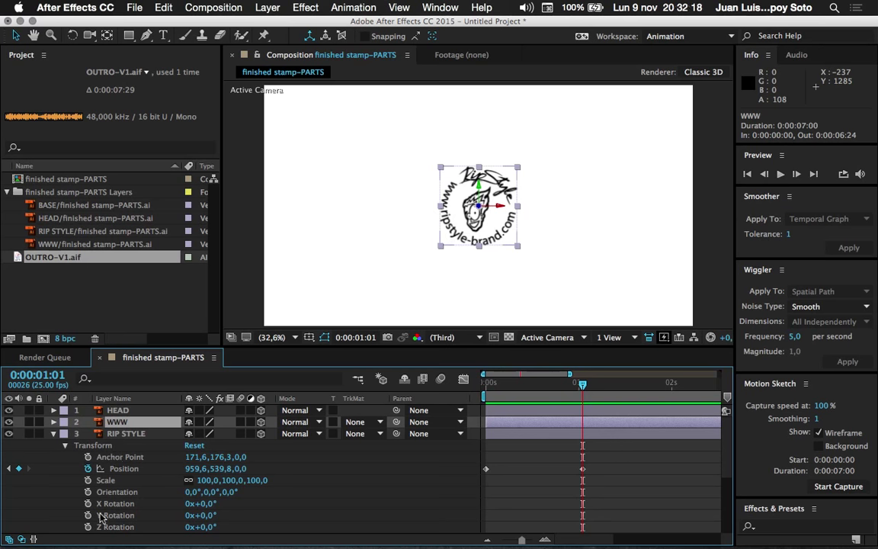
click(53, 422)
click(65, 433)
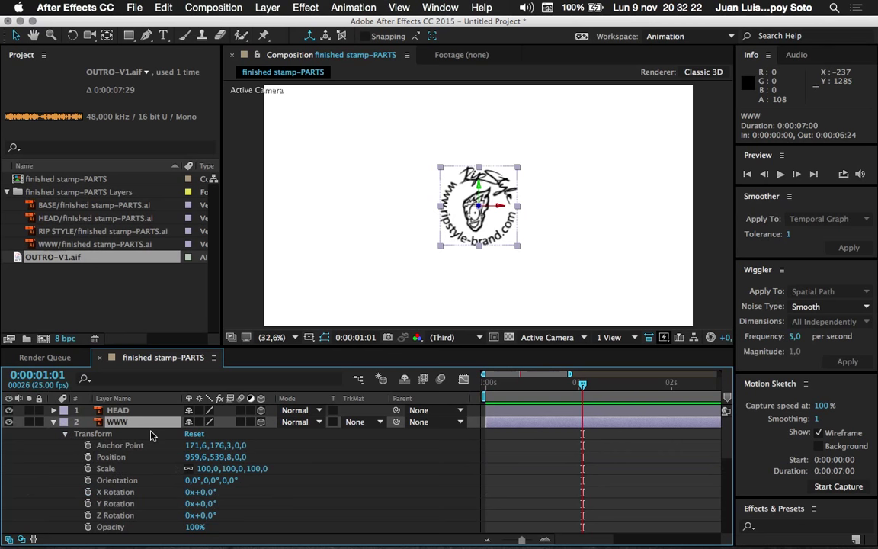
click(727, 446)
mouse_move(727, 446)
mouse_down()
mouse_move(729, 465)
mouse_move(729, 418)
mouse_up()
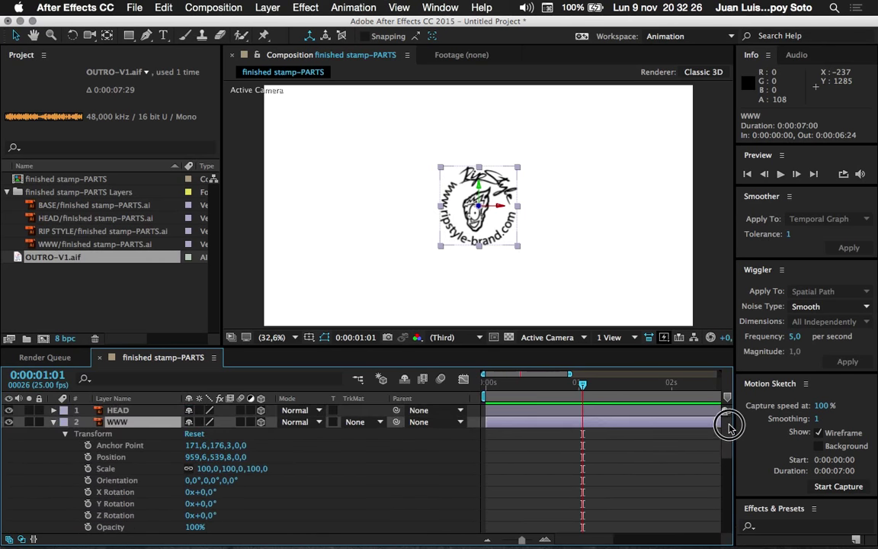
click(54, 421)
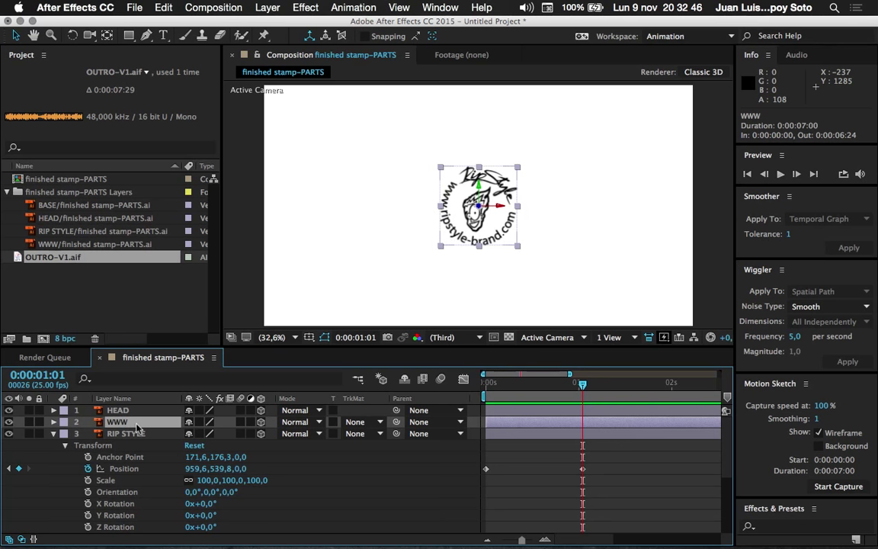
key(p)
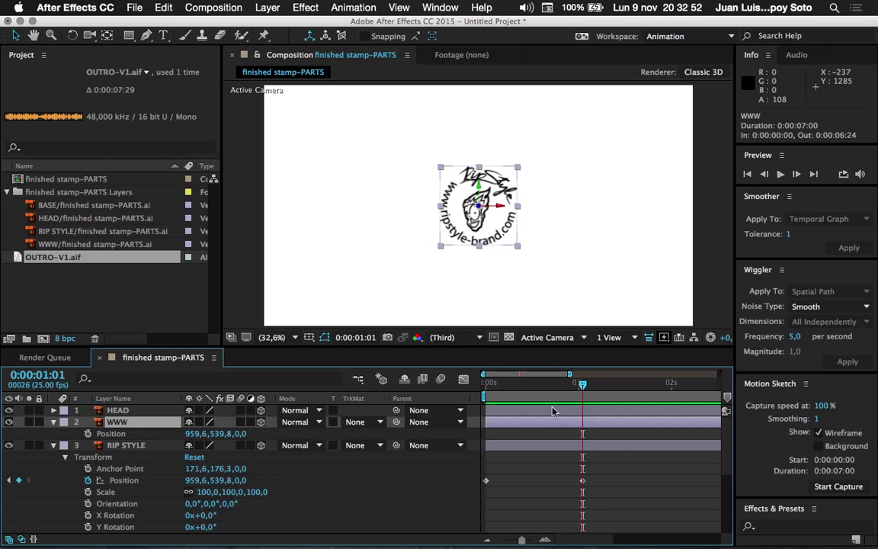
drag(583, 385, 500, 387)
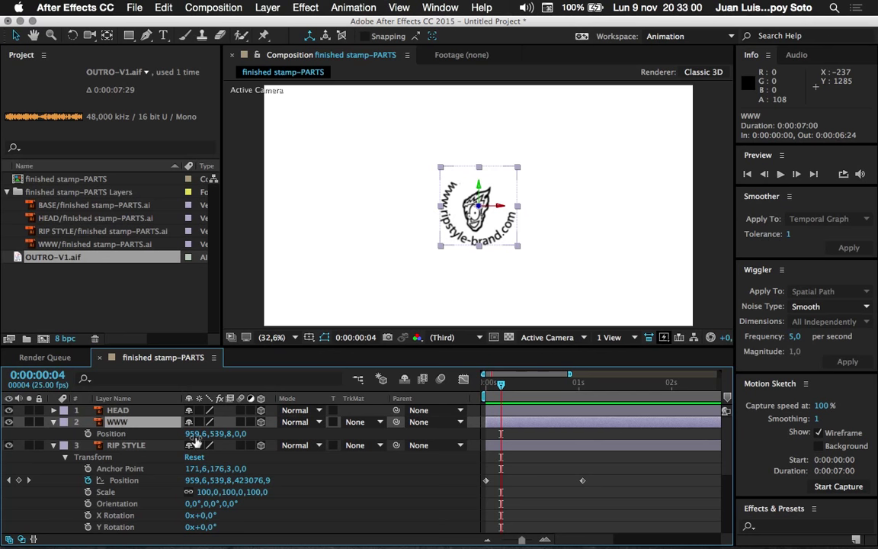
Copy RIP STYLE's two Position keyframes and paste them onto WWW's Position at frame 4
drag(594, 474, 480, 489)
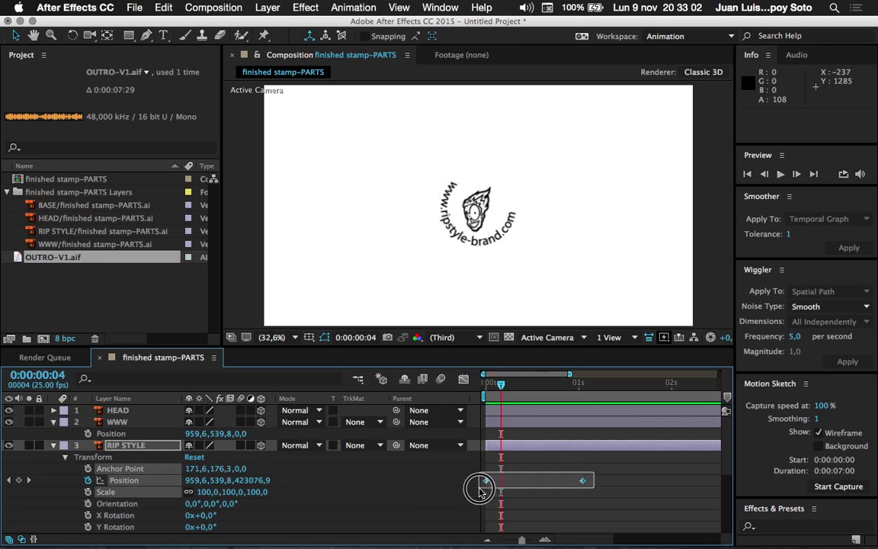
key(super+c)
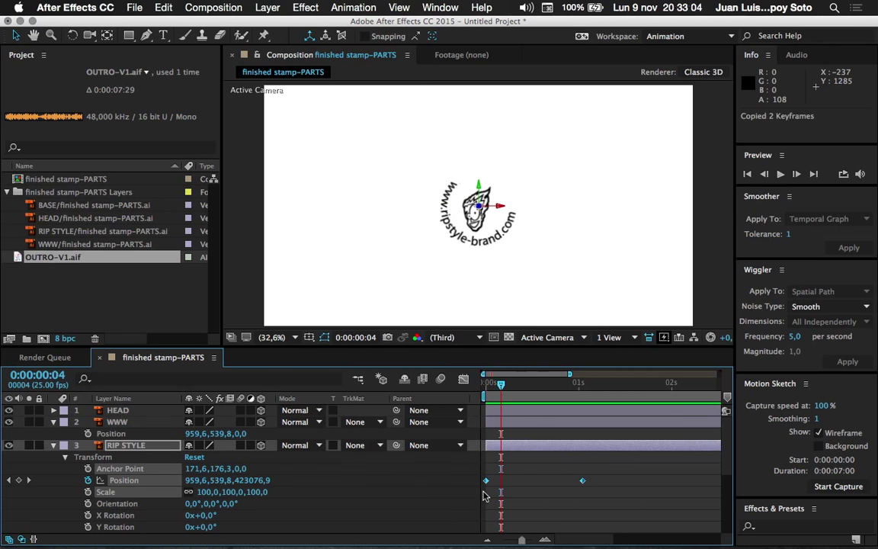
click(109, 435)
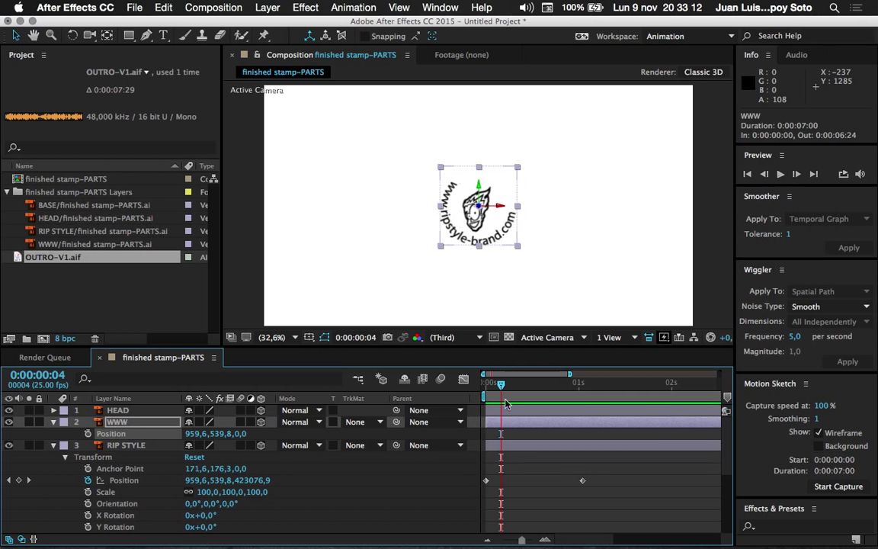
key(ctrl+v)
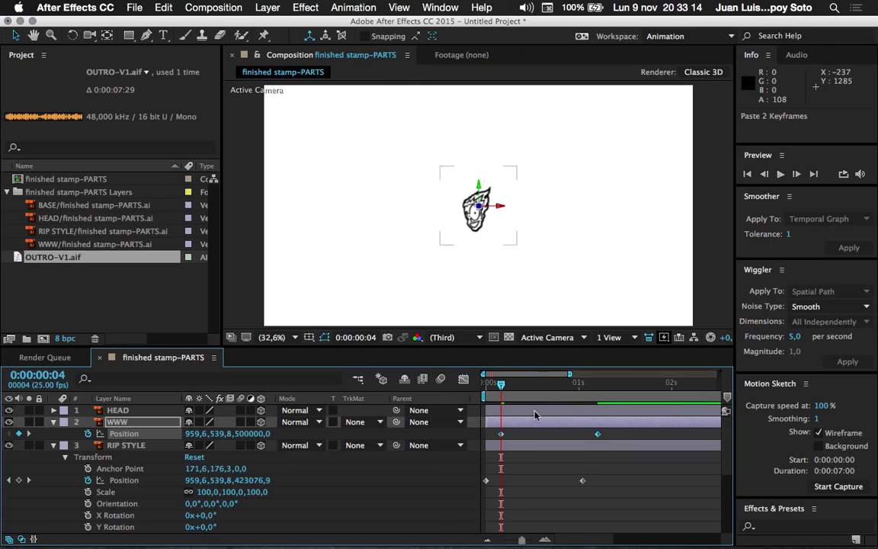
Scrub through WWW's fly-in to check it, then scroll to the OUTRO-V1.aif waveform
mouse_move(501, 383)
mouse_down()
mouse_move(611, 387)
mouse_move(592, 394)
mouse_up()
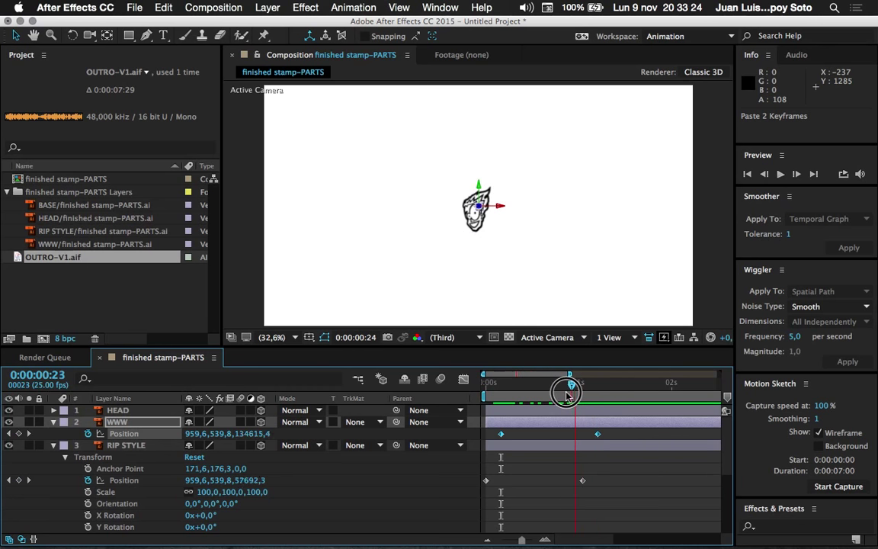
drag(593, 395, 537, 388)
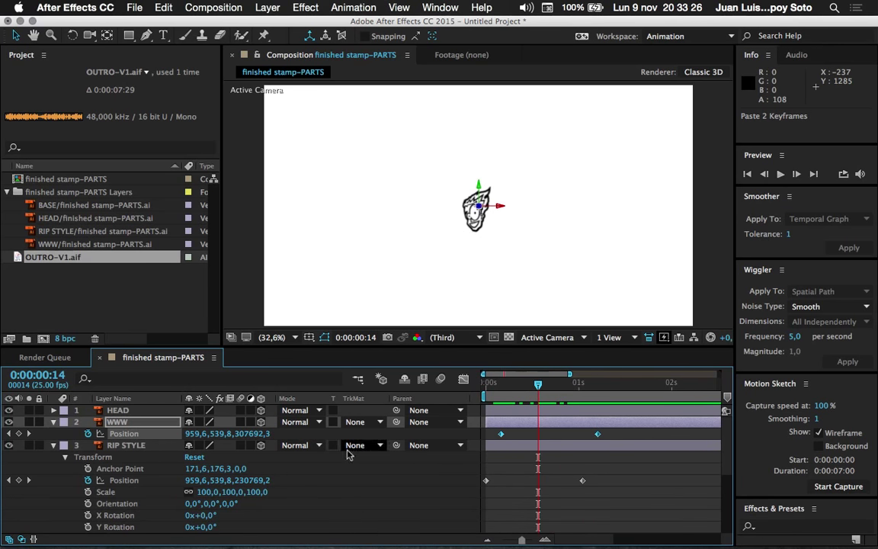
drag(539, 388, 598, 385)
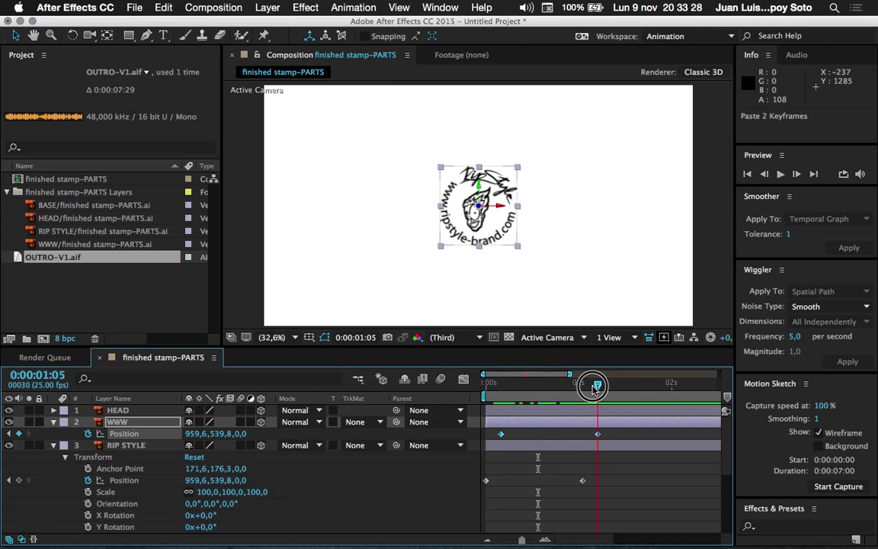
click(501, 383)
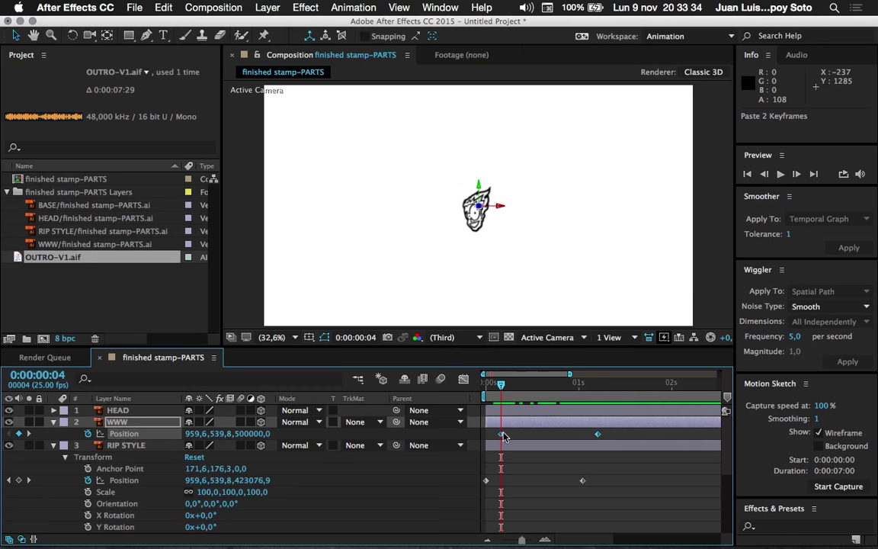
click(723, 451)
drag(723, 451, 730, 506)
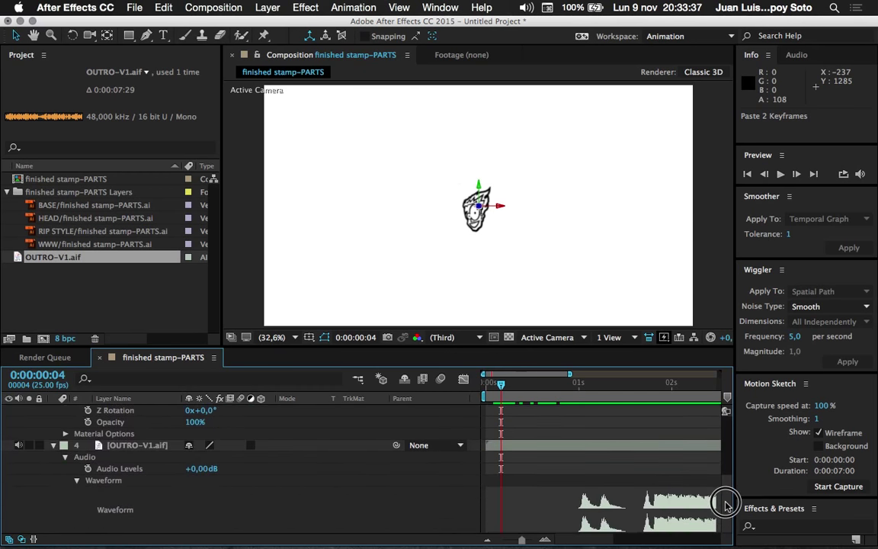
Move the current time to 0:00:01:07 on the first OUTRO audio burst, with layer keyframes back in view
click(597, 385)
drag(597, 385, 601, 386)
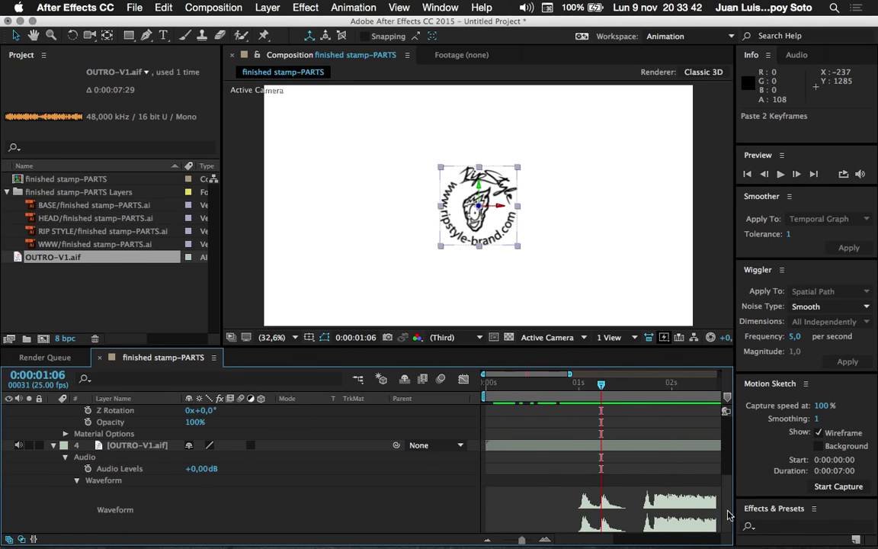
drag(602, 385, 605, 386)
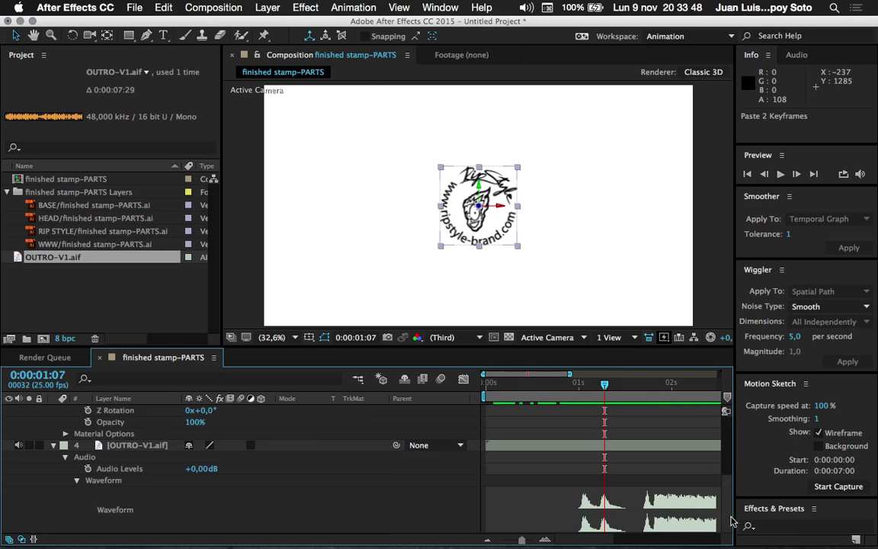
drag(726, 523, 725, 455)
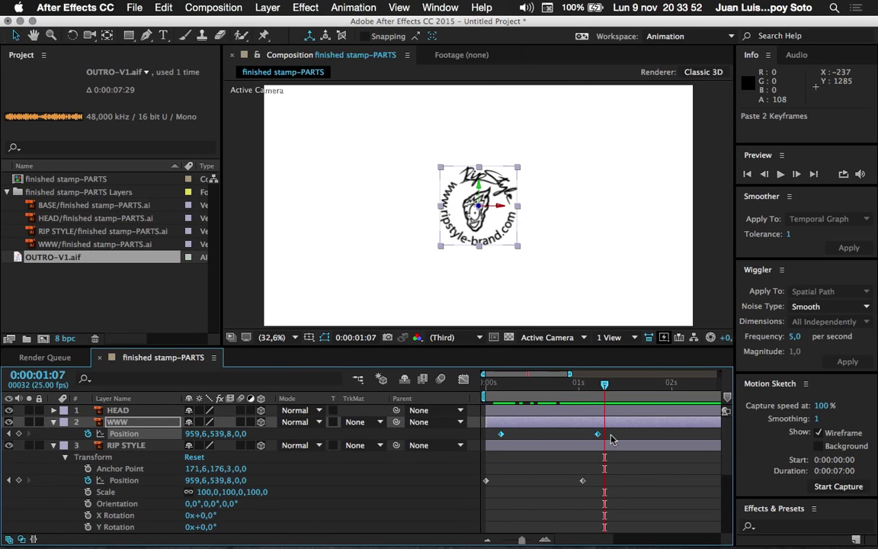
Slide both WWW Position keyframes later so the landing keyframe sits at 0:00:01:07
drag(593, 435, 497, 432)
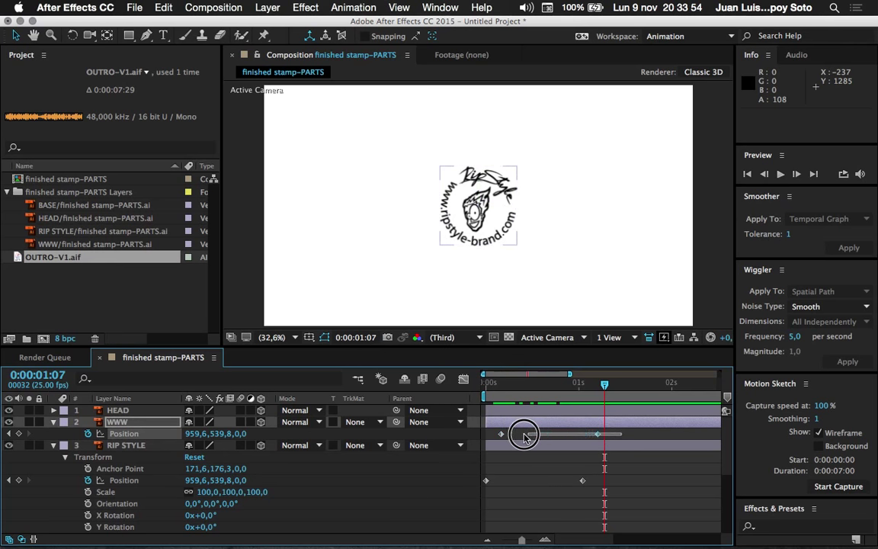
click(598, 435)
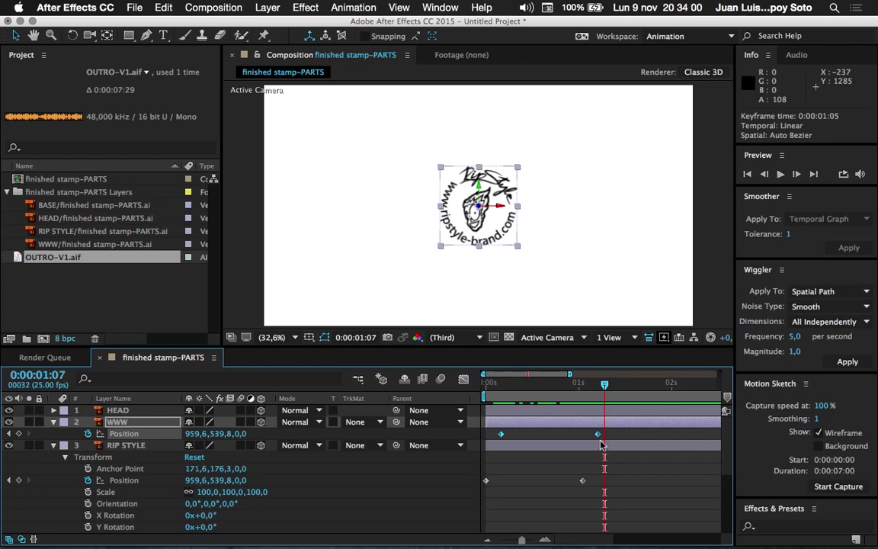
mouse_move(600, 437)
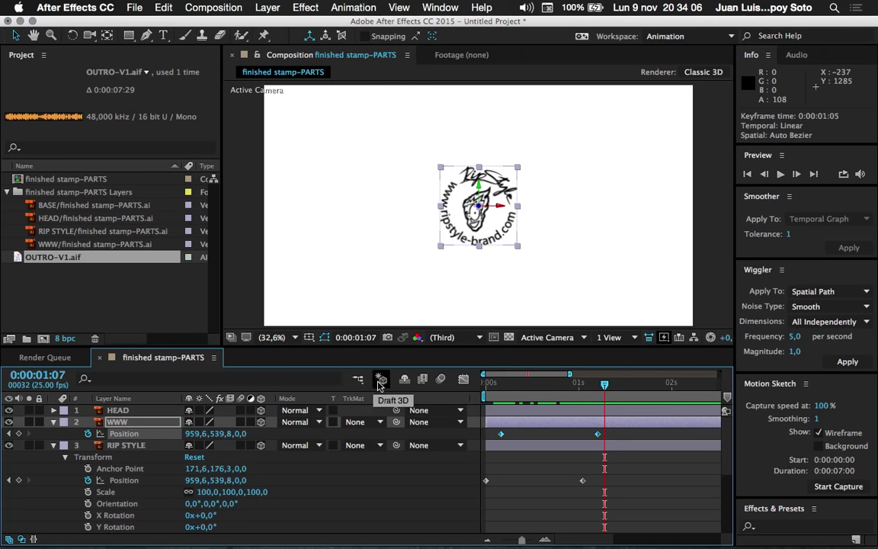
mouse_move(599, 436)
mouse_down()
mouse_move(581, 437)
mouse_move(617, 435)
mouse_up()
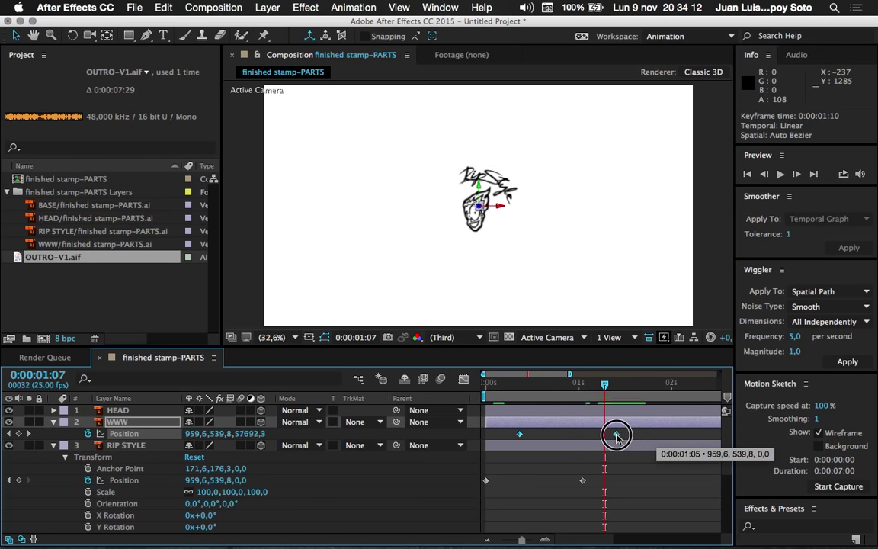
mouse_move(617, 435)
mouse_down()
mouse_move(629, 435)
mouse_move(616, 438)
mouse_up()
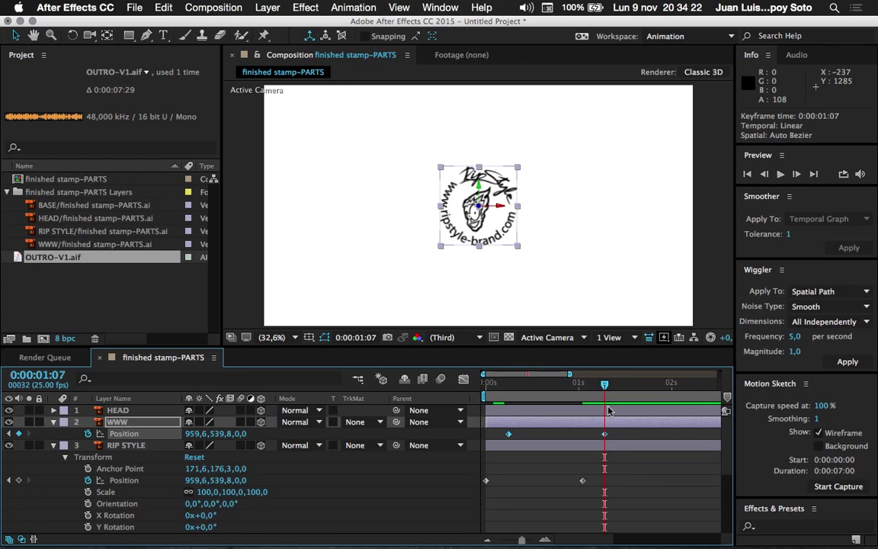
Copy both WWW Position keyframes and select the HEAD layer to receive them
click(627, 432)
drag(627, 431, 502, 440)
key(ctrl+c)
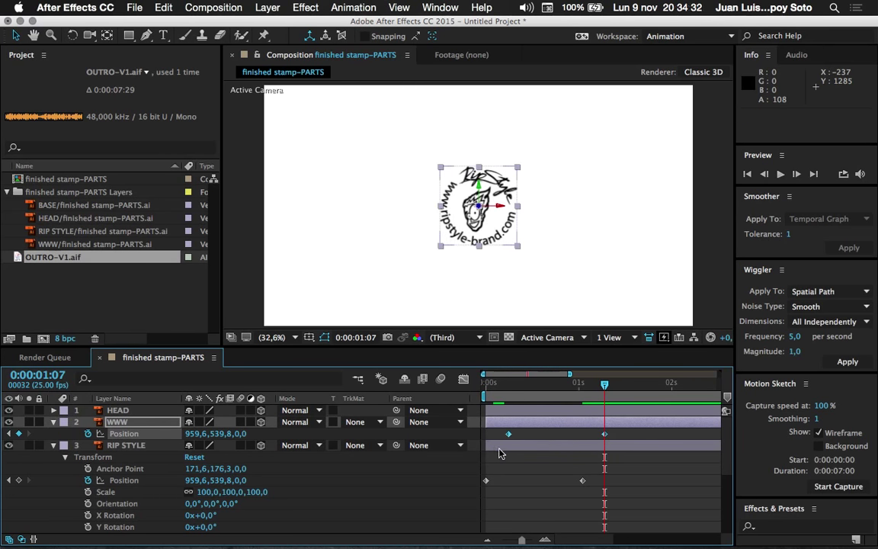
click(121, 411)
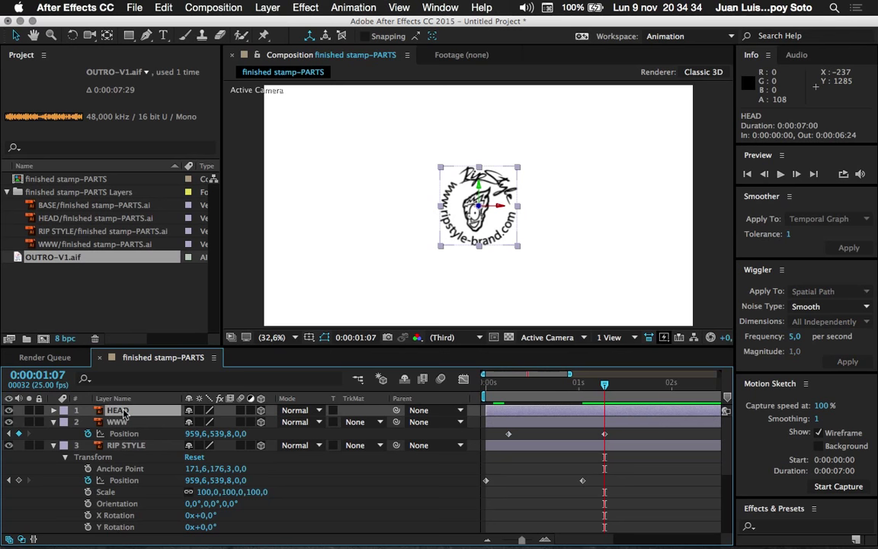
Paste the WWW fly-in Position keyframes onto HEAD, starting at 0:00:00:11
key(p)
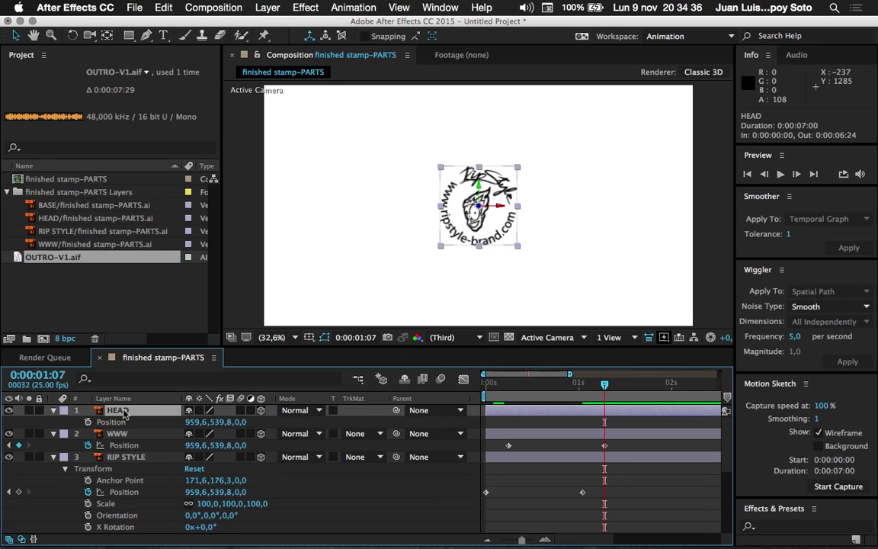
click(527, 384)
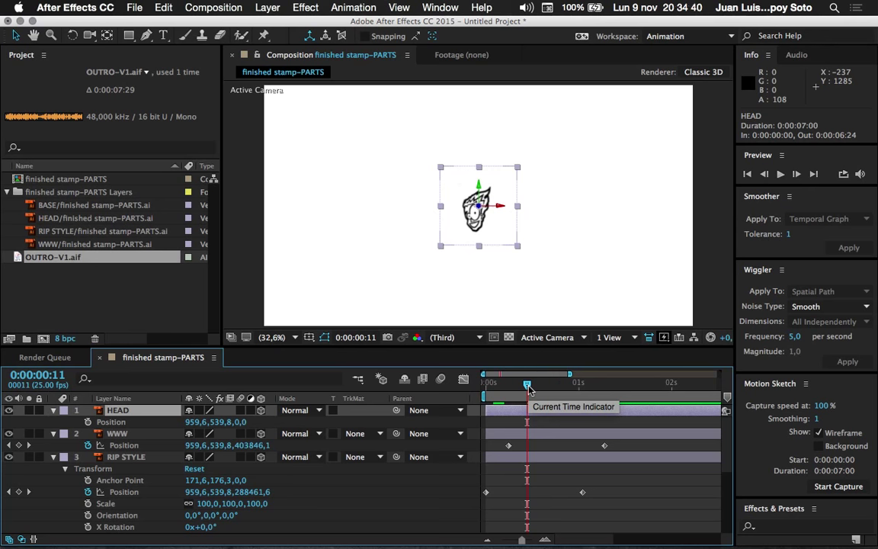
key(cmd+v)
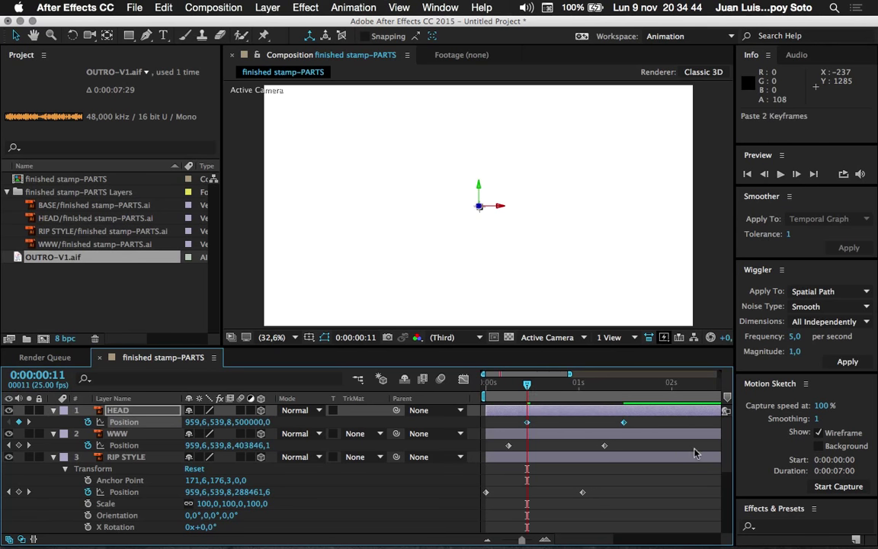
scroll(724, 457, down, 5)
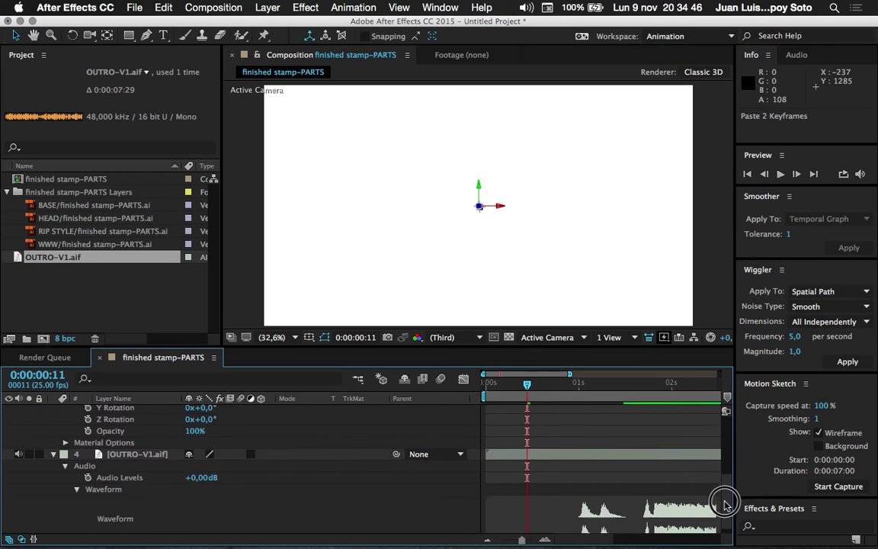
Set the current time to 0:00:01:19 on the second OUTRO audio burst
drag(611, 391, 647, 387)
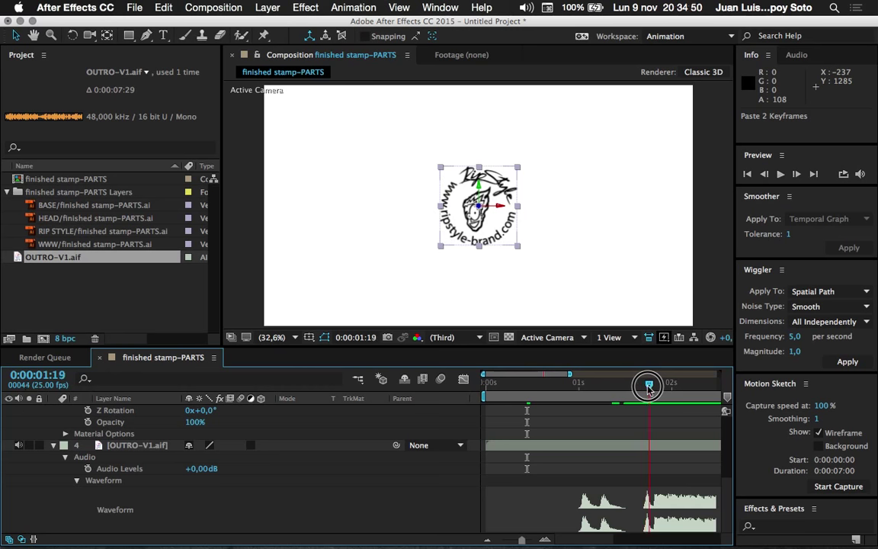
drag(646, 388, 650, 388)
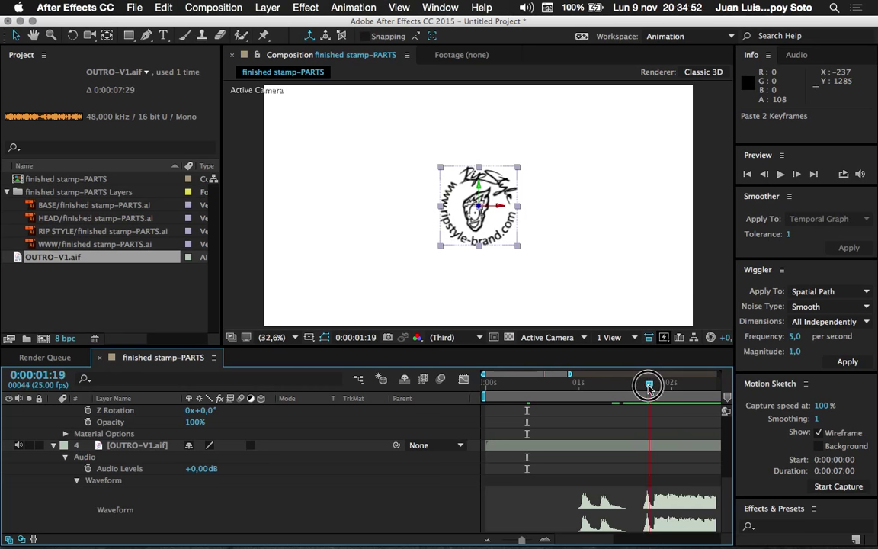
drag(729, 506, 729, 439)
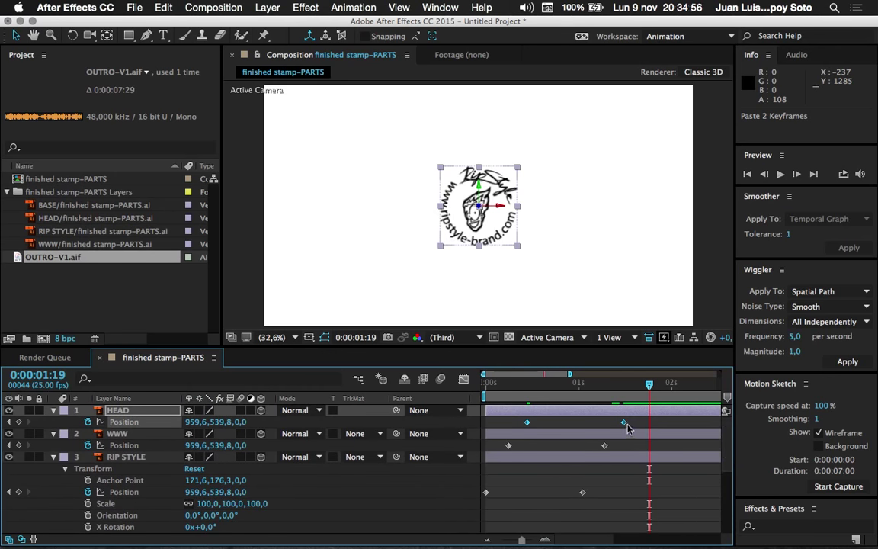
Slide both HEAD Position keyframes so HEAD lands at 0:00:01:19, then return to 0:00:00:00
drag(588, 418, 515, 422)
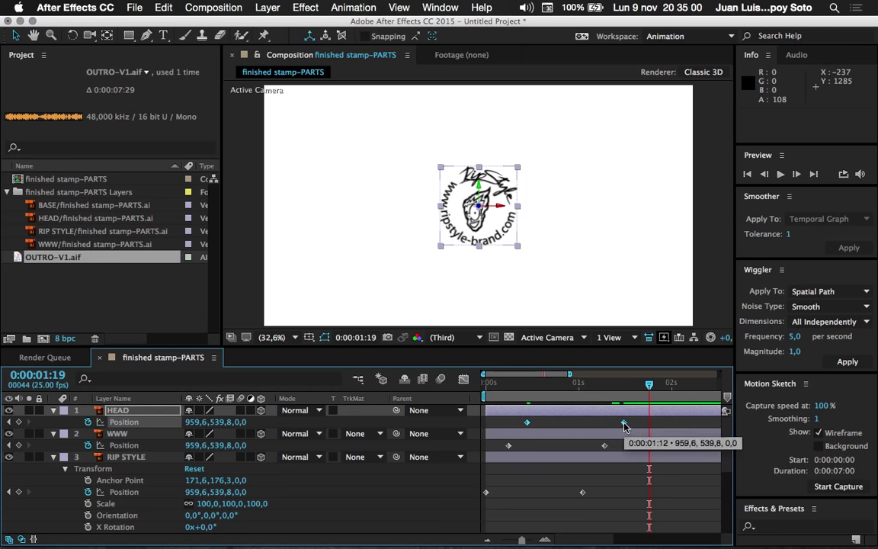
click(623, 424)
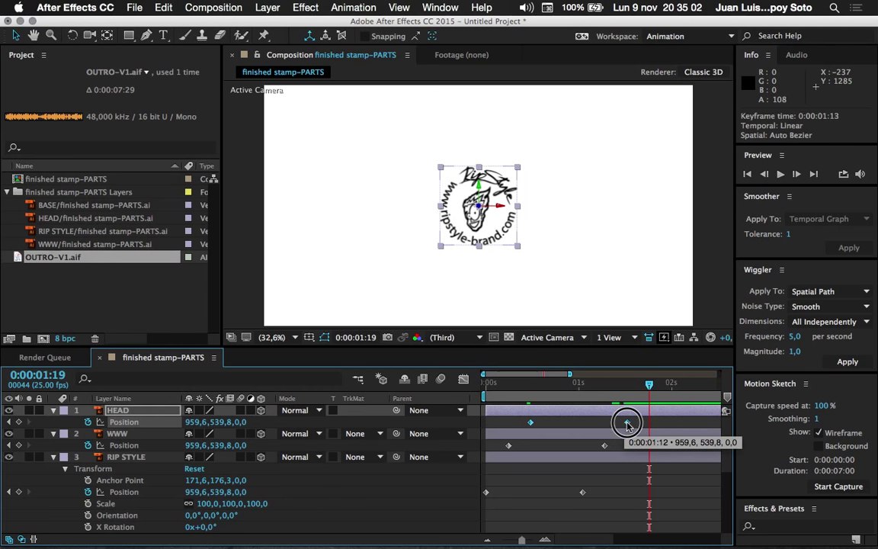
drag(624, 424, 625, 425)
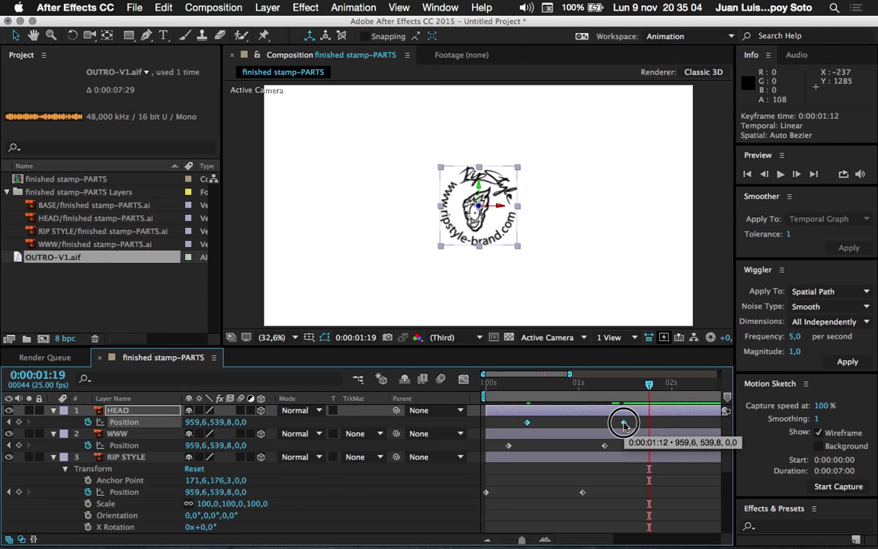
drag(624, 425, 647, 425)
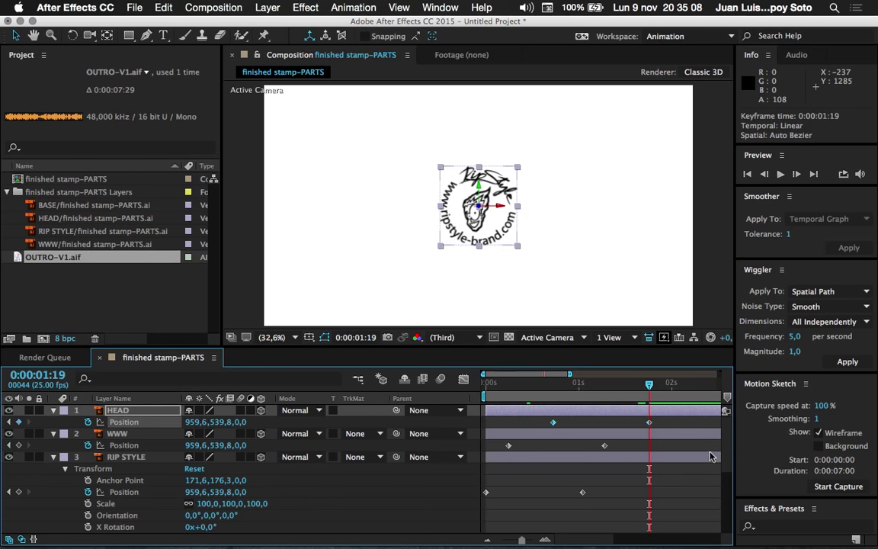
scroll(686, 465, down, 5)
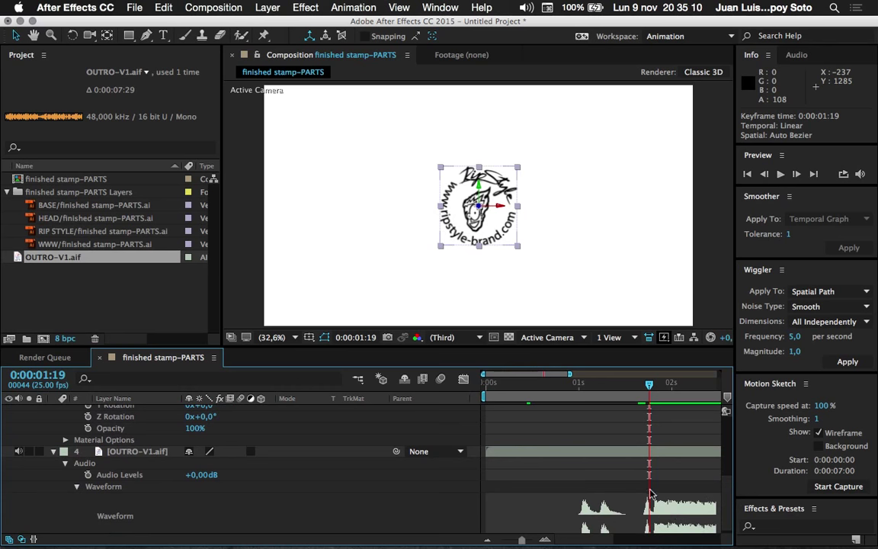
scroll(725, 500, up, 5)
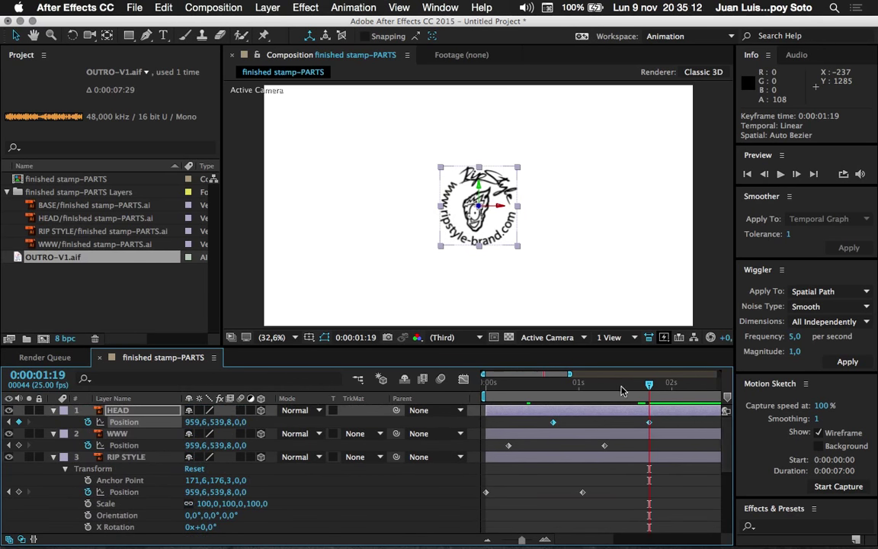
drag(622, 390, 461, 394)
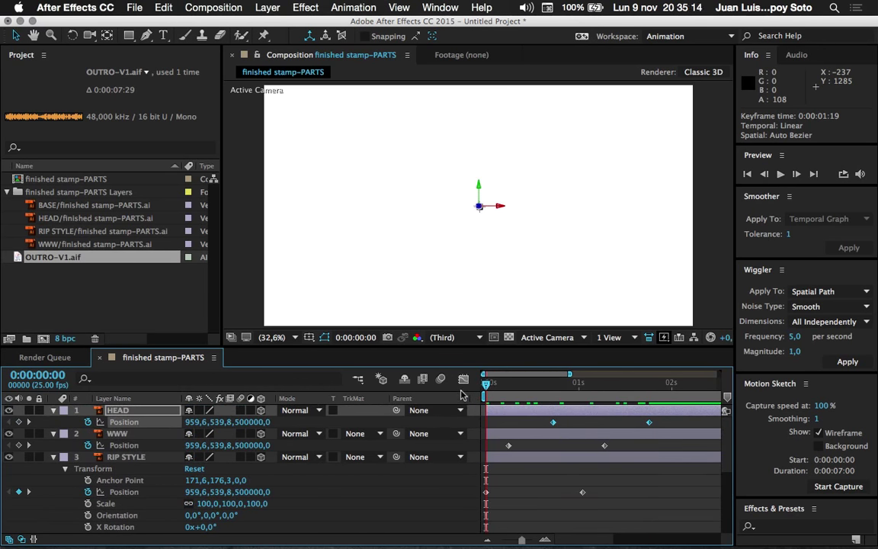
Preview the animation with audio, then widen the Time Navigator to span 0:00:00:00 to 0:00:07:00
key(space)
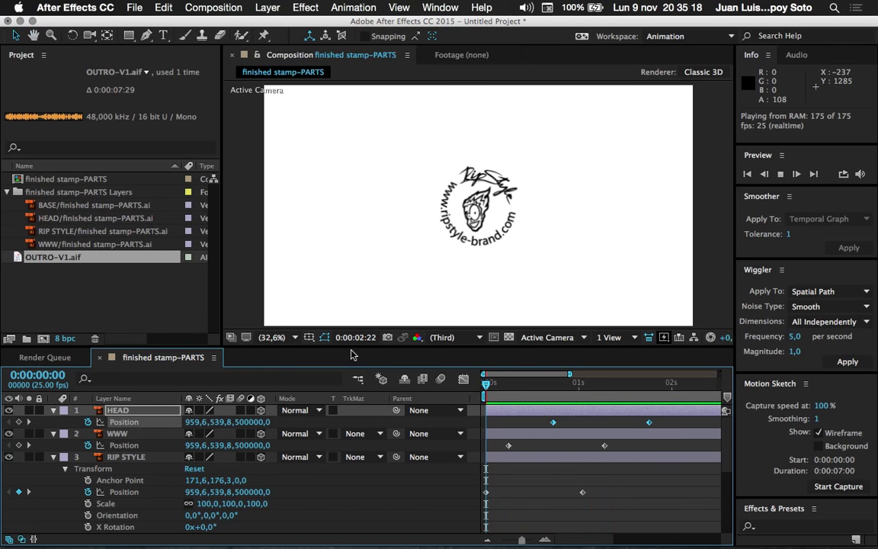
key(space)
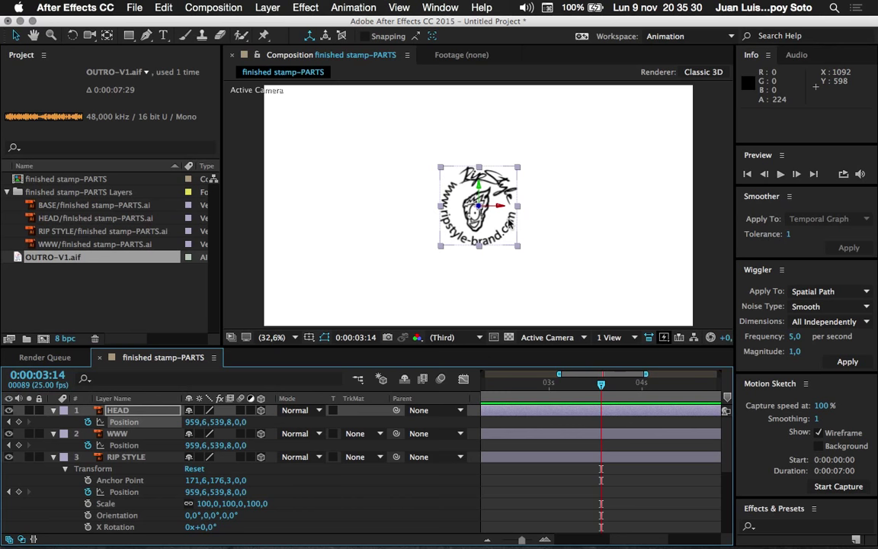
drag(560, 374, 483, 375)
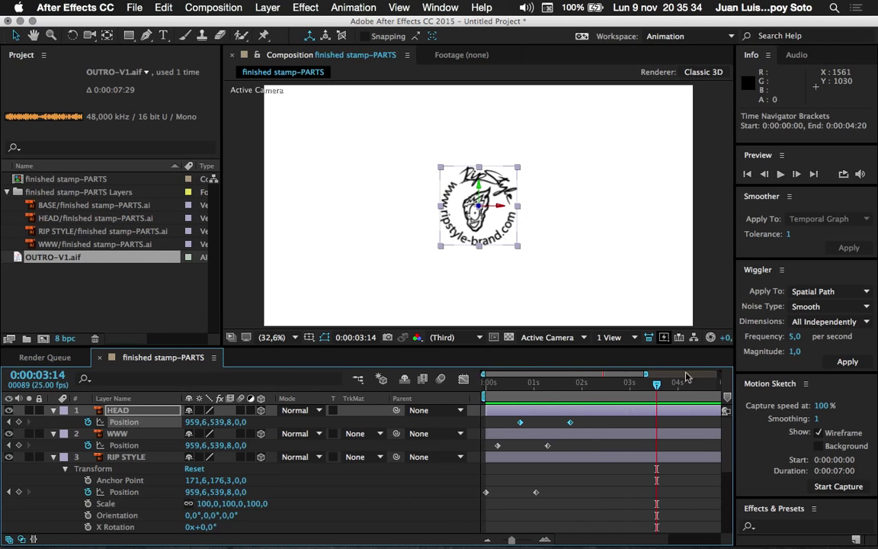
drag(645, 375, 734, 372)
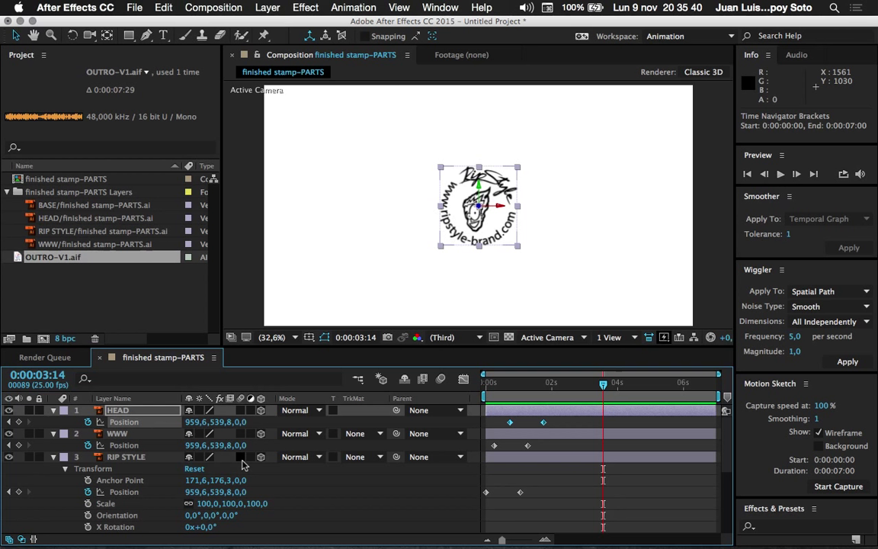
Show rotation properties for WWW and RIP STYLE, with the current time at 0:00:01:19
click(138, 434)
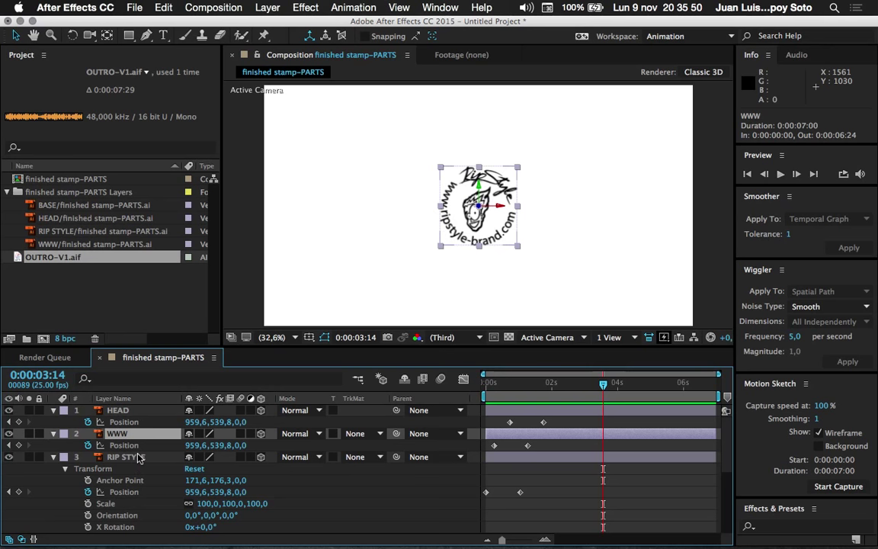
shift+click(140, 458)
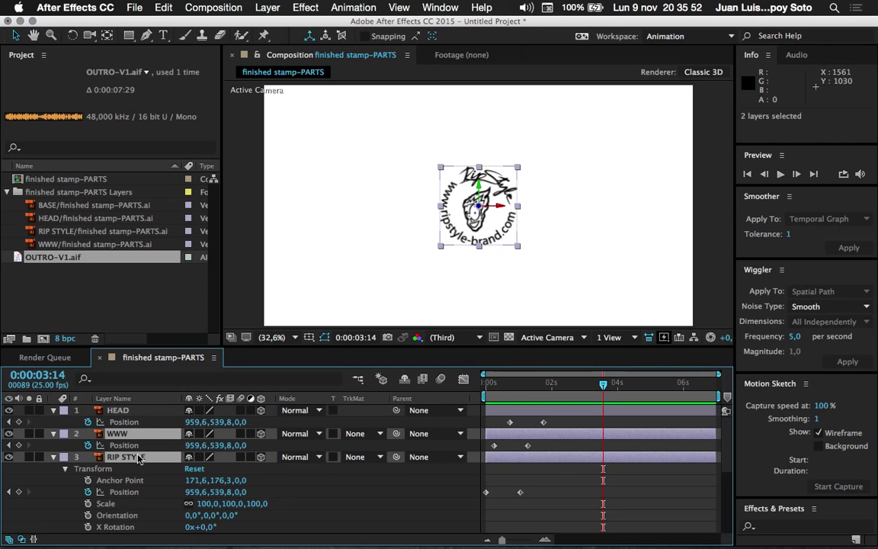
key(r)
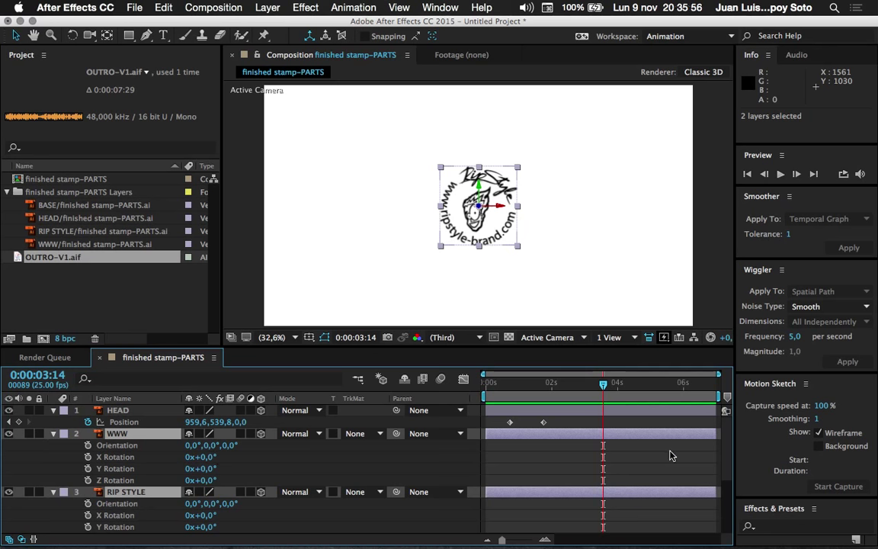
mouse_move(551, 385)
mouse_down()
mouse_move(528, 394)
mouse_move(545, 395)
mouse_up()
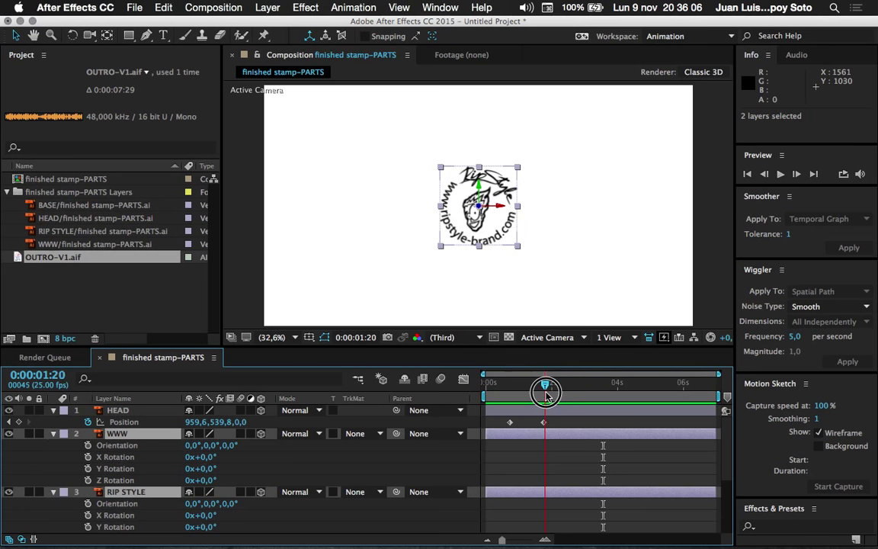
drag(544, 395, 544, 394)
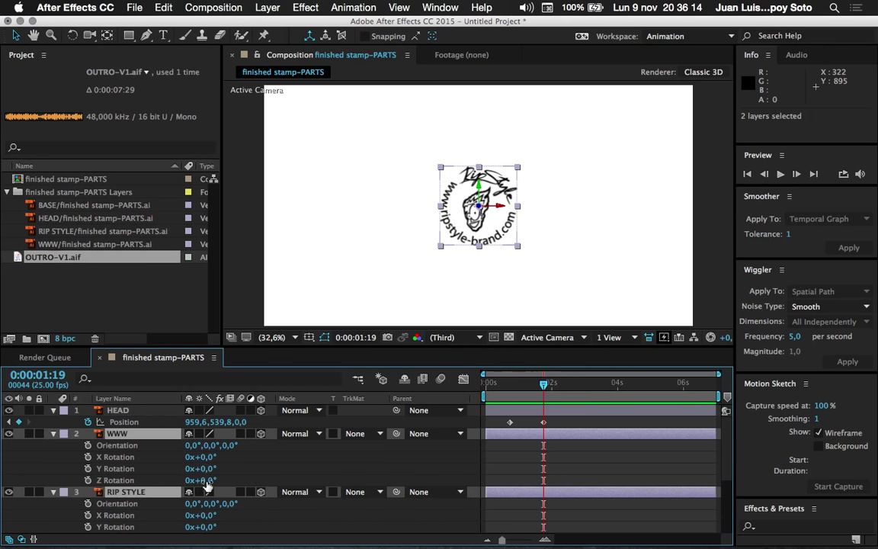
Test X, Y and Z rotation values on WWW and RIP STYLE, undoing them back to zero
drag(206, 485, 462, 486)
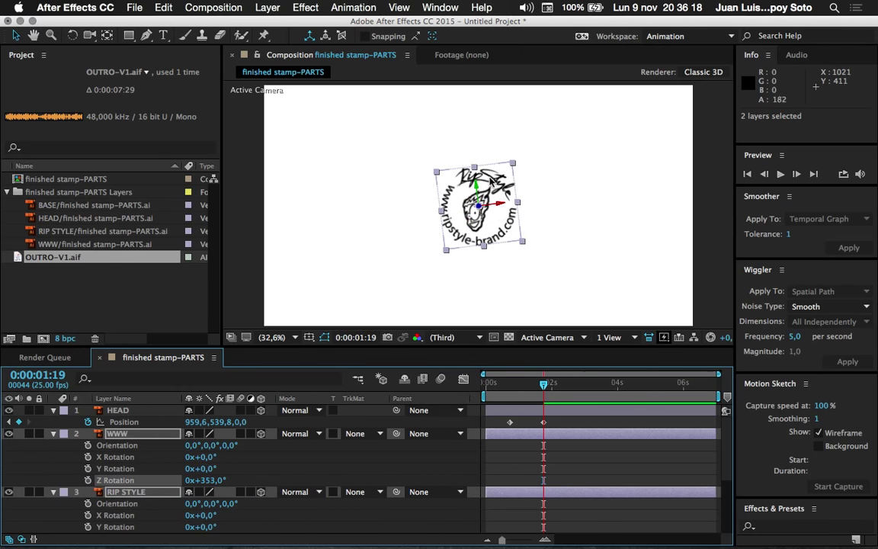
key(super+z)
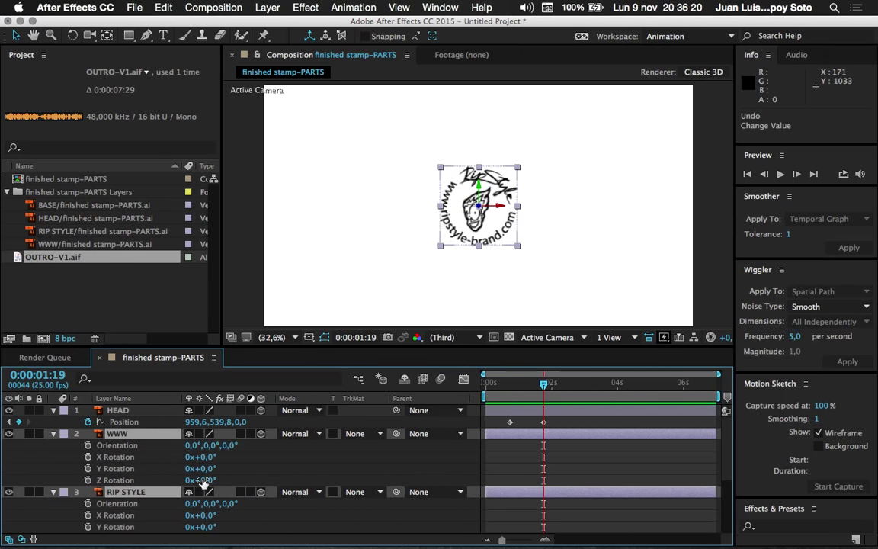
drag(206, 468, 286, 469)
key(super+z)
mouse_move(202, 457)
mouse_down()
mouse_move(240, 458)
mouse_move(313, 513)
mouse_up()
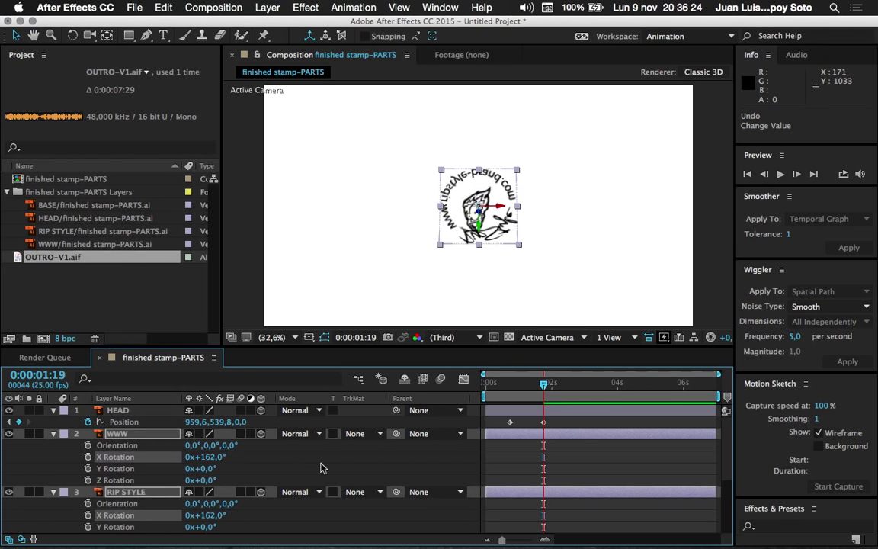
key(super+z)
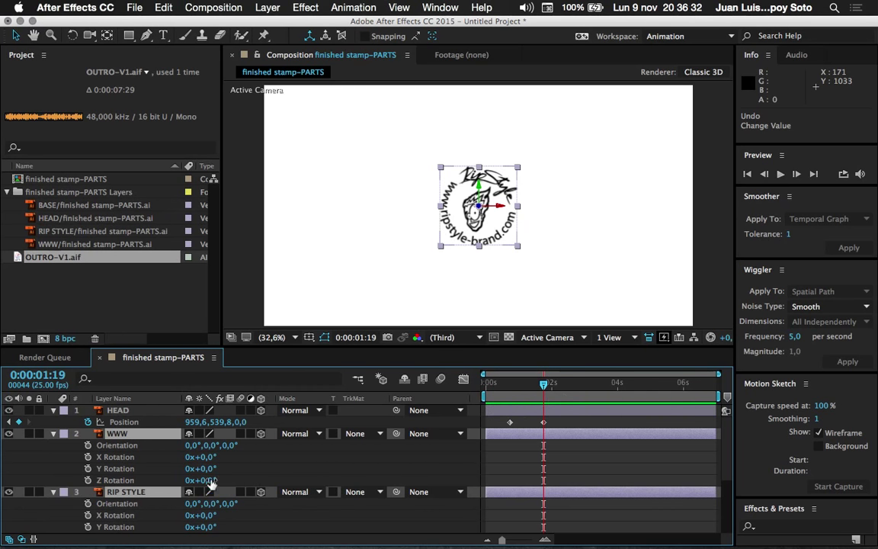
drag(204, 482, 260, 483)
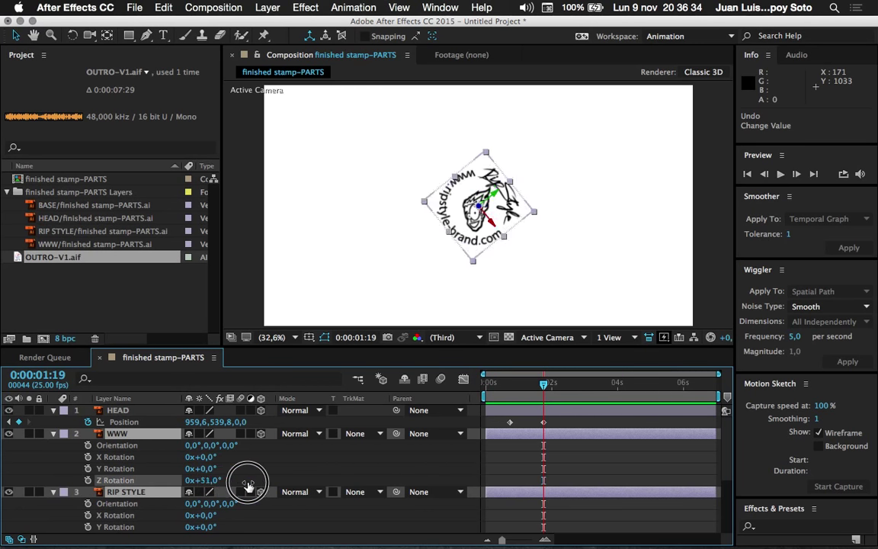
drag(191, 483, 252, 485)
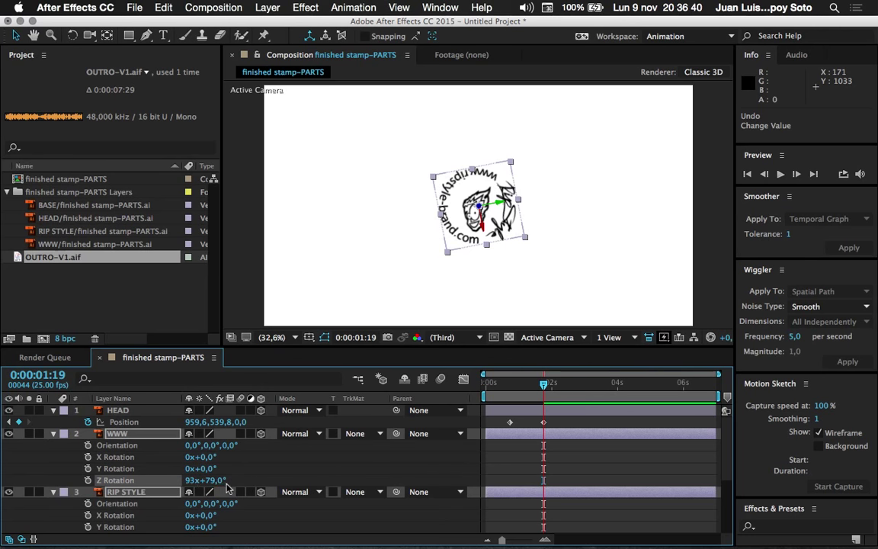
key(ctrl+z)
key(ctrl+z)
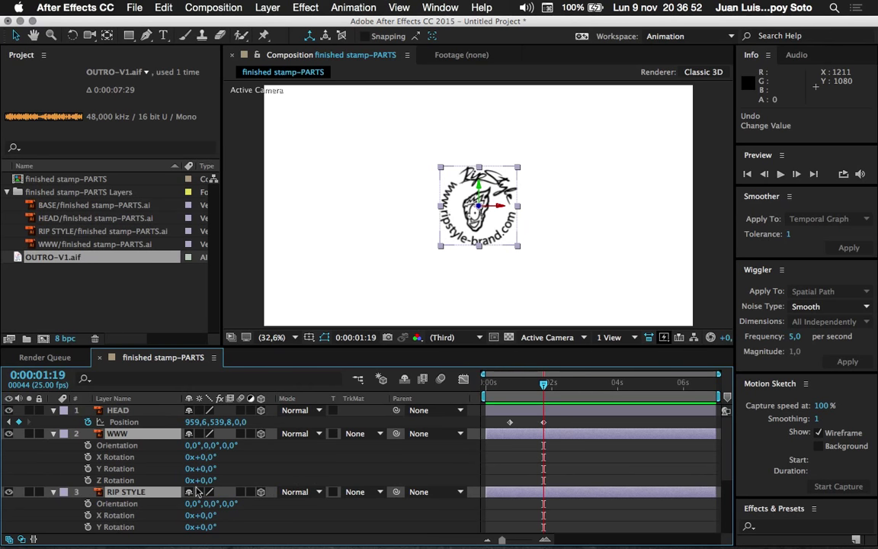
click(114, 479)
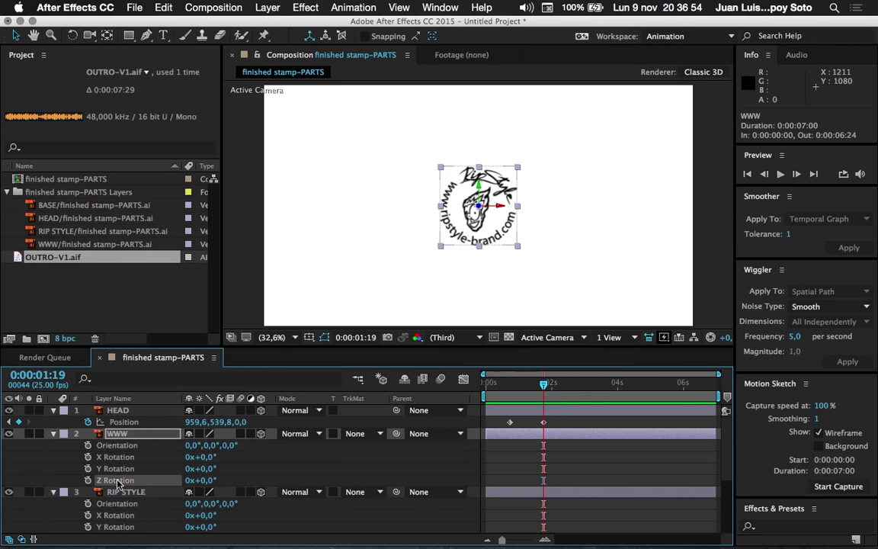
Key 0x+0,0° Z Rotation on WWW and RIP STYLE at 0:00:01:19, then move to 0:00:02:23
scroll(182, 484, down, 1)
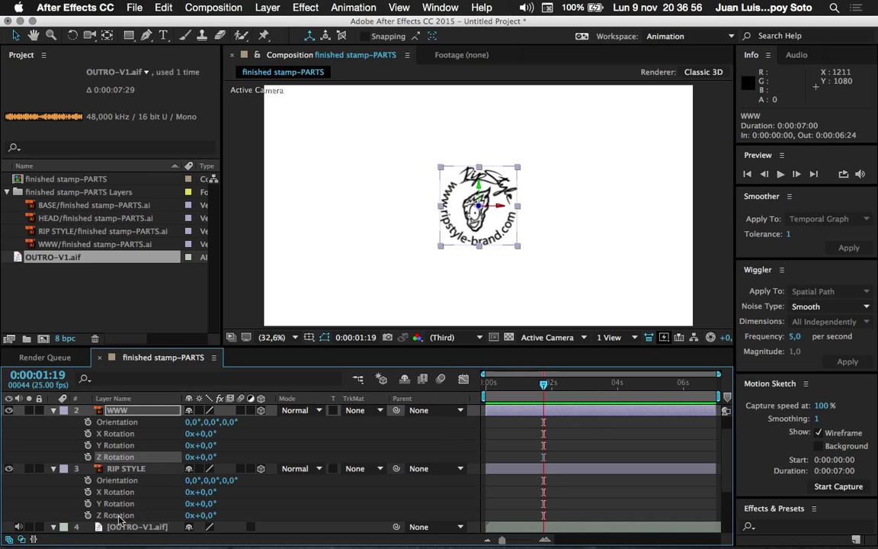
shift+click(114, 516)
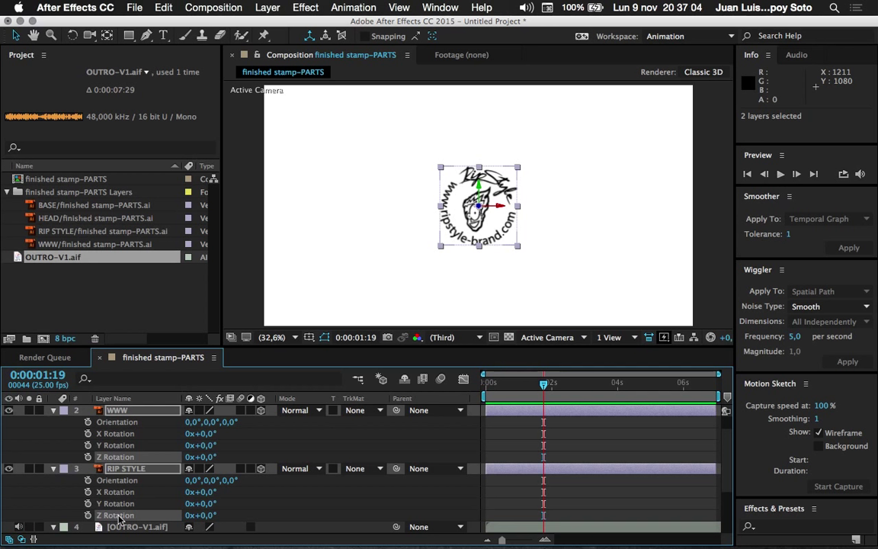
click(88, 456)
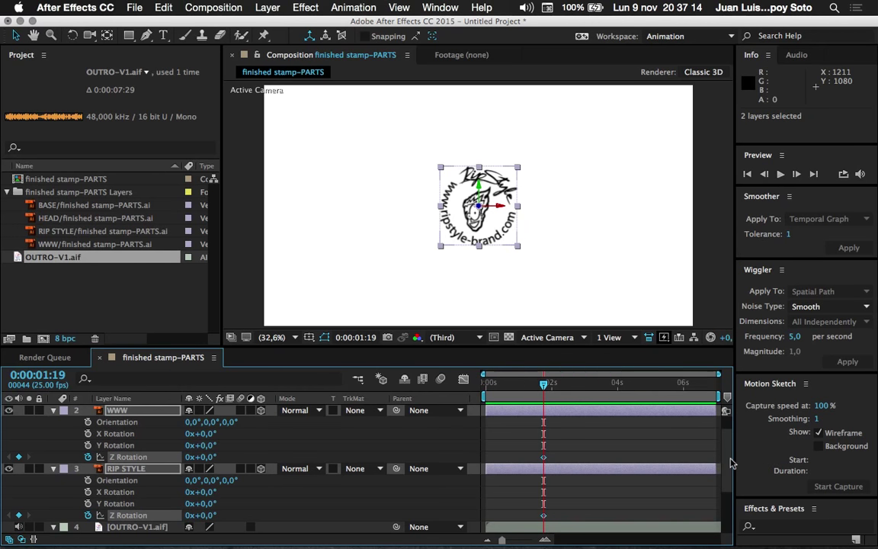
scroll(730, 514, down, 5)
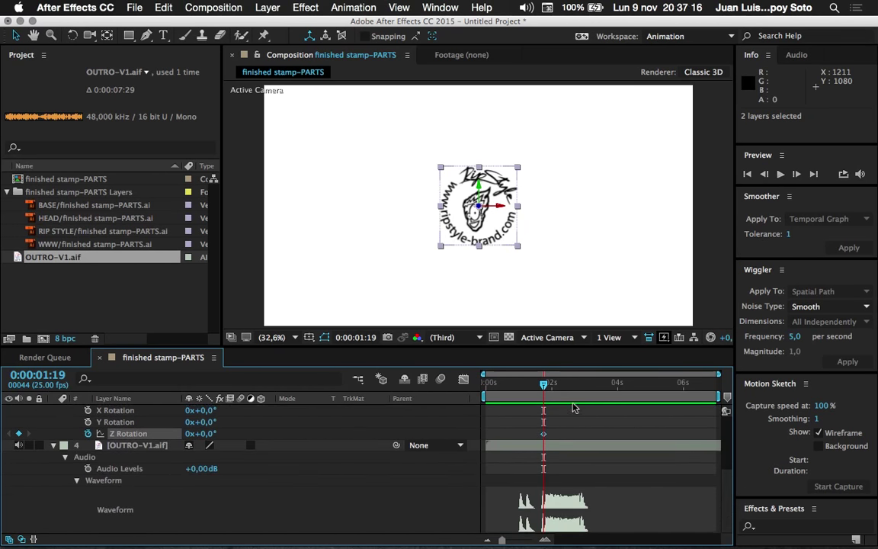
drag(544, 384, 584, 387)
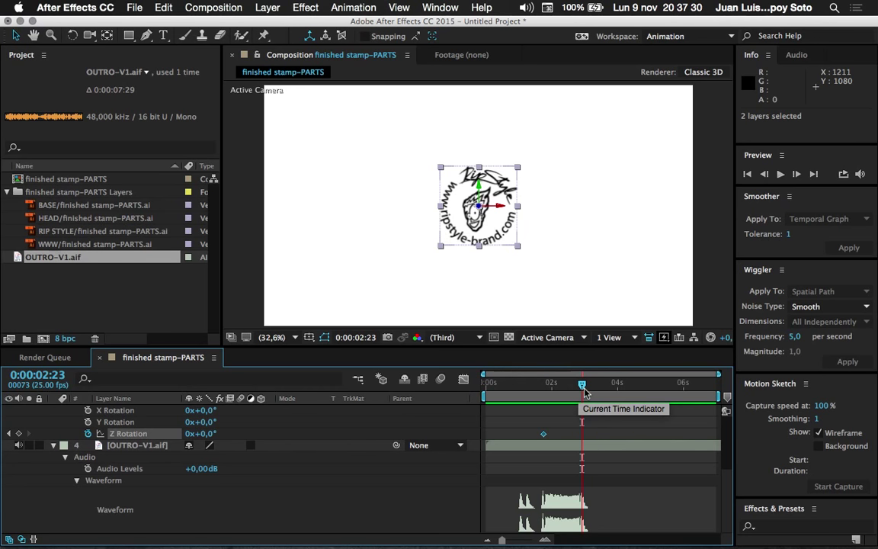
click(189, 433)
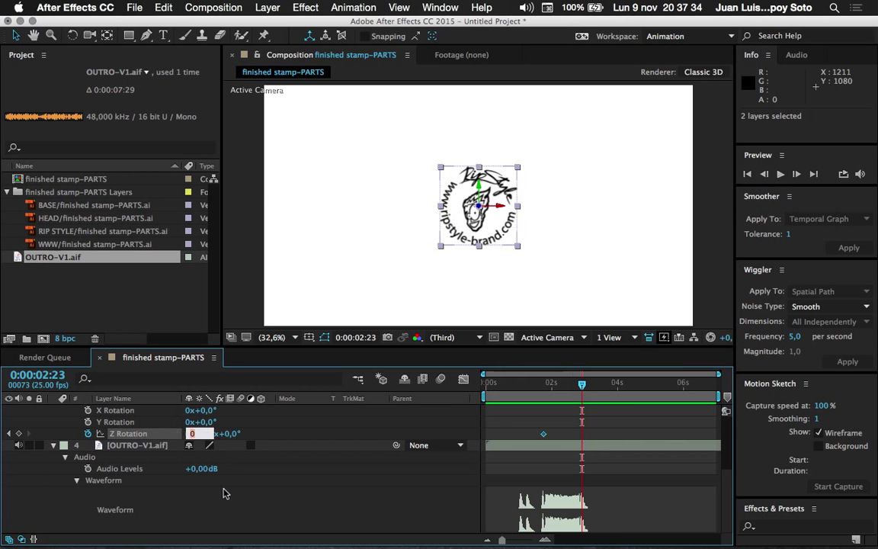
Set Z Rotation to 3 full revolutions at 0:00:02:23 and check the spin partway through
text(3)
key(Return)
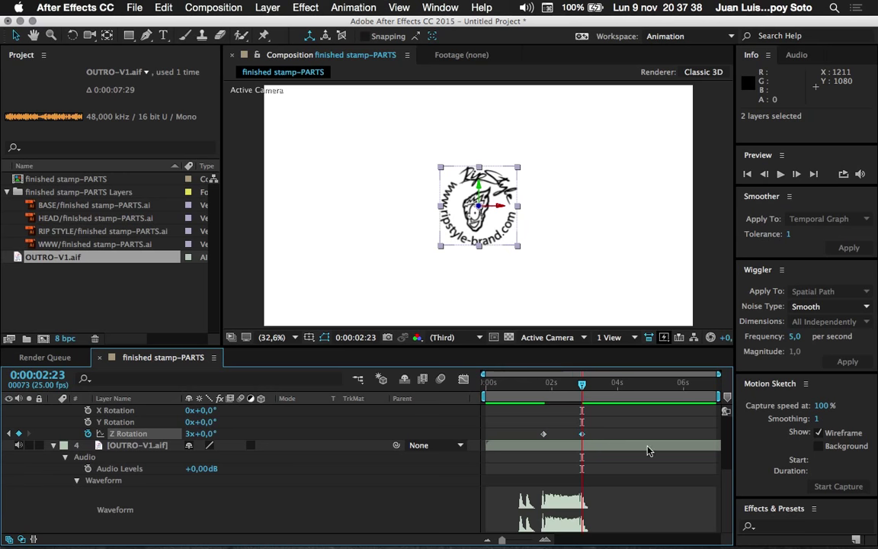
scroll(651, 452, up, 3)
drag(581, 384, 439, 392)
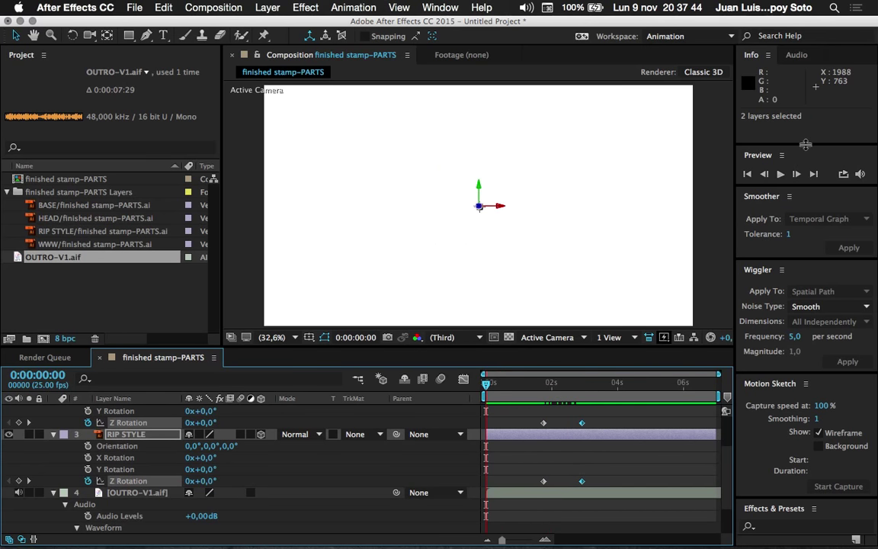
Preview the three-turn spin with audio and scrub back to the 0:00:02:23 keyframe
click(781, 174)
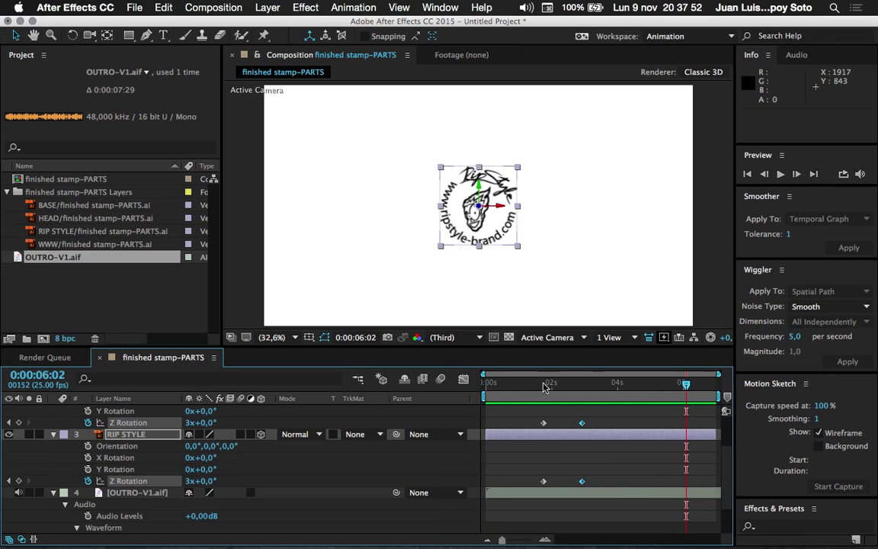
click(659, 387)
drag(659, 387, 583, 389)
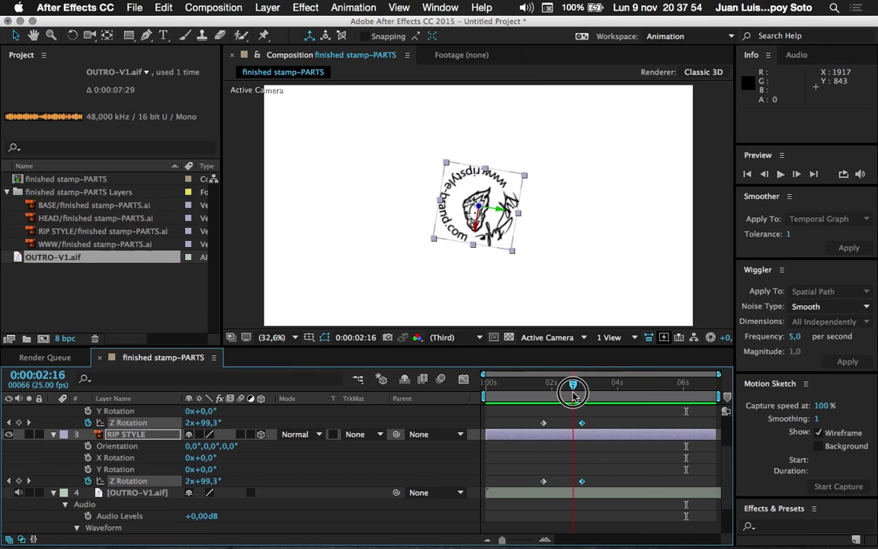
drag(584, 390, 582, 390)
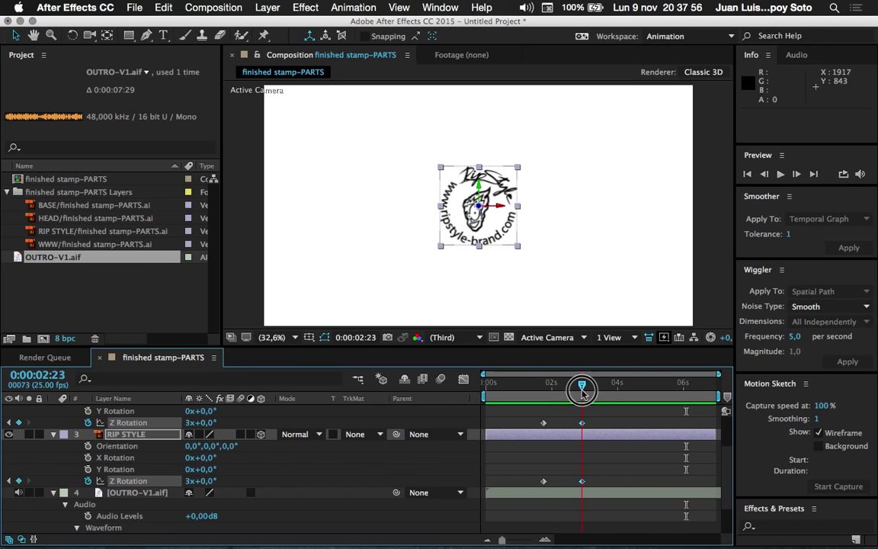
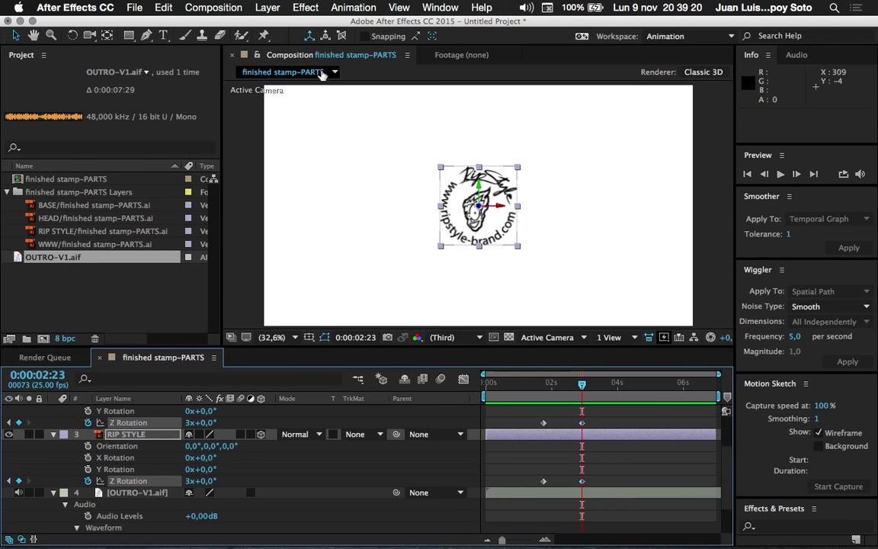
Use Save As to browse to Desktop > RIP STYLE and begin a new folder there
click(134, 8)
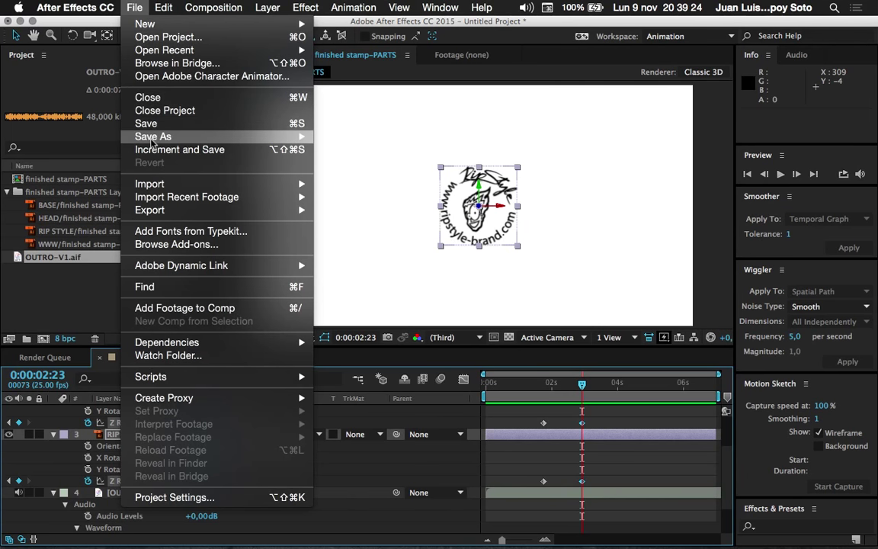
mouse_move(152, 135)
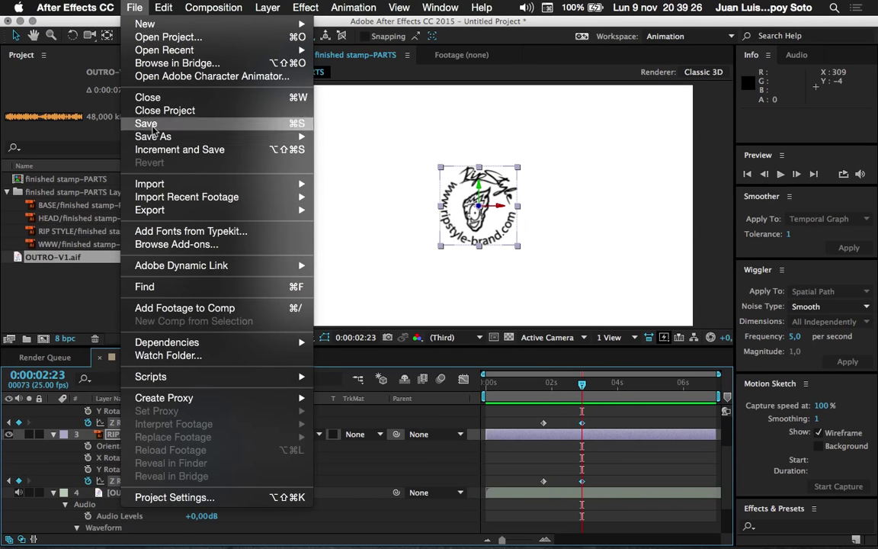
click(152, 125)
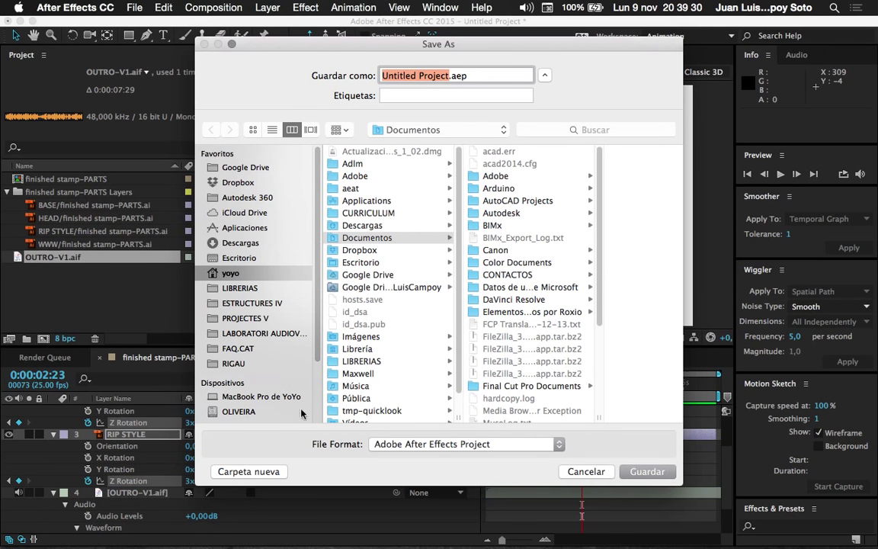
mouse_move(319, 251)
mouse_down()
mouse_move(317, 290)
mouse_move(322, 228)
mouse_up()
click(239, 257)
click(364, 166)
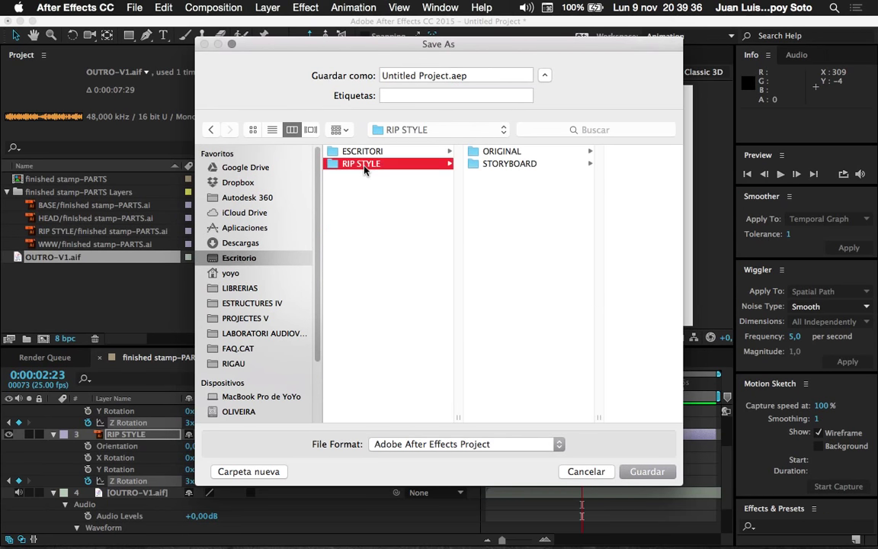
click(246, 472)
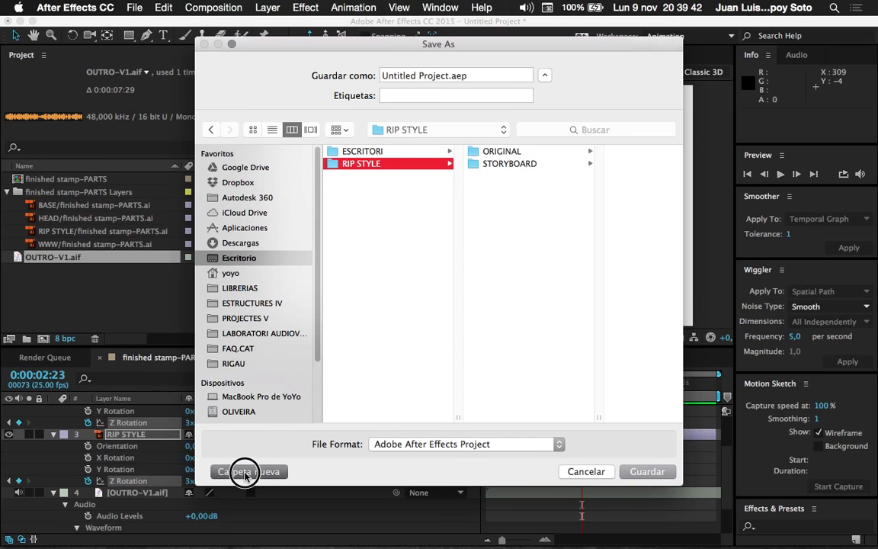
Name the new folder AFTER EFFECTS and save the project inside it as RIP_STYLE_V1.aep
text(AFT)
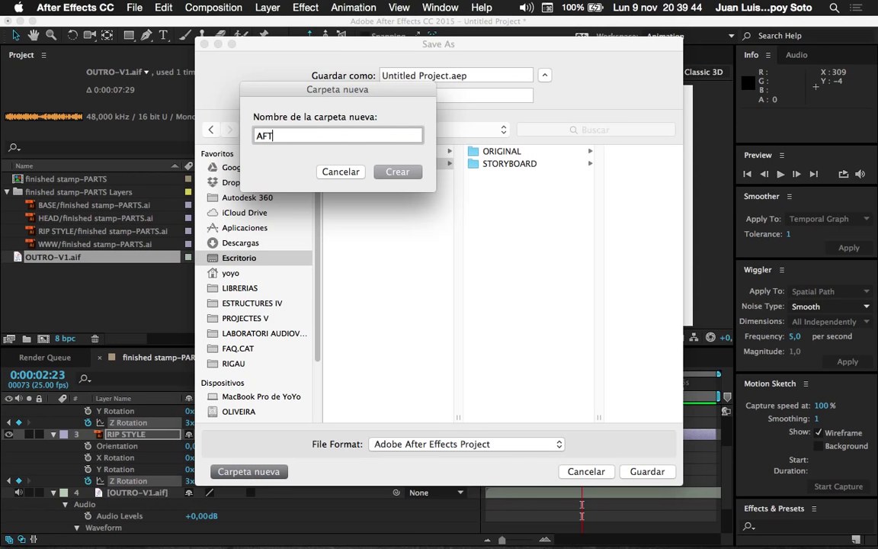
text(ER EFFECTS)
key(Return)
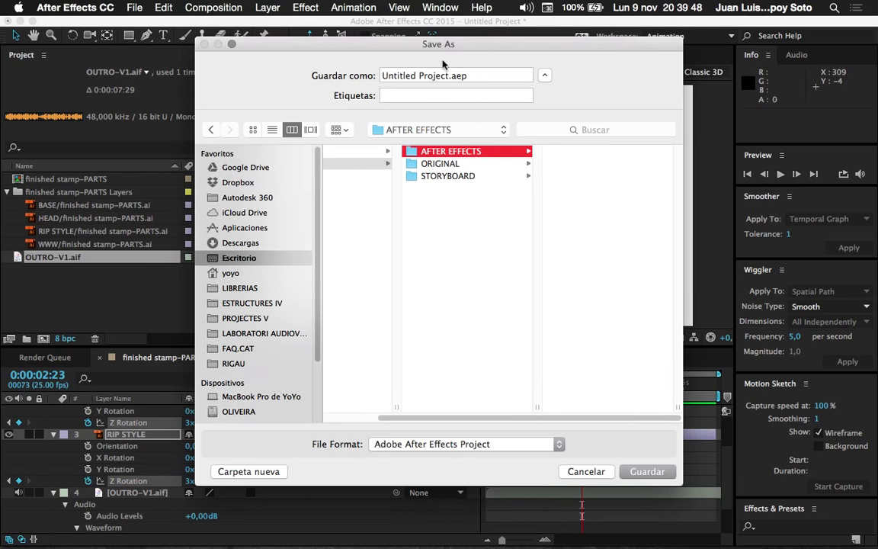
click(450, 76)
click(449, 77)
drag(449, 76, 379, 77)
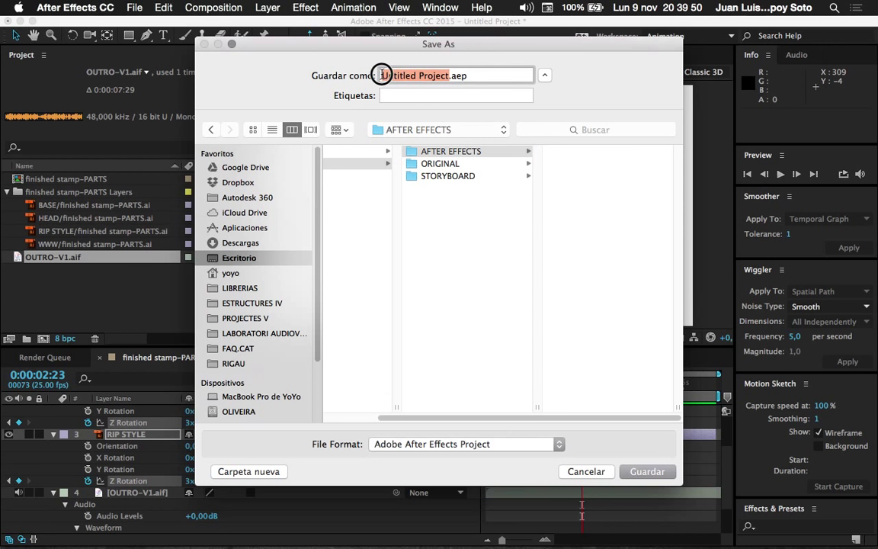
text(RIP_STYLE_V1)
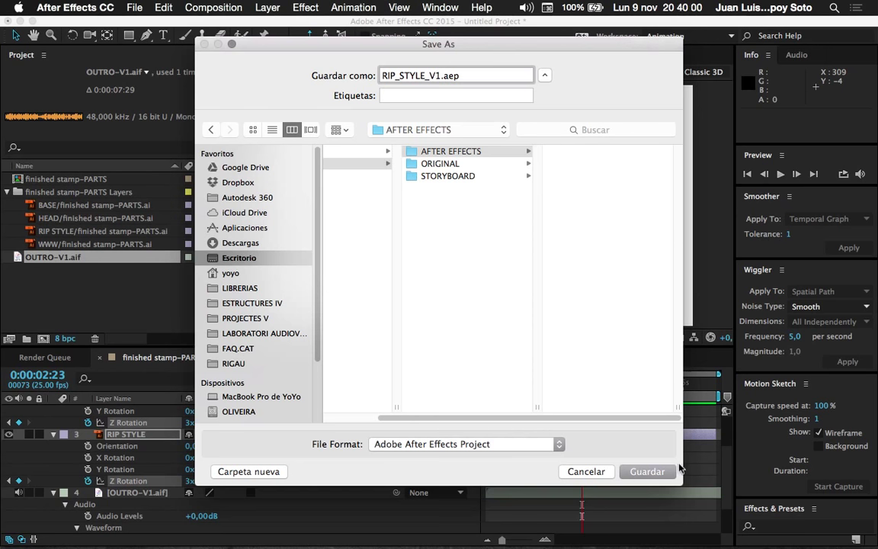
click(647, 472)
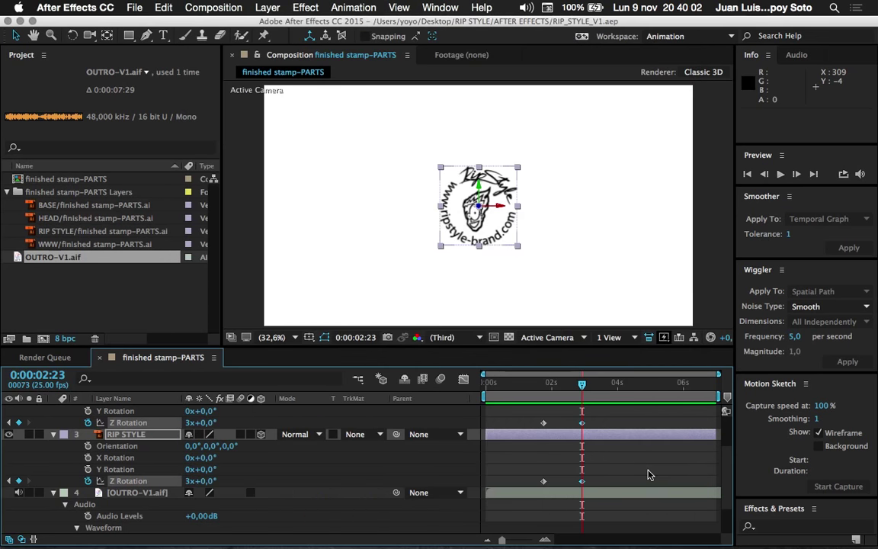
Play the Rip Style Outro video on Vimeo, then return to the Laboratori Audiovisual course page
key(super+Tab)
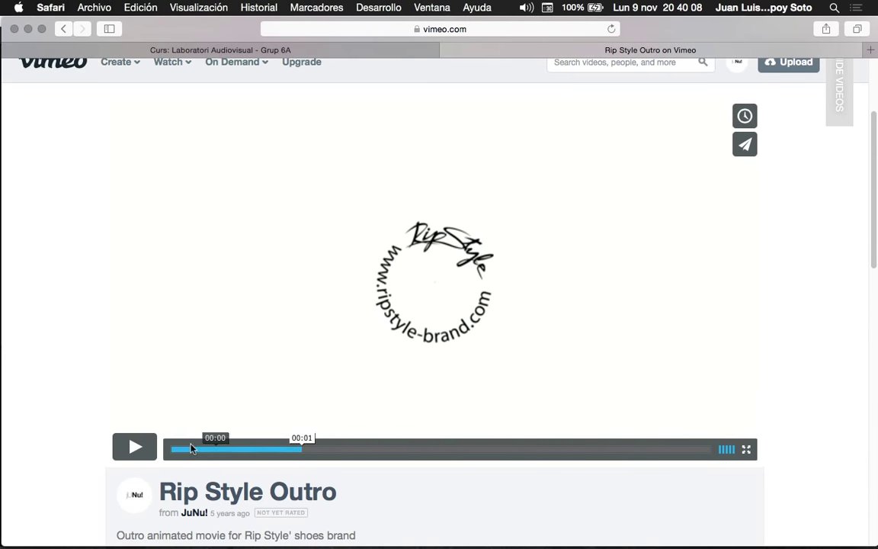
click(138, 453)
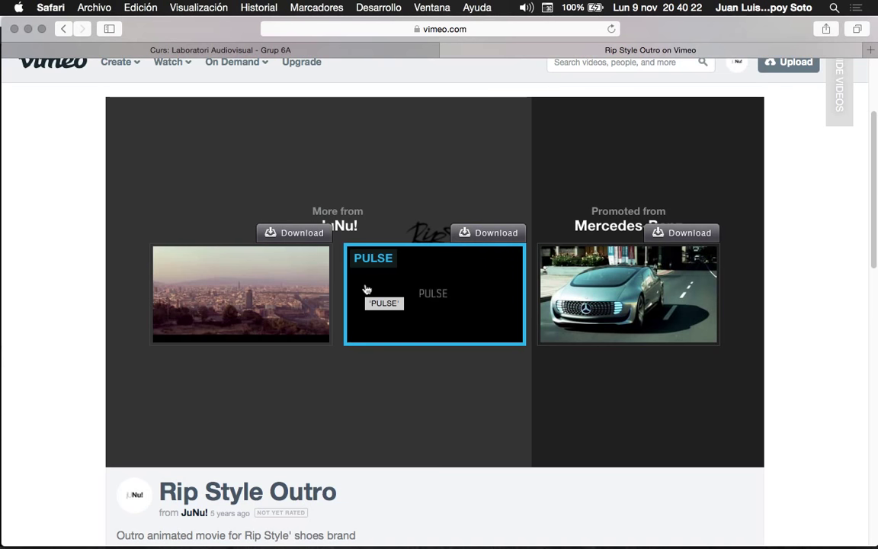
click(312, 50)
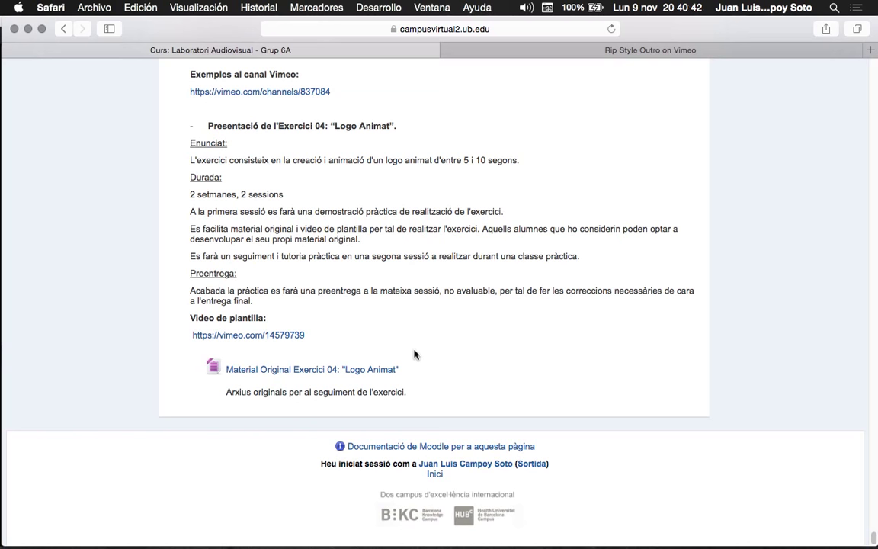
key(super+Tab)
key(super+Tab)
key(super+Tab)
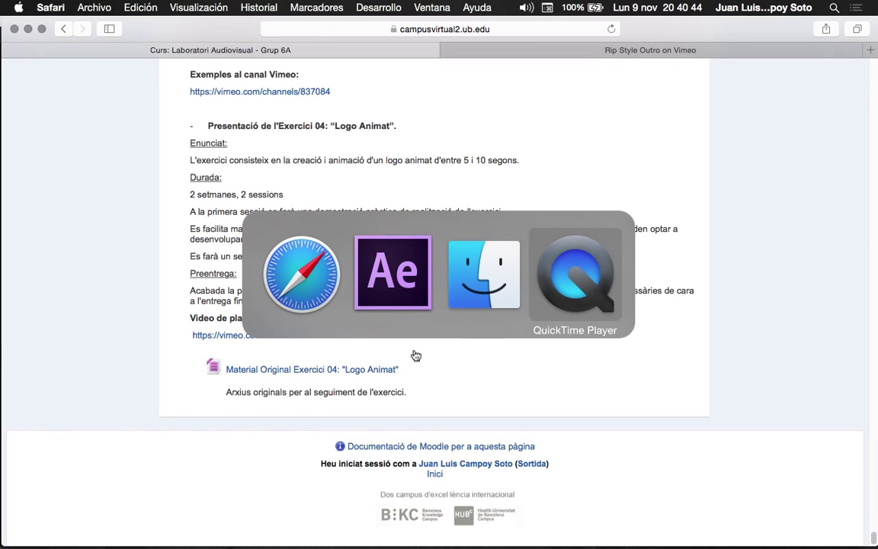